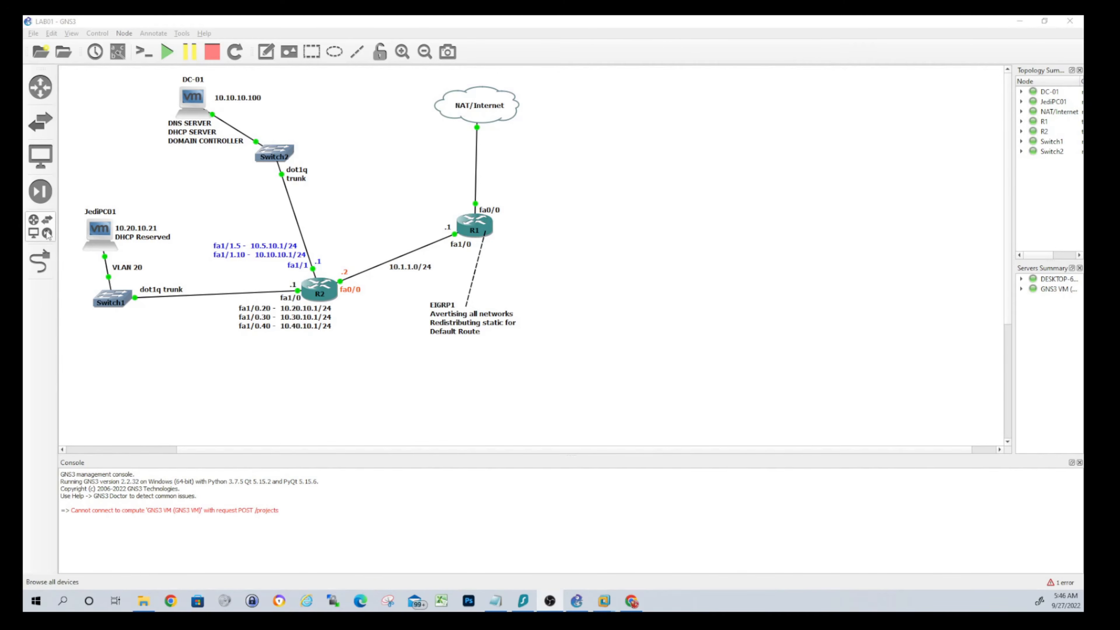
Place a new VPCS host, PC1, on the canvas, running on the local server
left_click(40, 225)
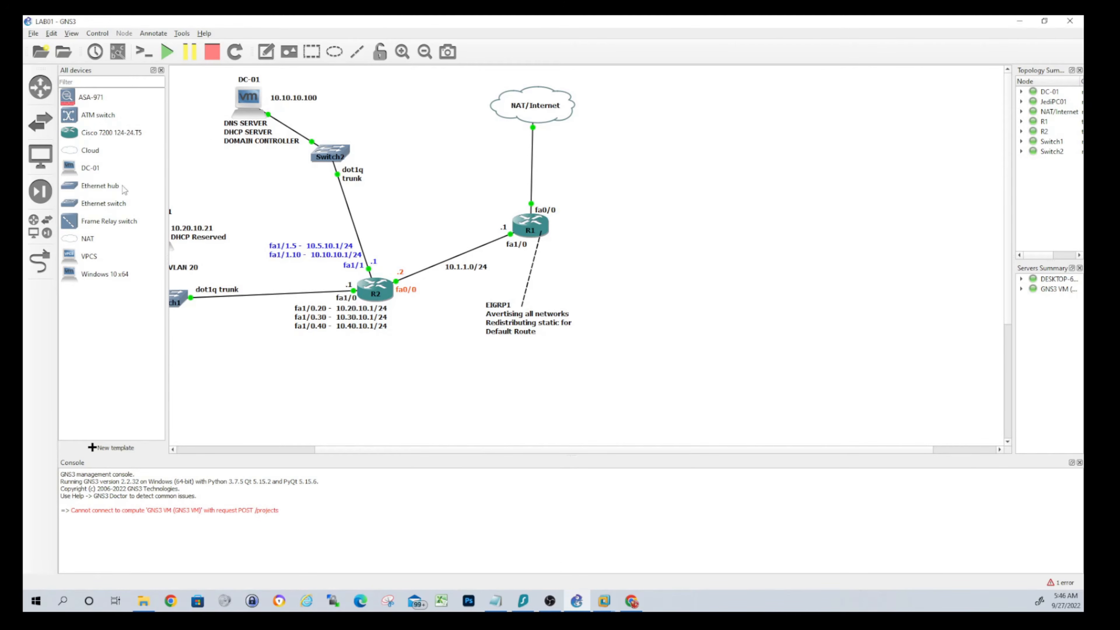
left_click_drag(91, 256, 273, 395)
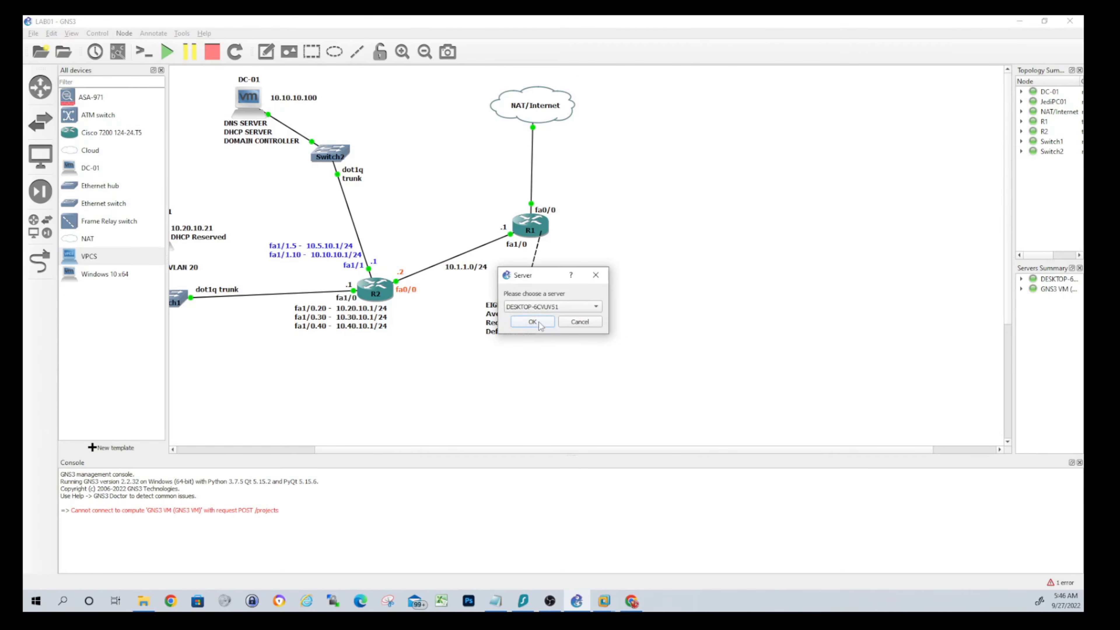
left_click(543, 309)
left_click(544, 318)
left_click(533, 322)
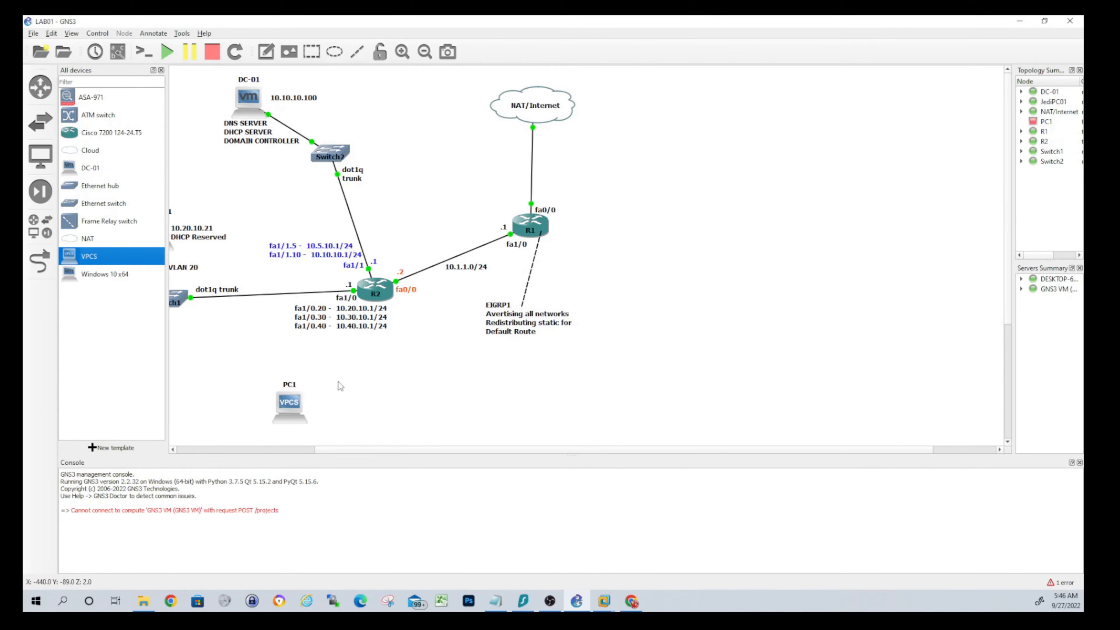
Inspect router R2's configuration dialog and close it unchanged
right_click(378, 292)
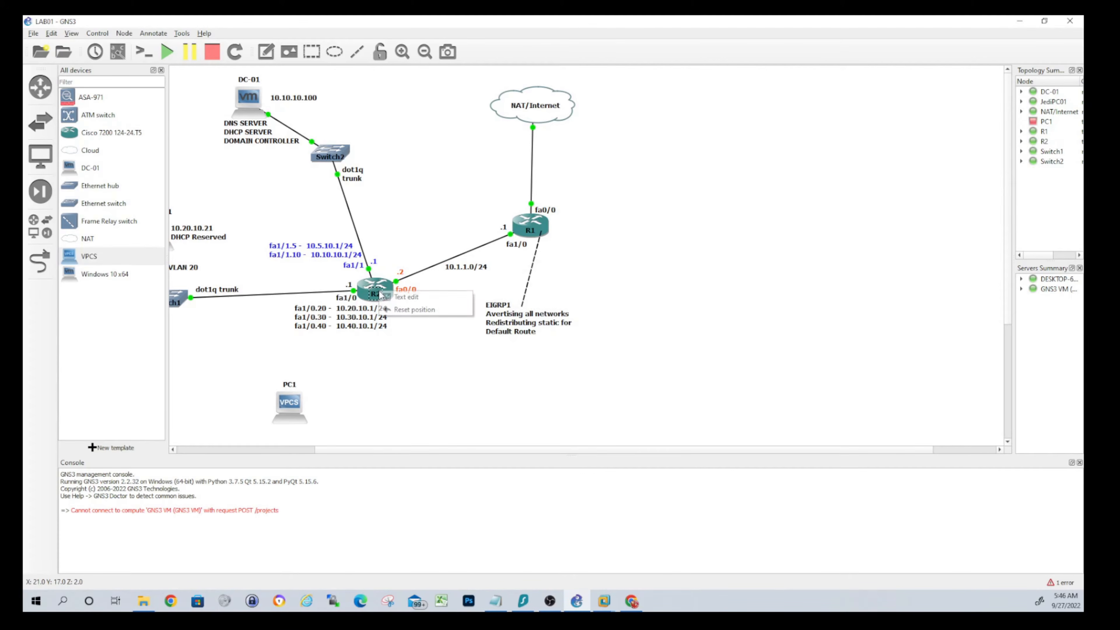
left_click(378, 286)
right_click(378, 283)
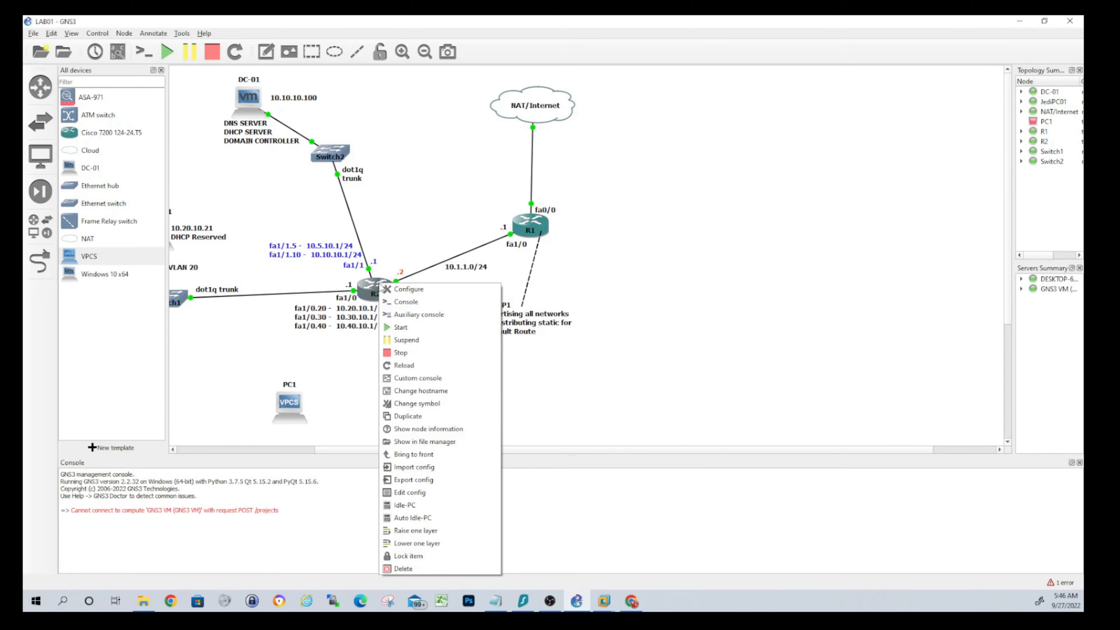
left_click(407, 290)
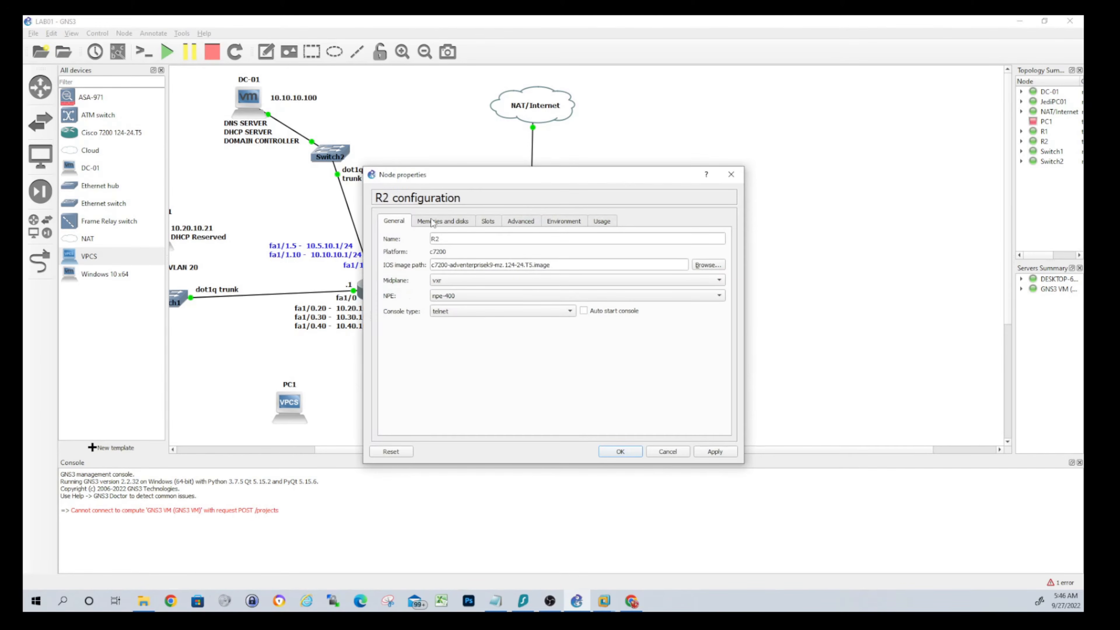
left_click(731, 174)
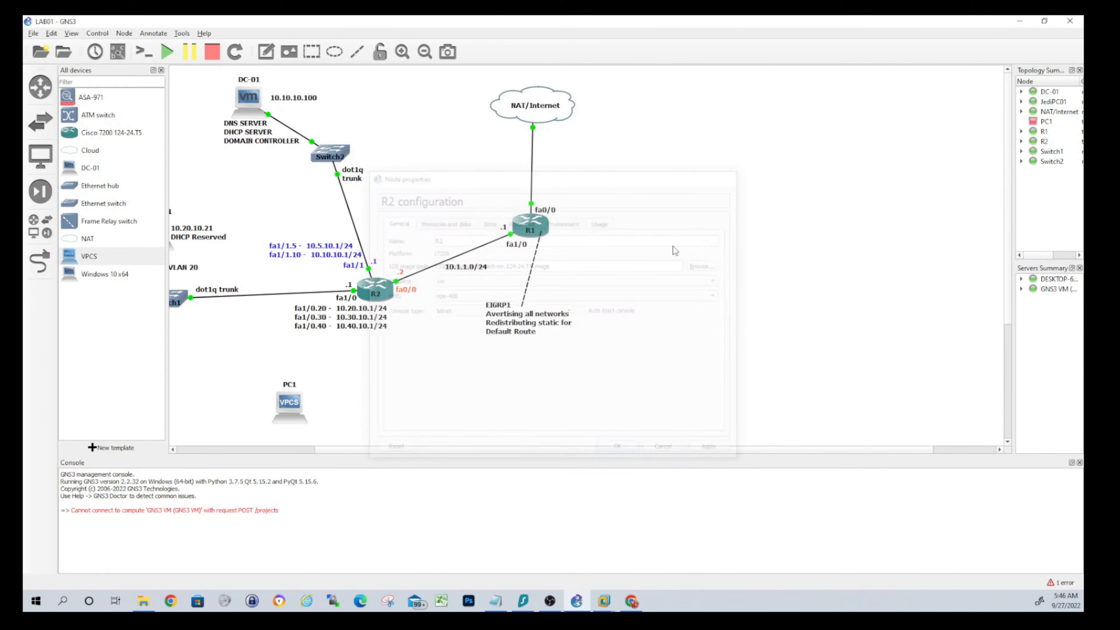
Position PC1 just below Switch1, reviewing Switch1's port and VLAN settings
left_click_drag(325, 451, 273, 450)
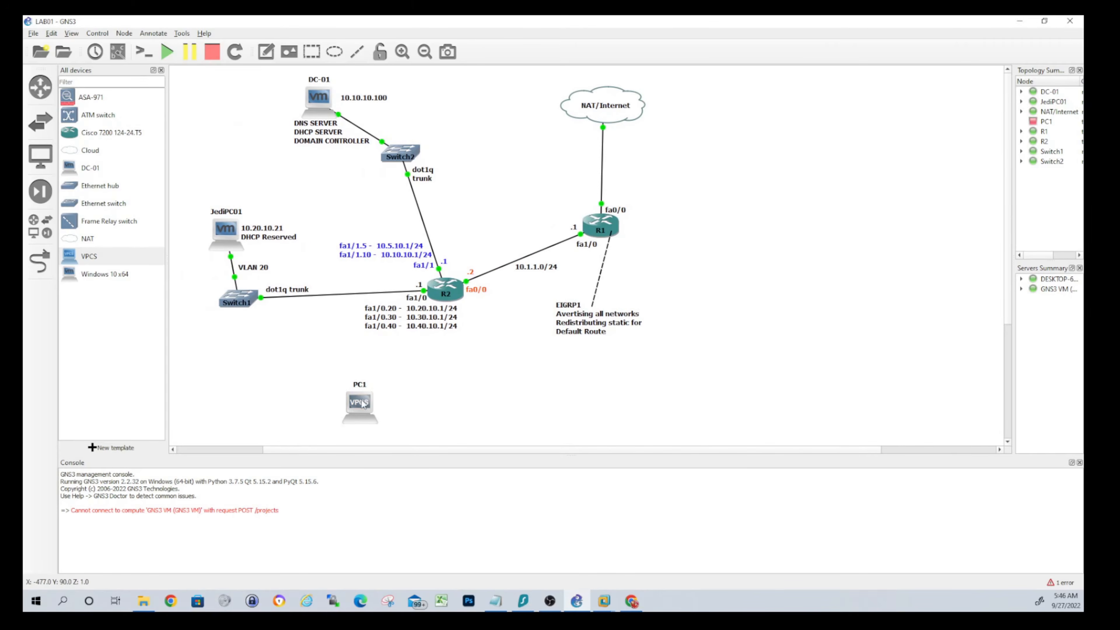
left_click_drag(362, 404, 218, 365)
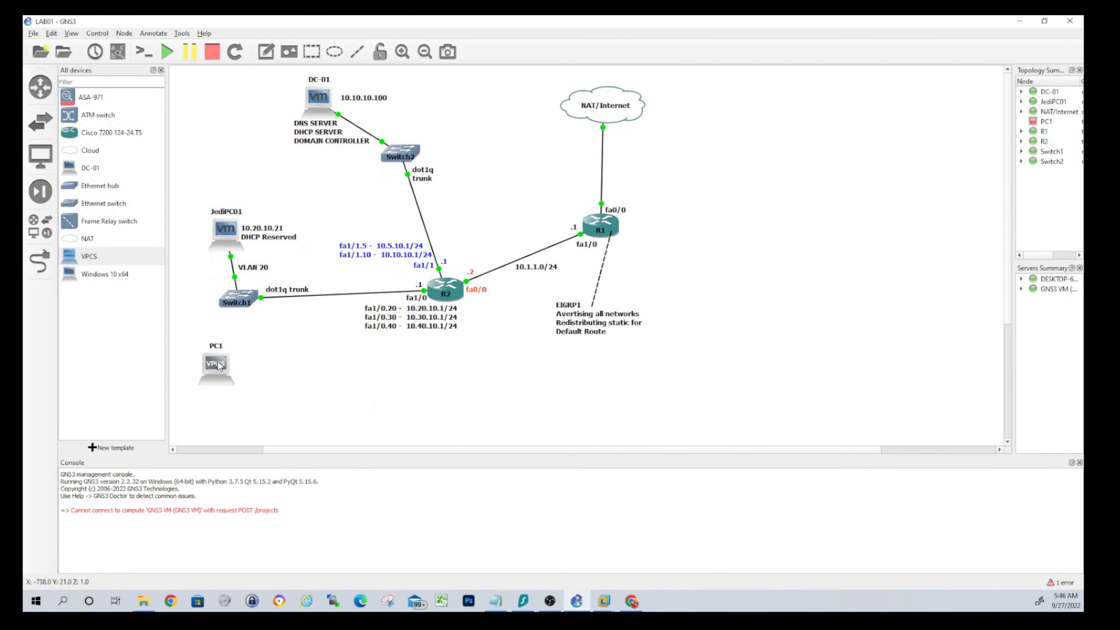
right_click(240, 298)
left_click(285, 301)
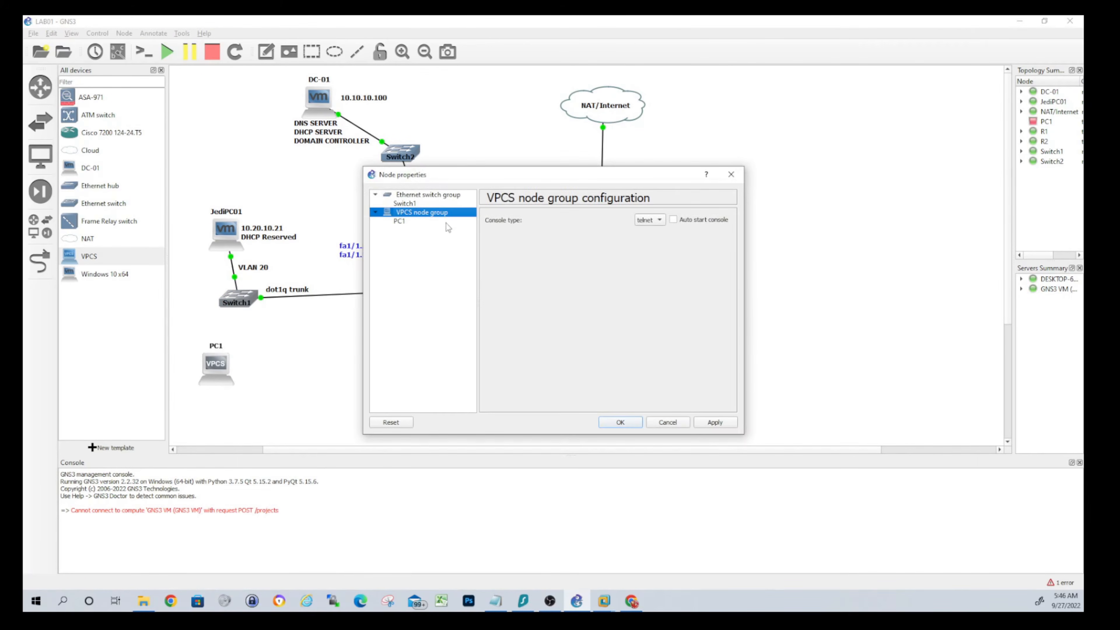
left_click(415, 203)
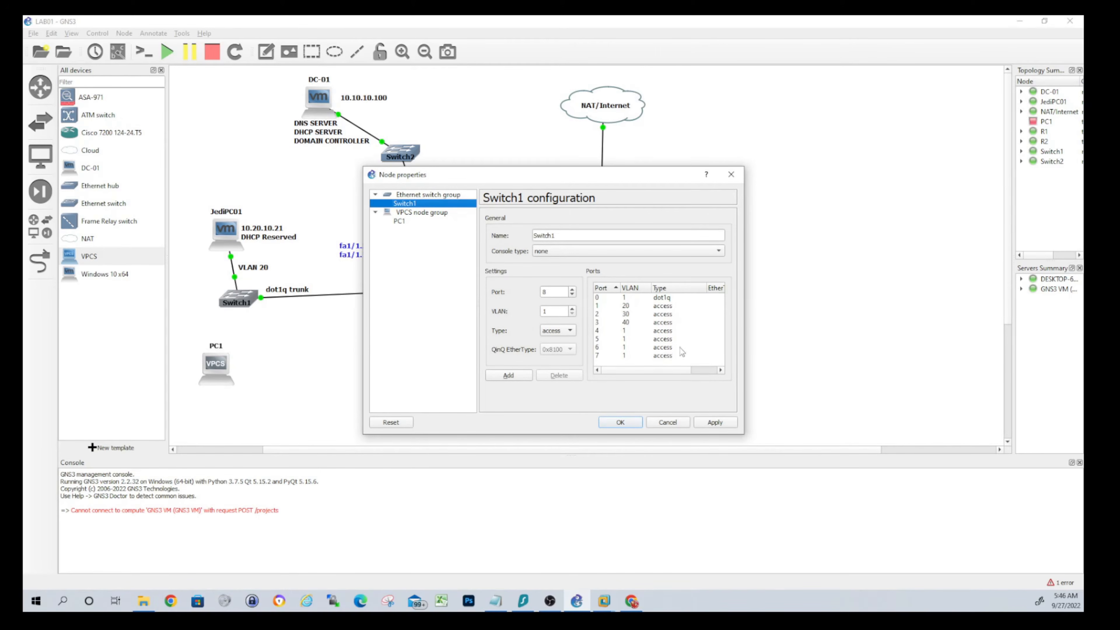
left_click(731, 174)
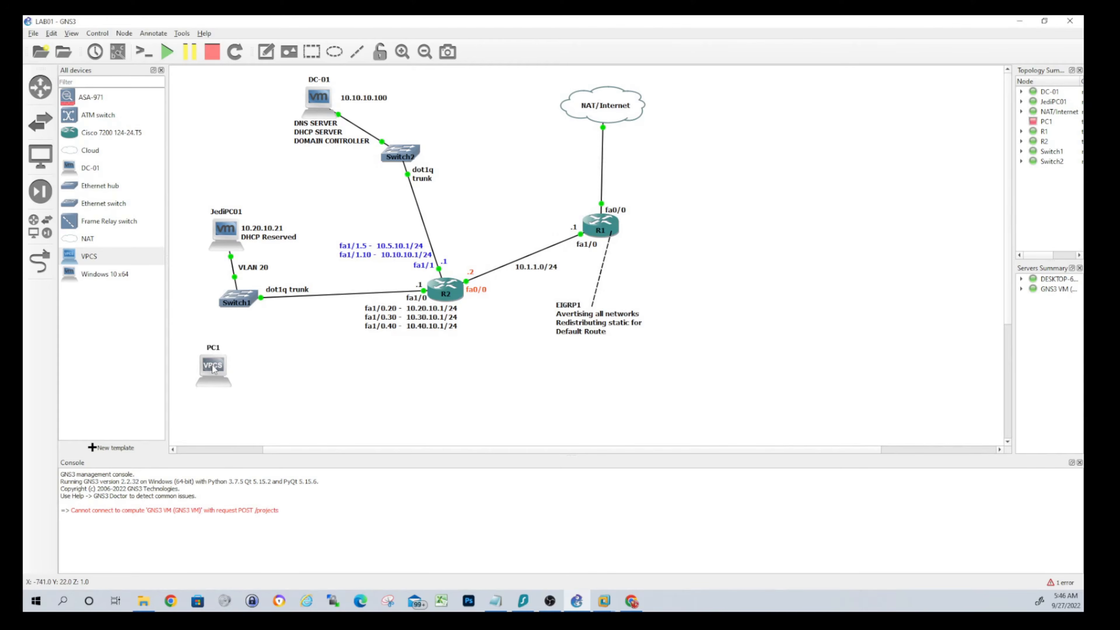
mouse_move(213, 369)
left_mouse_down()
mouse_move(194, 390)
mouse_move(207, 385)
left_mouse_up()
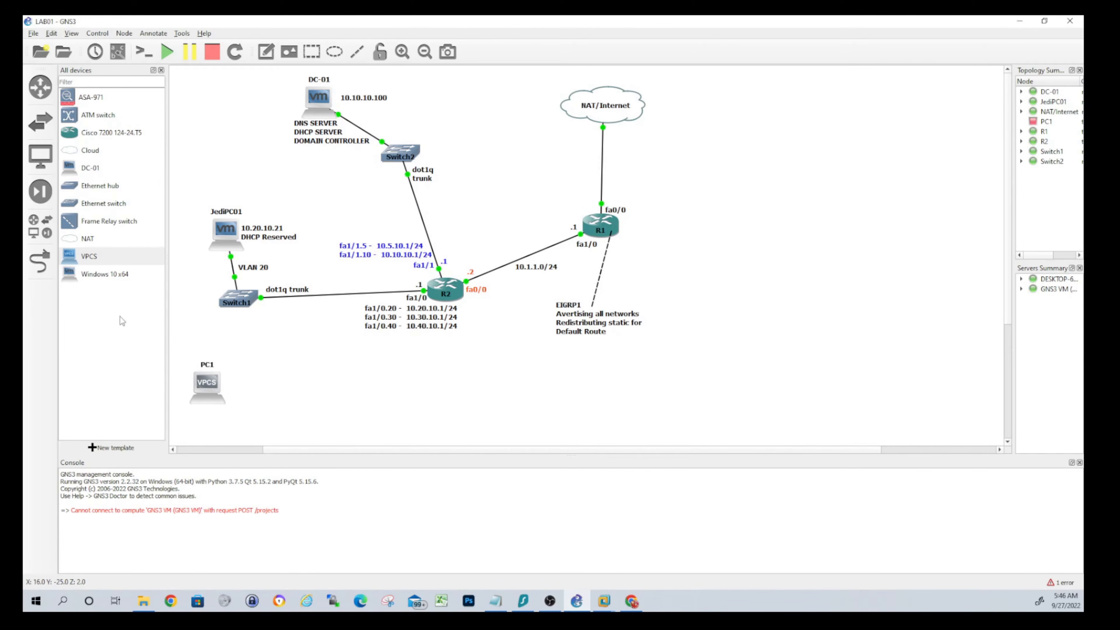
Cable PC1's Ethernet port to Switch1's Ethernet2, then power PC1 on
left_click(47, 270)
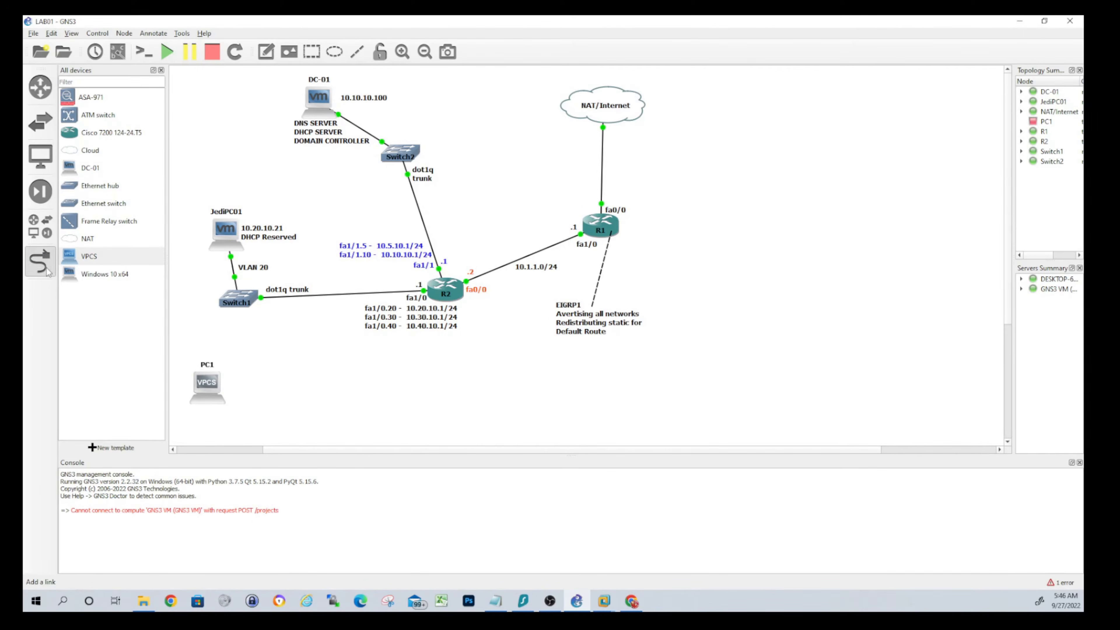
left_click(206, 383)
left_click(217, 388)
left_click(237, 299)
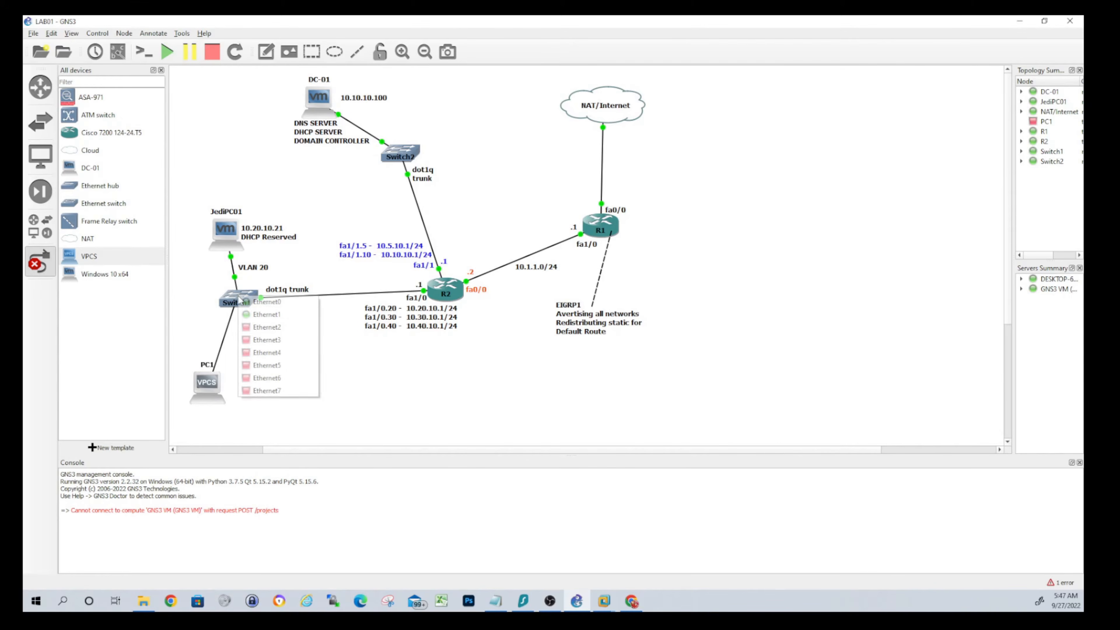
left_click(263, 327)
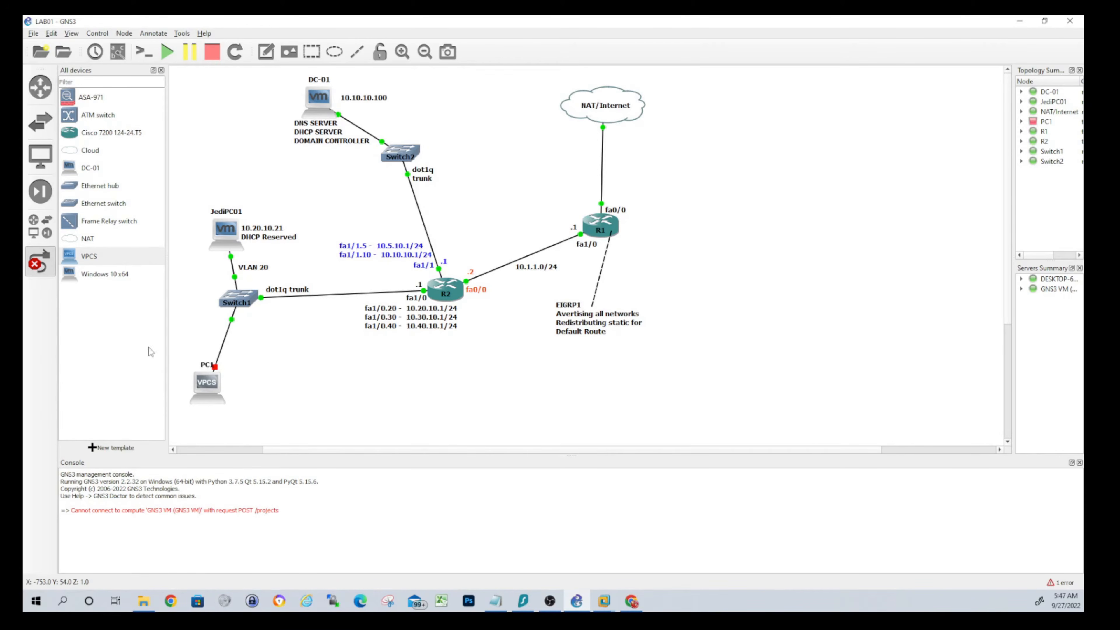
right_click(208, 386)
left_click(228, 162)
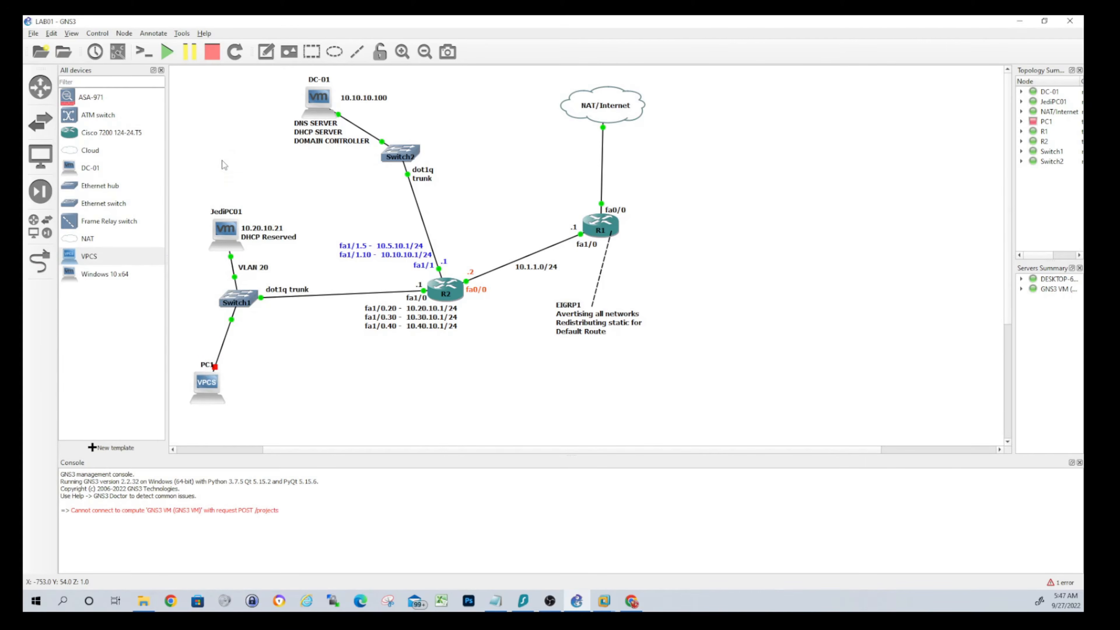
In PC1's console, set IP 10.30.10.20 255.255.255.0 with gateway 10.30.10.1
right_click(211, 388)
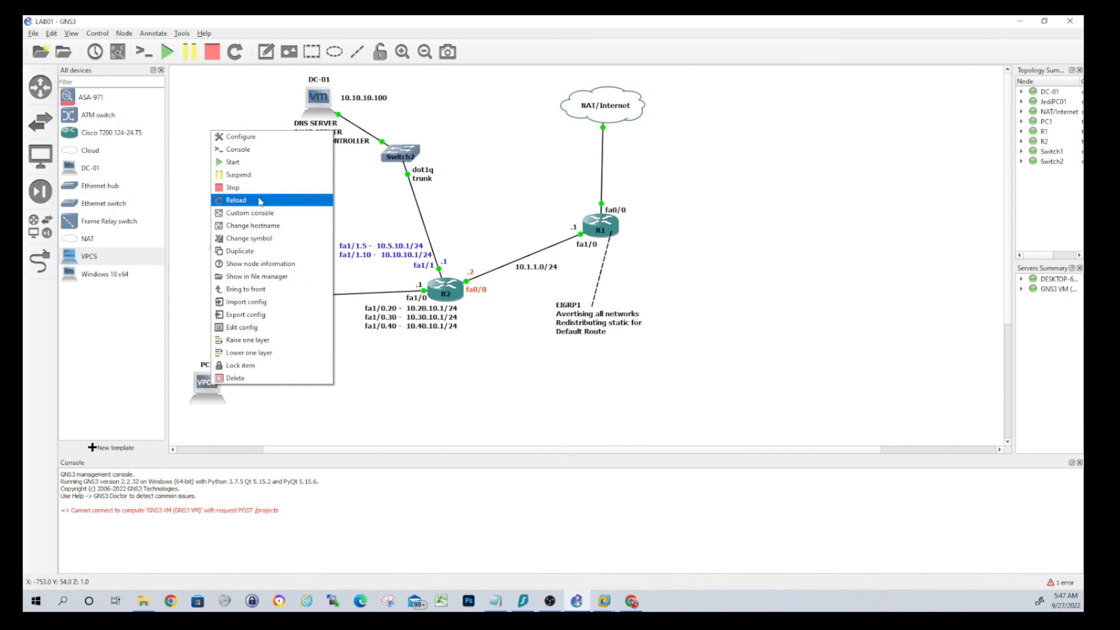
left_click(234, 149)
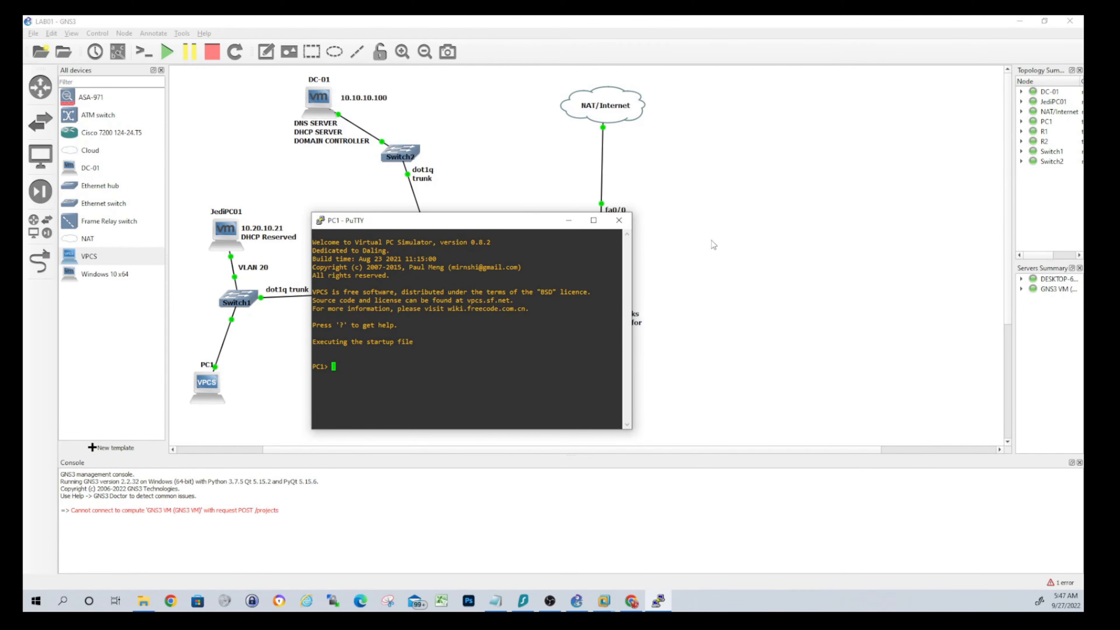
type("ip 10.")
left_click_drag(485, 223, 561, 361)
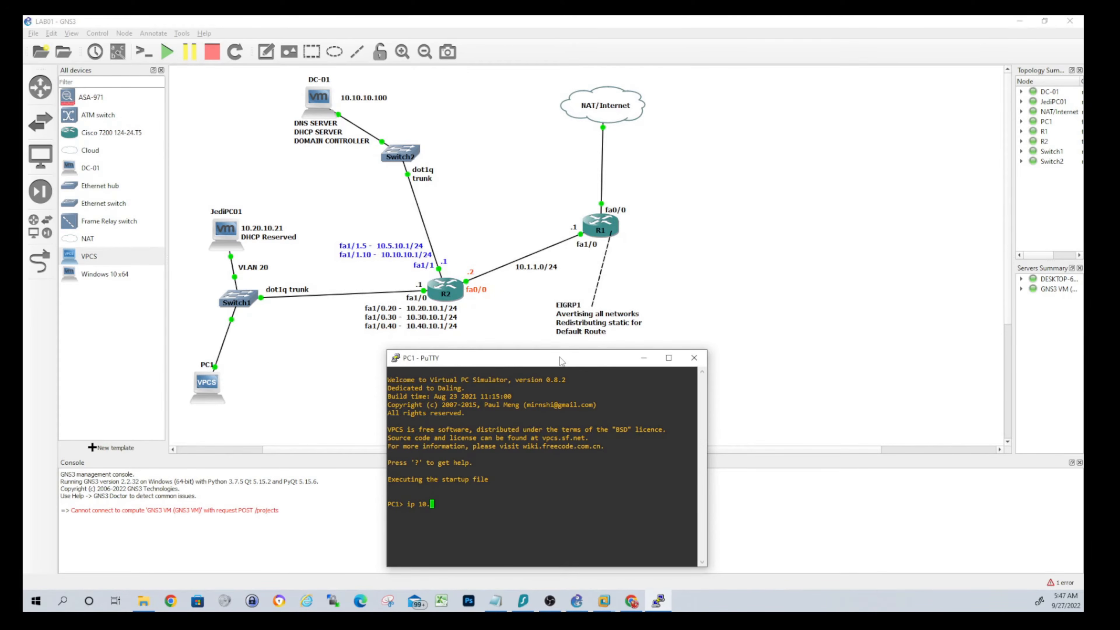
type("30.10.20 255.255.255.0 10.30.10.1")
key("Return")
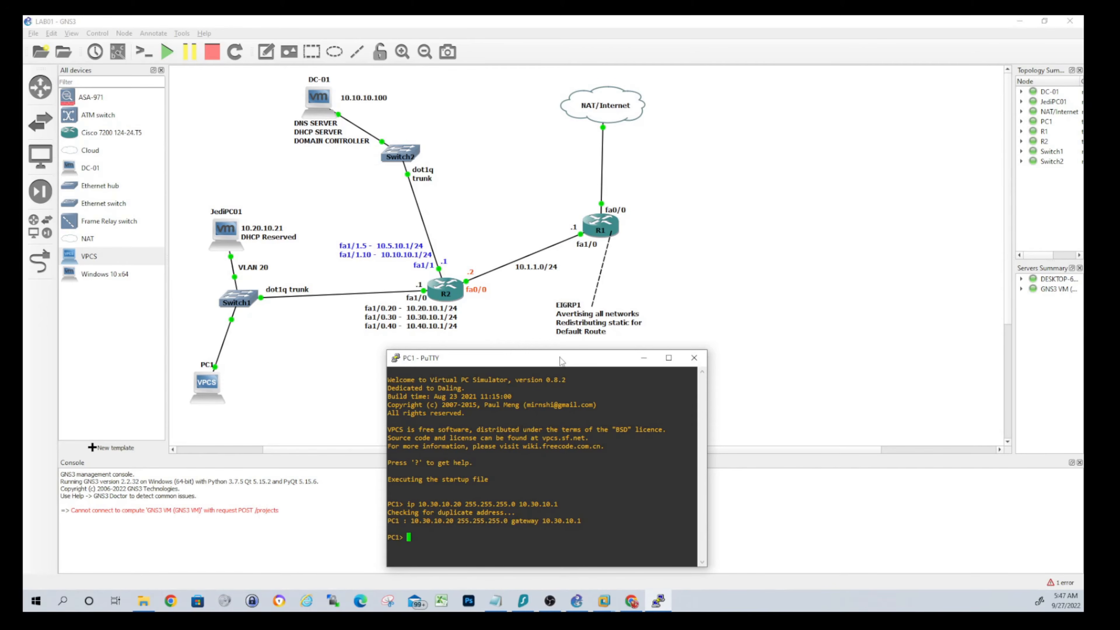
Ping the gateway 10.30.10.1 and then 8.8.8.8 from PC1
type("ping 10.30.10.1")
key("Return")
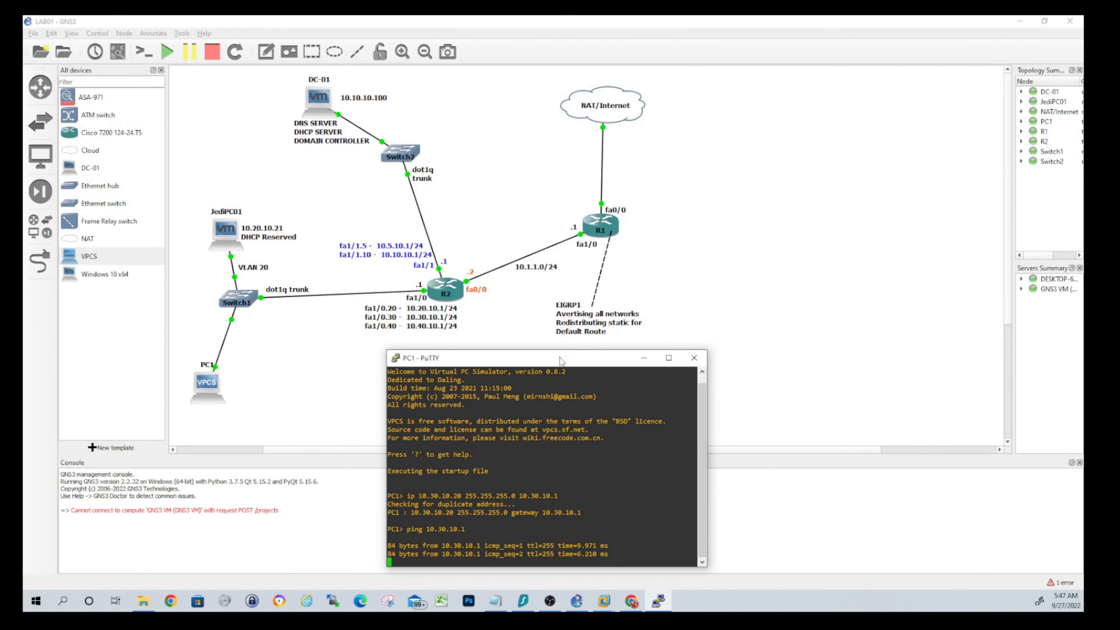
key("ctrl+c")
type("ping ")
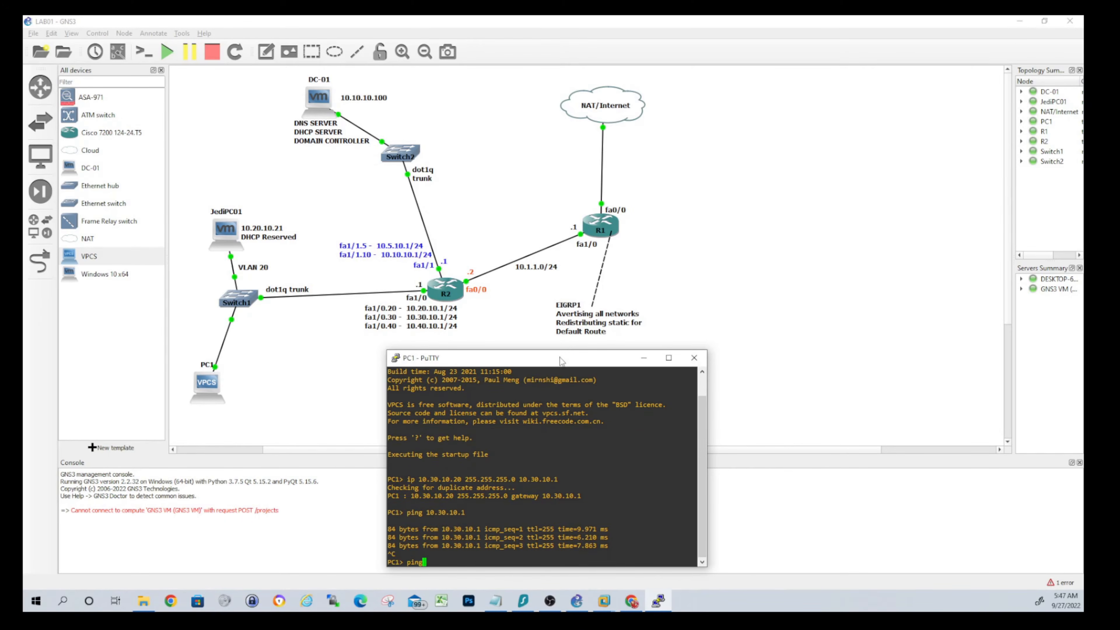
type("10.10.10.")
key("BackSpace")
key("BackSpace")
key("BackSpace")
key("BackSpace")
key("BackSpace")
key("BackSpace")
key("BackSpace")
key("BackSpace")
key("BackSpace")
type("8.8.8.8")
key("Return")
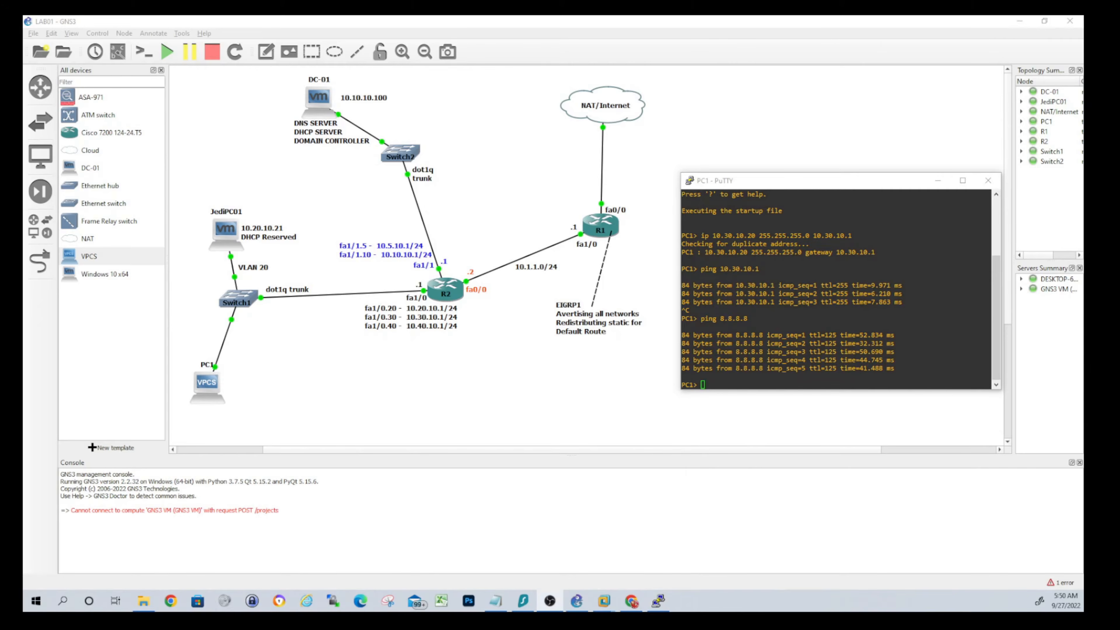
Open a console session on router R2
right_click(457, 298)
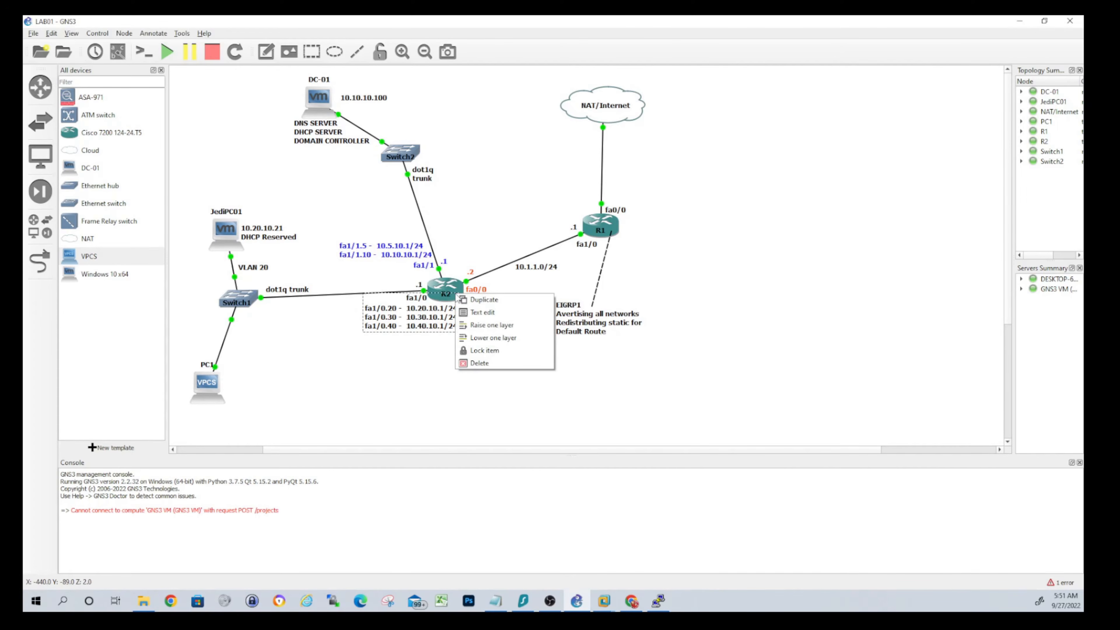
right_click(455, 285)
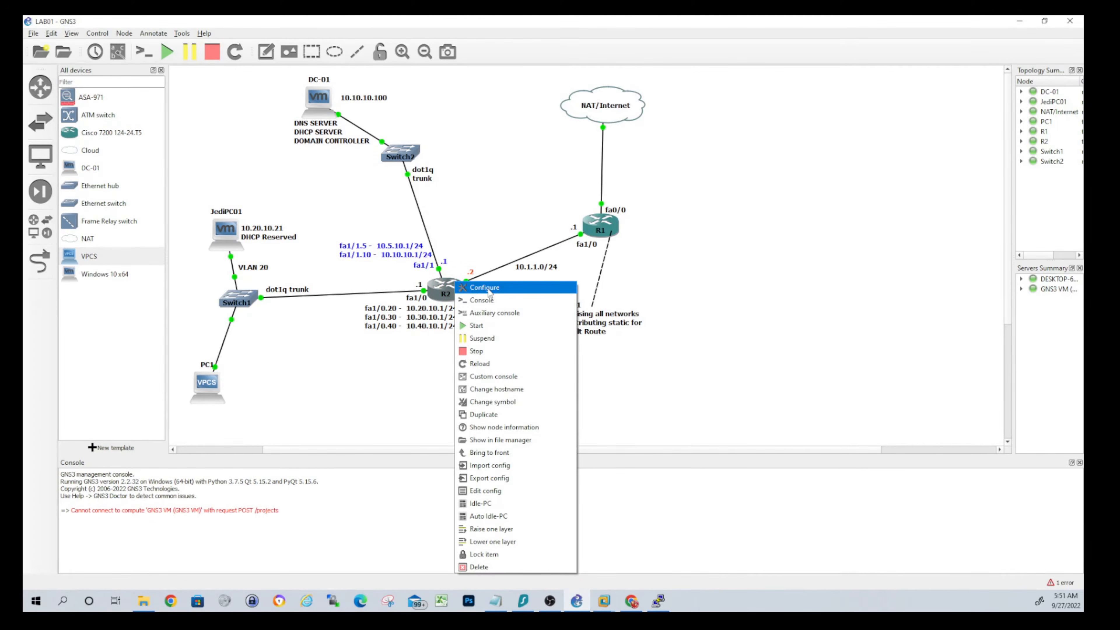
left_click(489, 301)
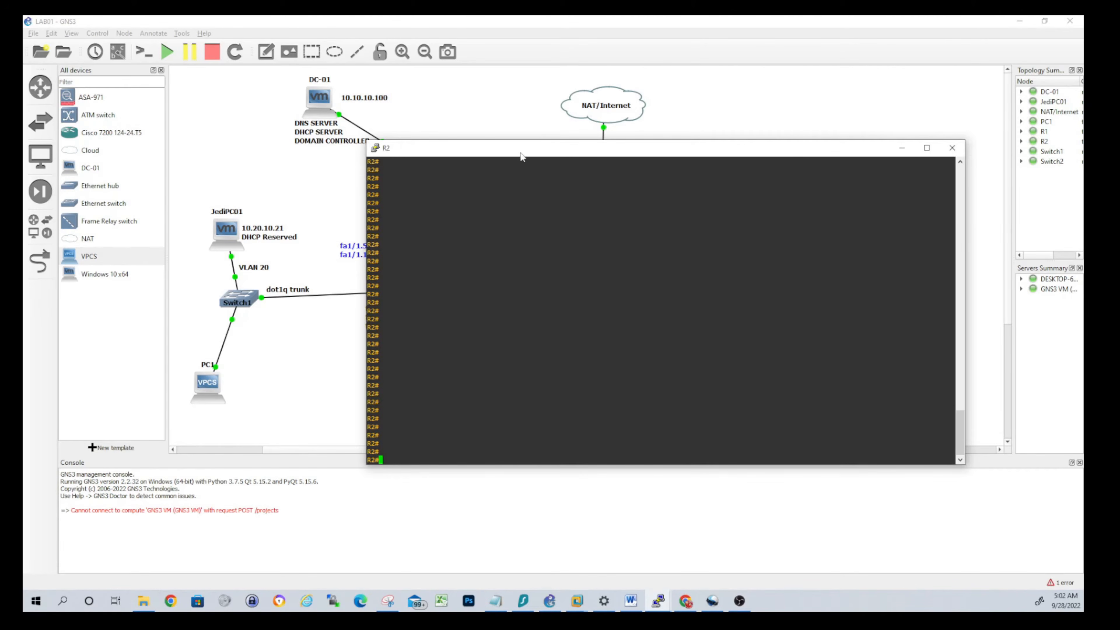
left_click_drag(522, 153, 514, 179)
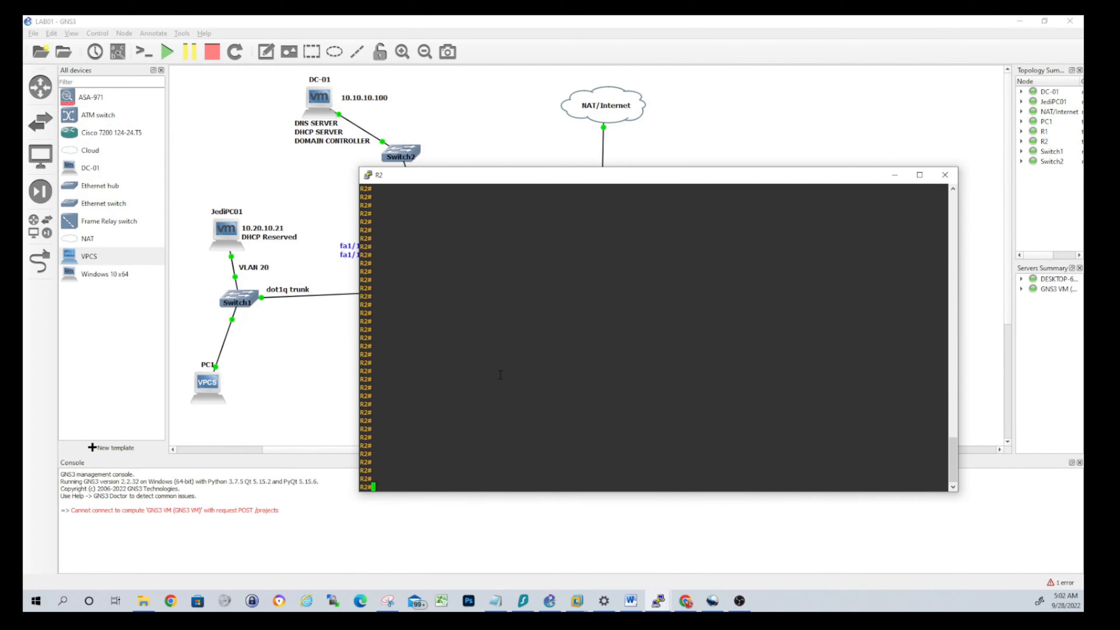
Enter conf t and create the extended access list VLAN30 on R2
type("conf t")
key("Return")
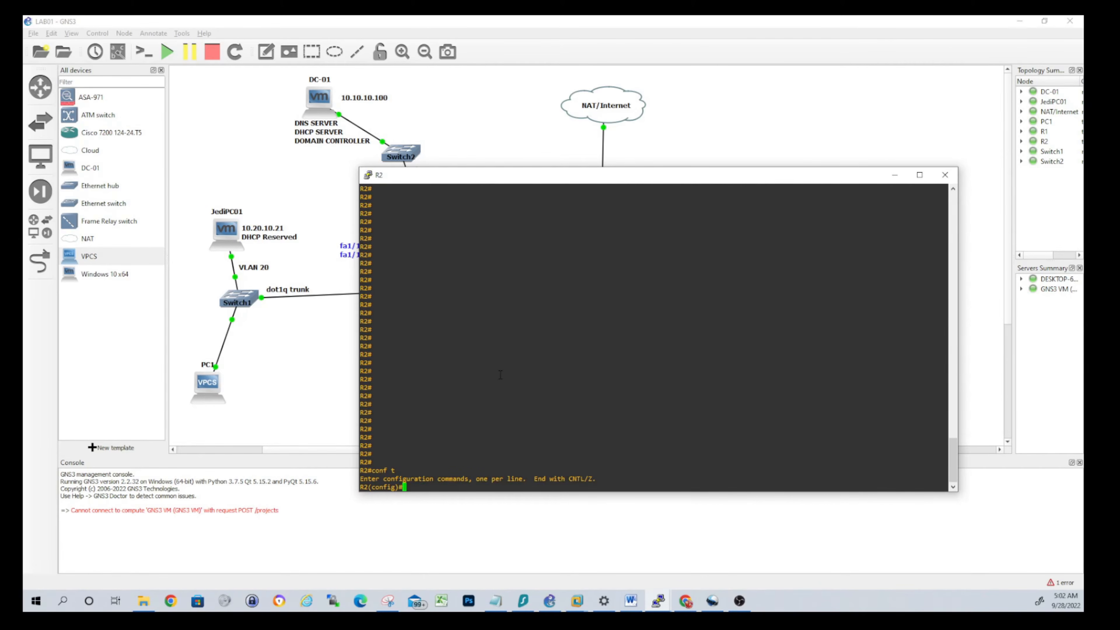
type("ip acce")
key("Tab")
type("ext")
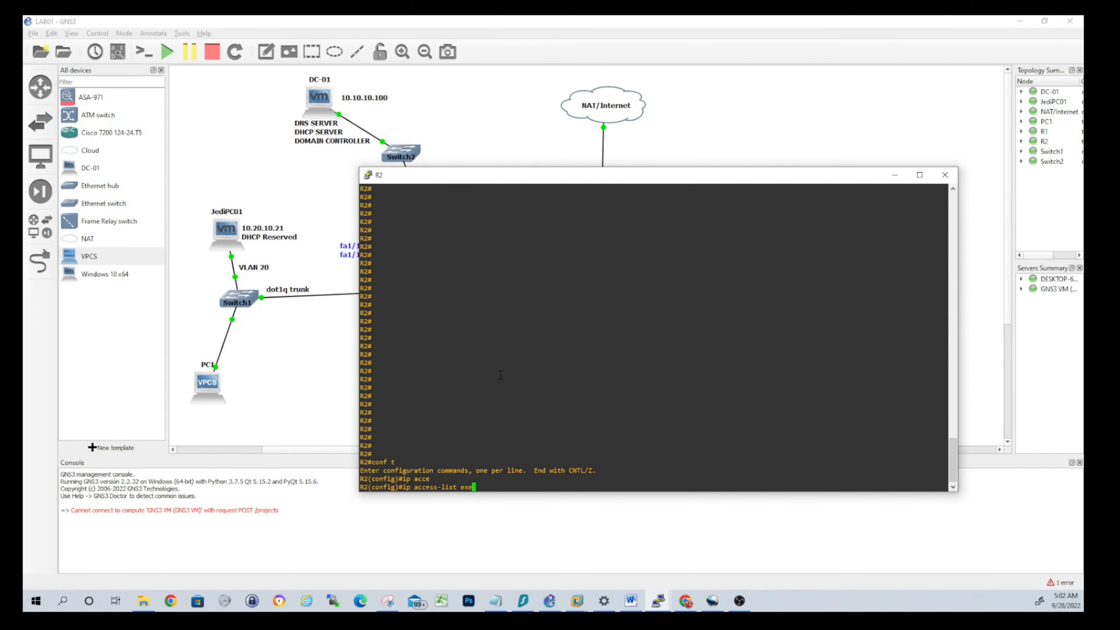
key("Tab")
type("VLAN30")
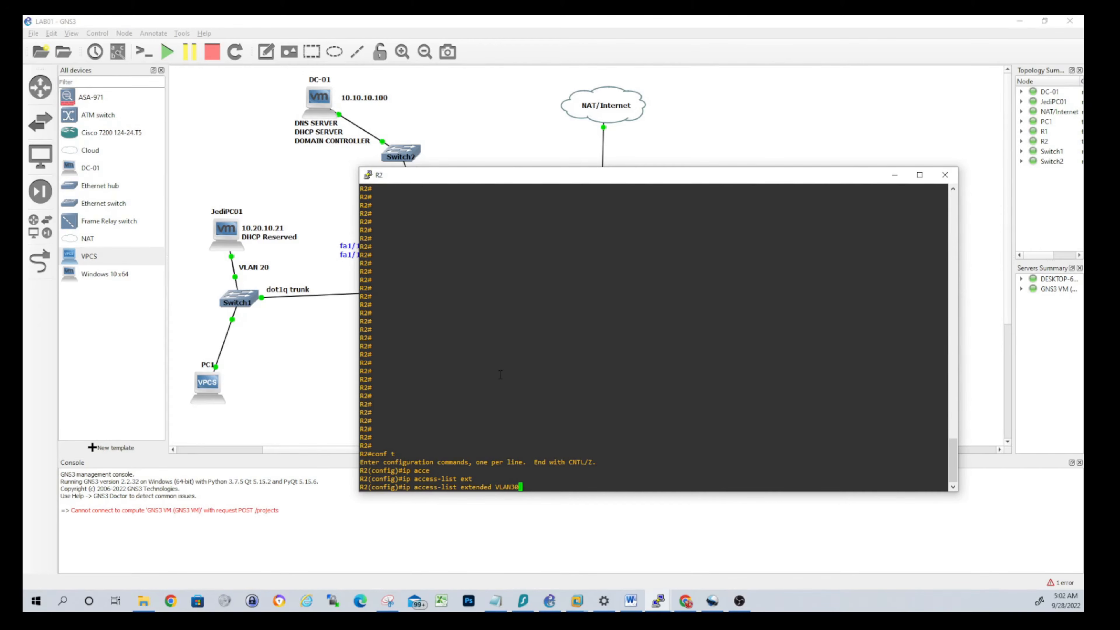
key("Return")
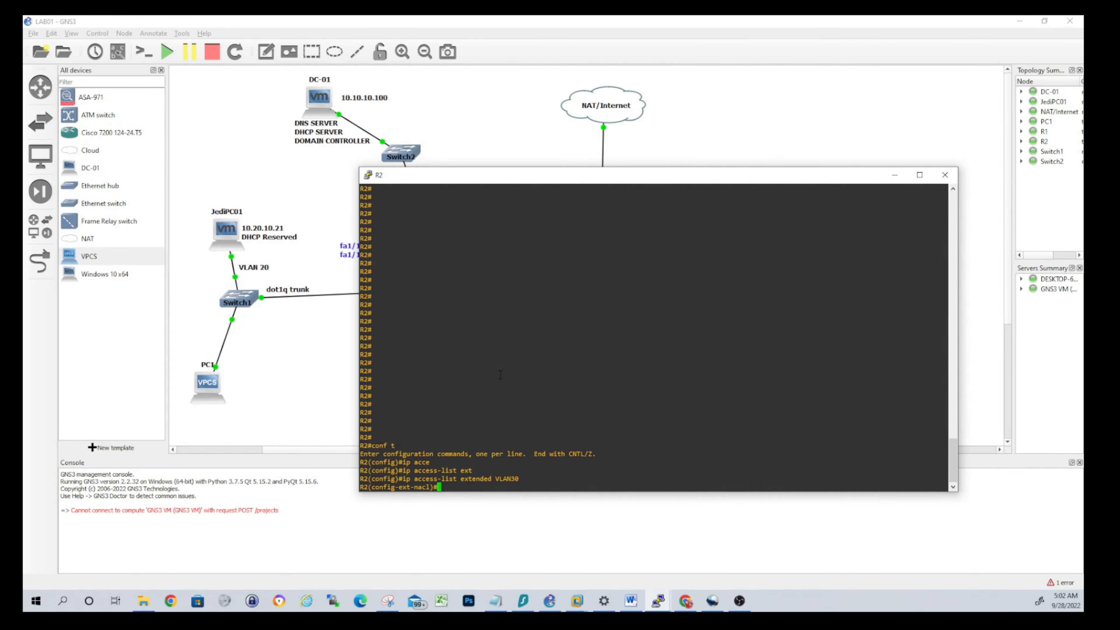
Add 'permit ip 10.30.10.0 0.0.0.255 10.0.0.0 0.255.255.255' to VLAN30
type("permit ip 10.30.10.0.")
type("0.0.0.255")
type("10.0.0.0")
type("0.255.255.255.255")
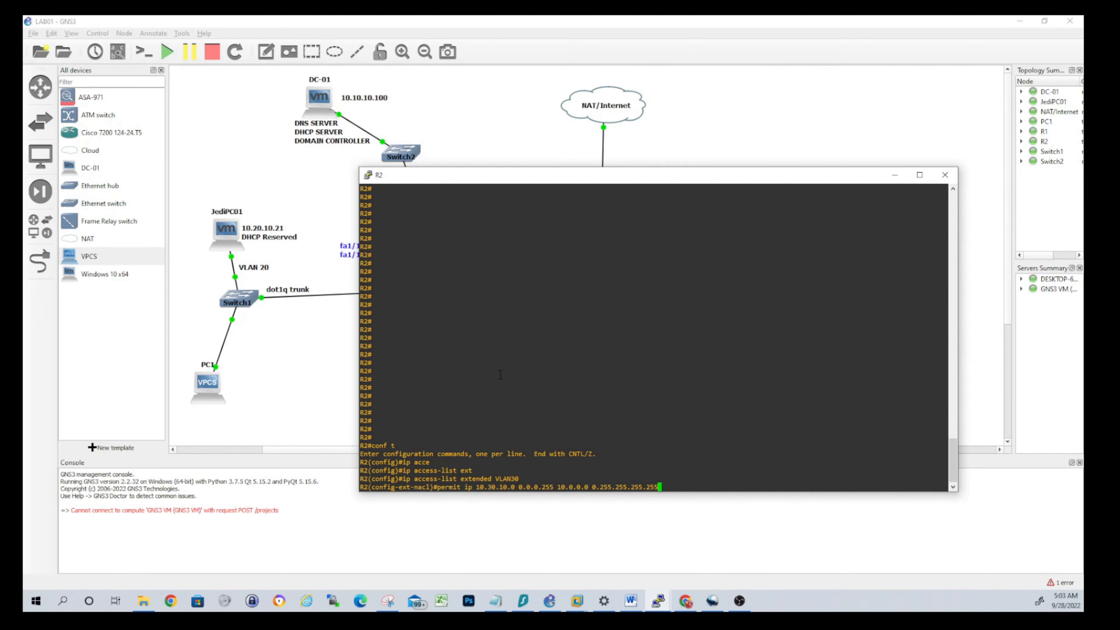
key("Return")
key("Up")
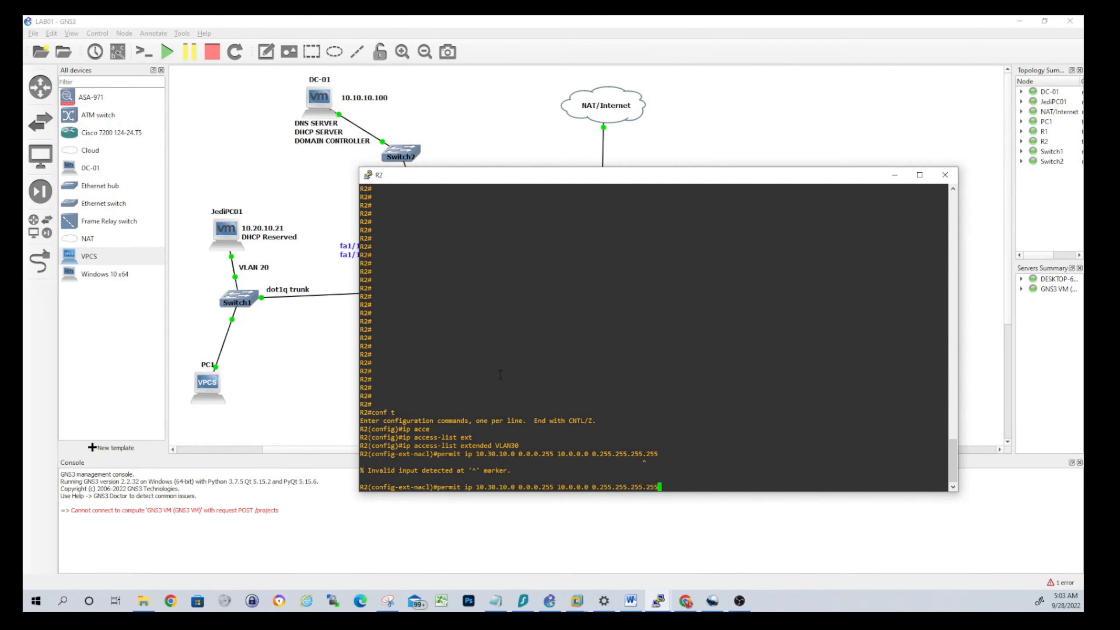
key("BackSpace")
key("BackSpace")
key("BackSpace")
key("BackSpace")
key("Return")
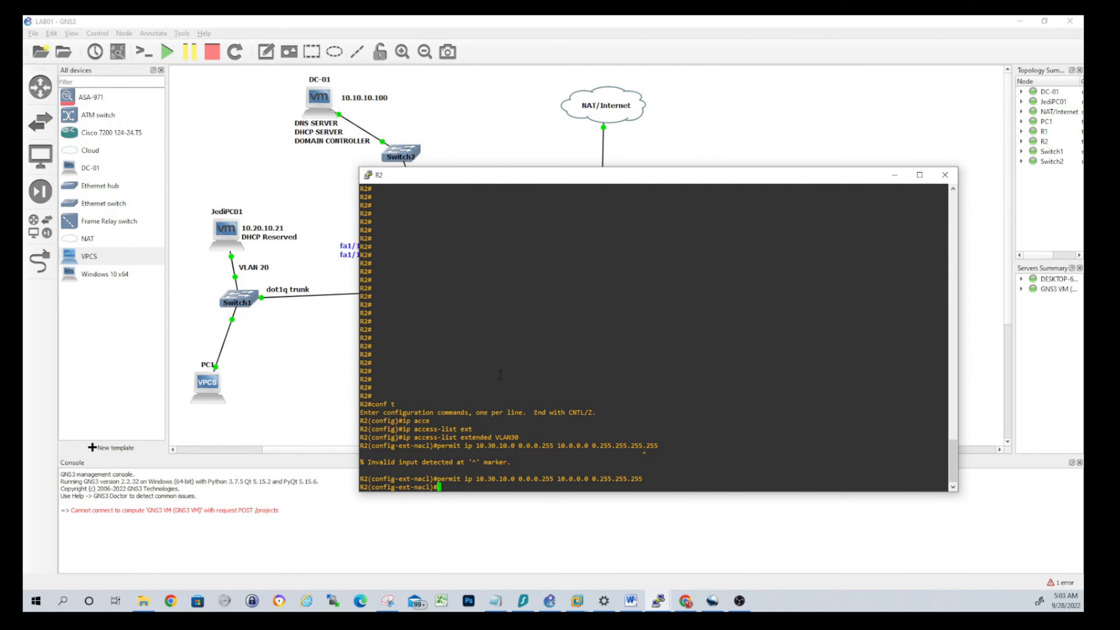
key("Return")
key("Return")
key("Return")
key("Return")
key("Return")
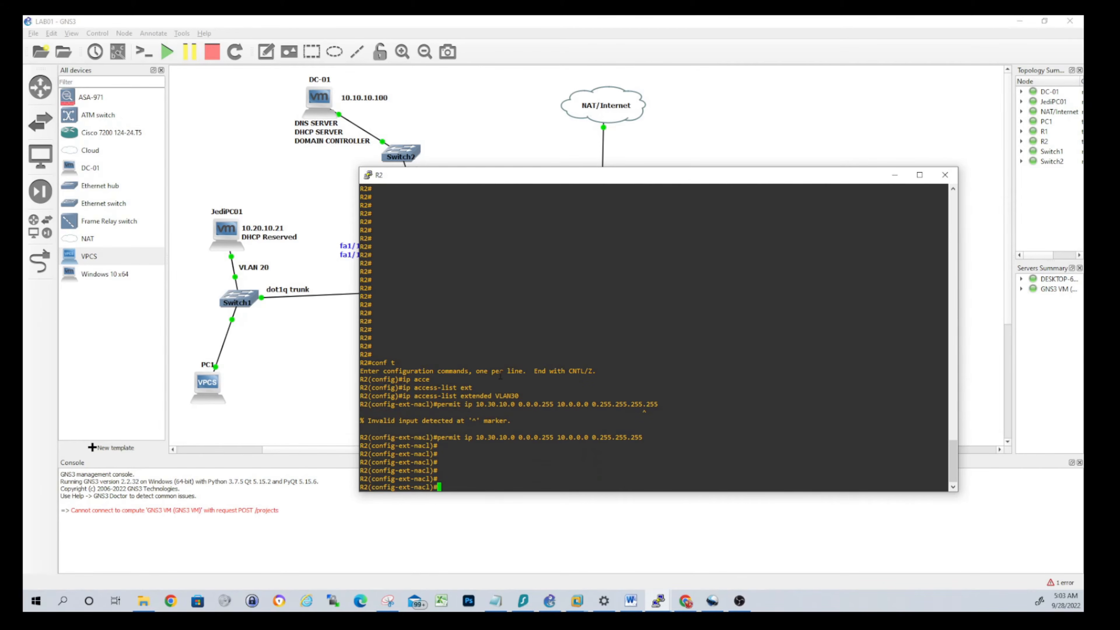
Apply access group VLAN30 inbound on subinterface fa1/0.30
type("exit")
key("Return")
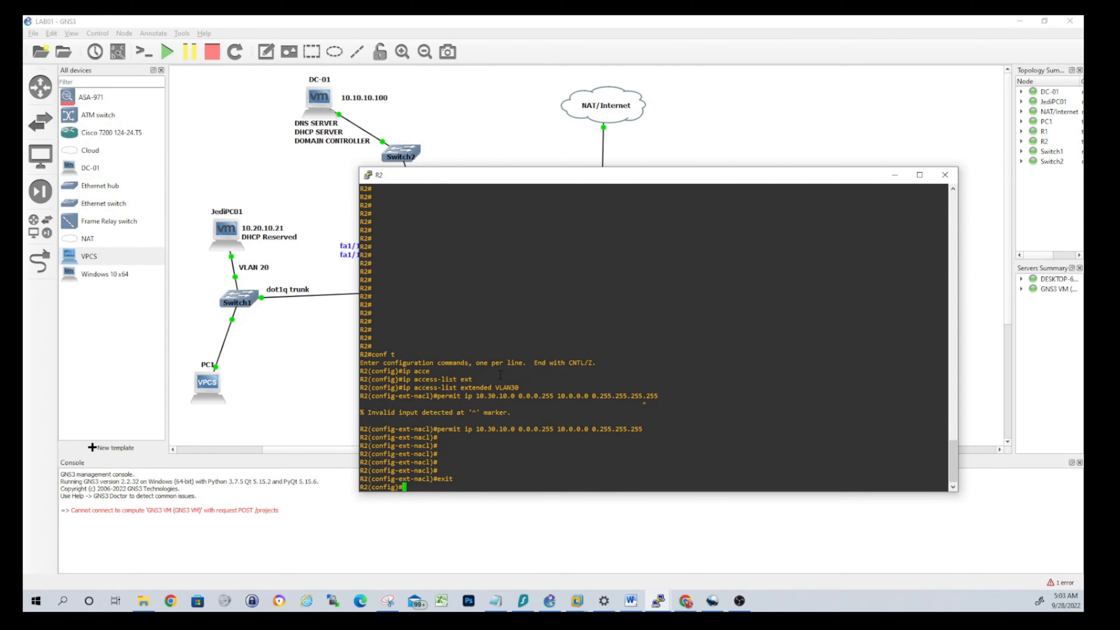
type("int fa 1/0.30")
key("Return")
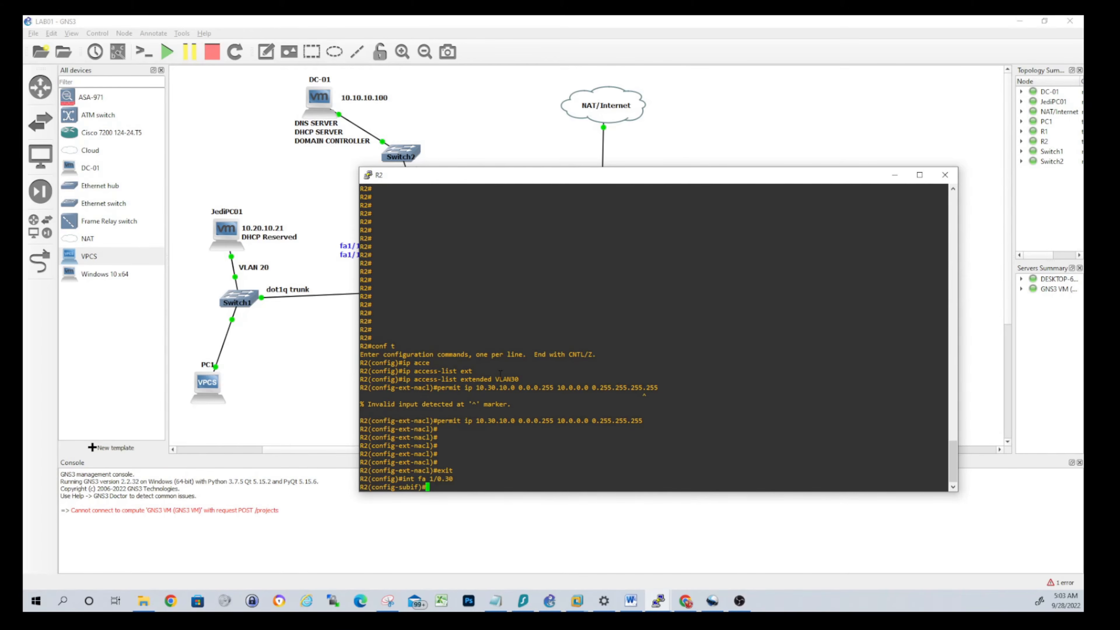
type("ip acce")
key("Tab")
type("VLAN30 ")
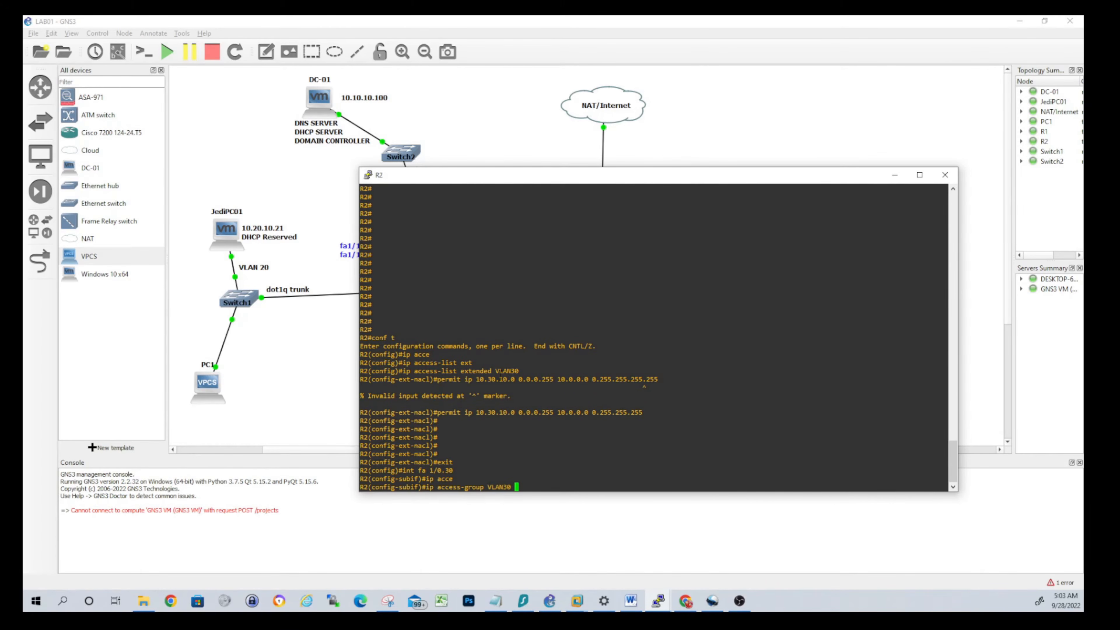
type("in")
key("Return")
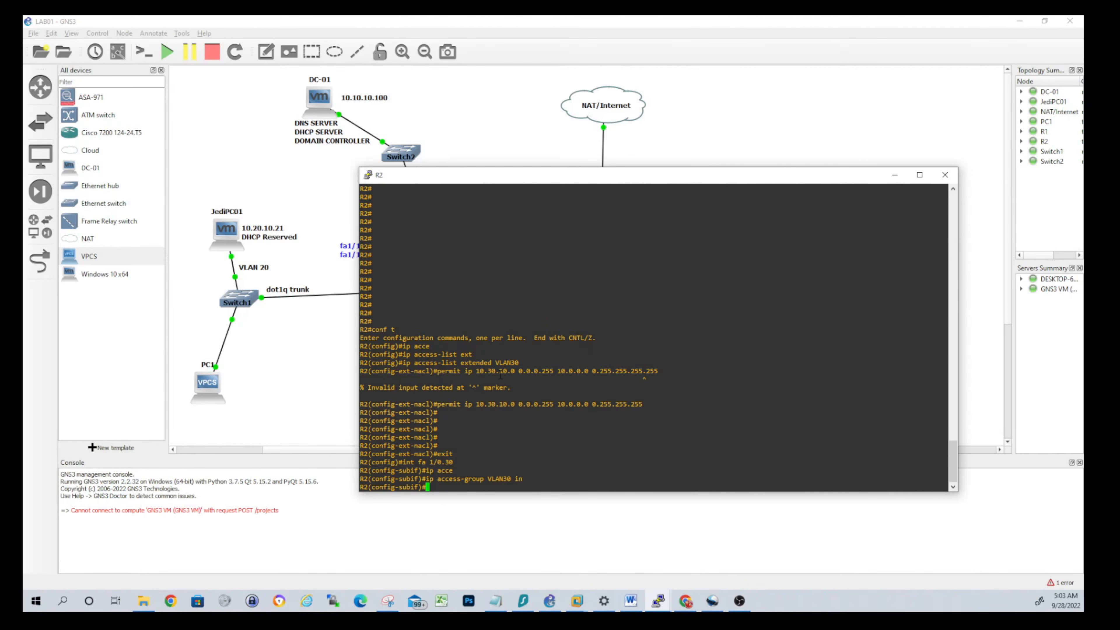
key("Return")
key("Return")
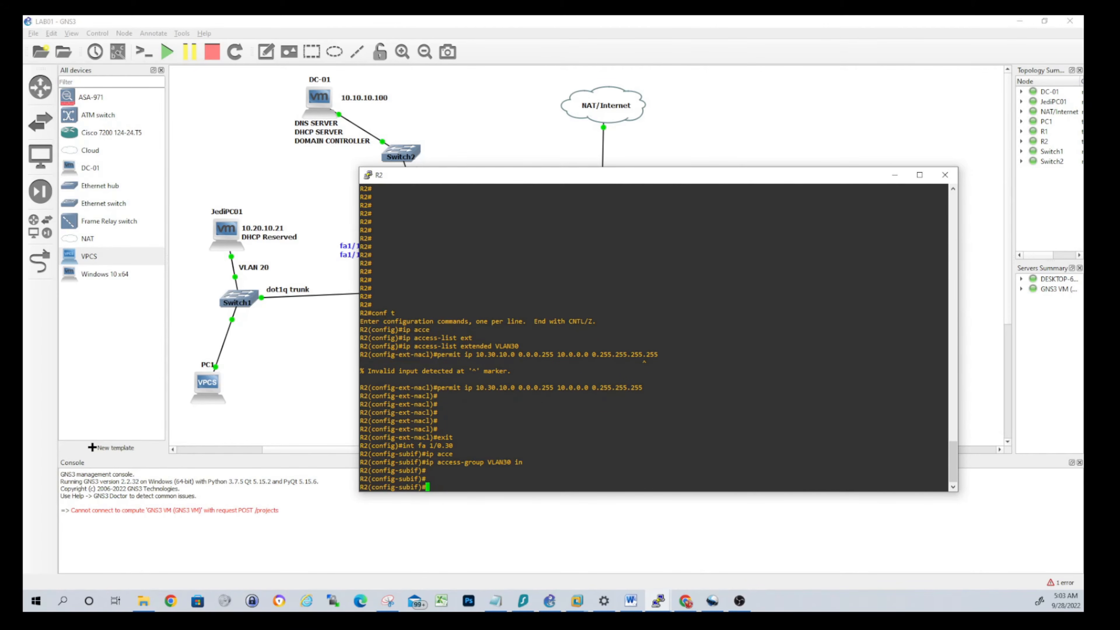
Open PC1's console and ping the gateway 10.30.10.1
left_click(211, 392)
right_click(211, 390)
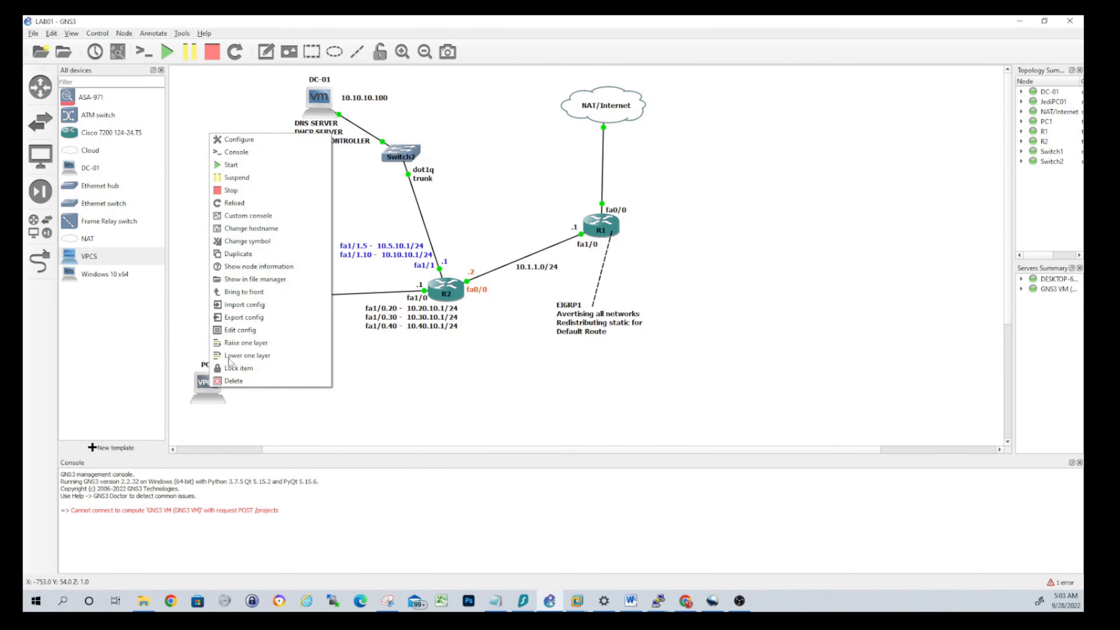
left_click(254, 153)
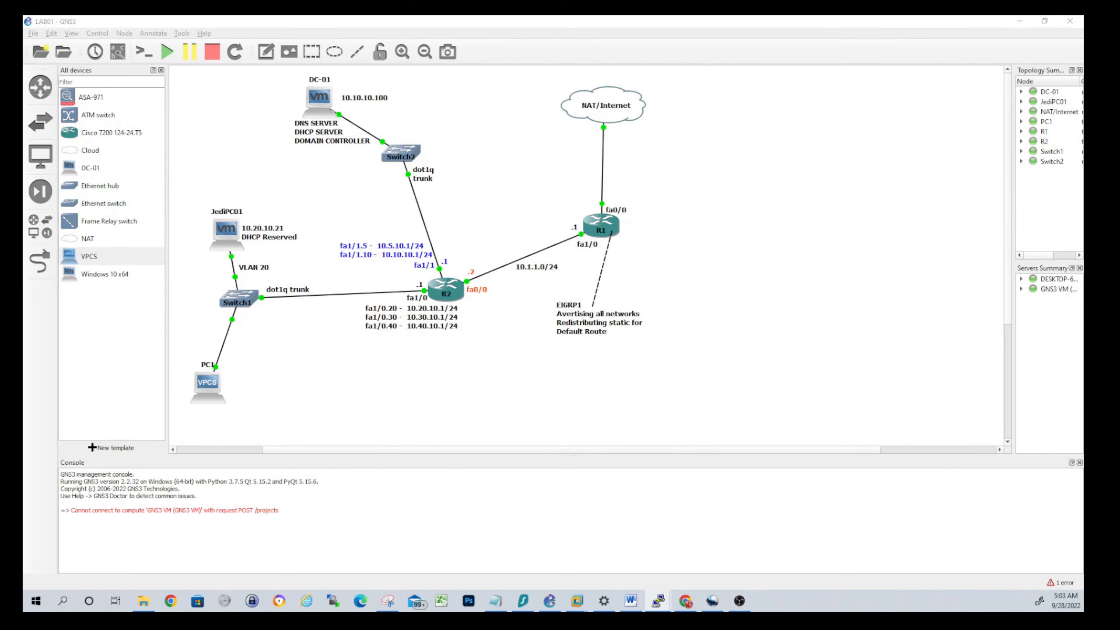
left_click_drag(181, 136, 446, 237)
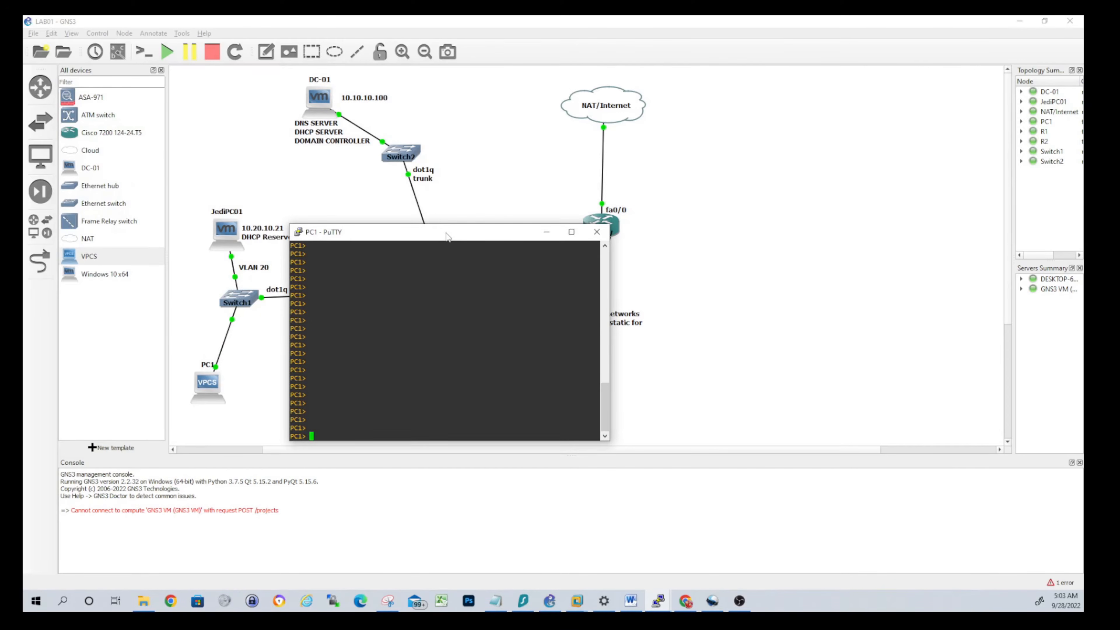
type("ping 10.30.10.1")
key("Return")
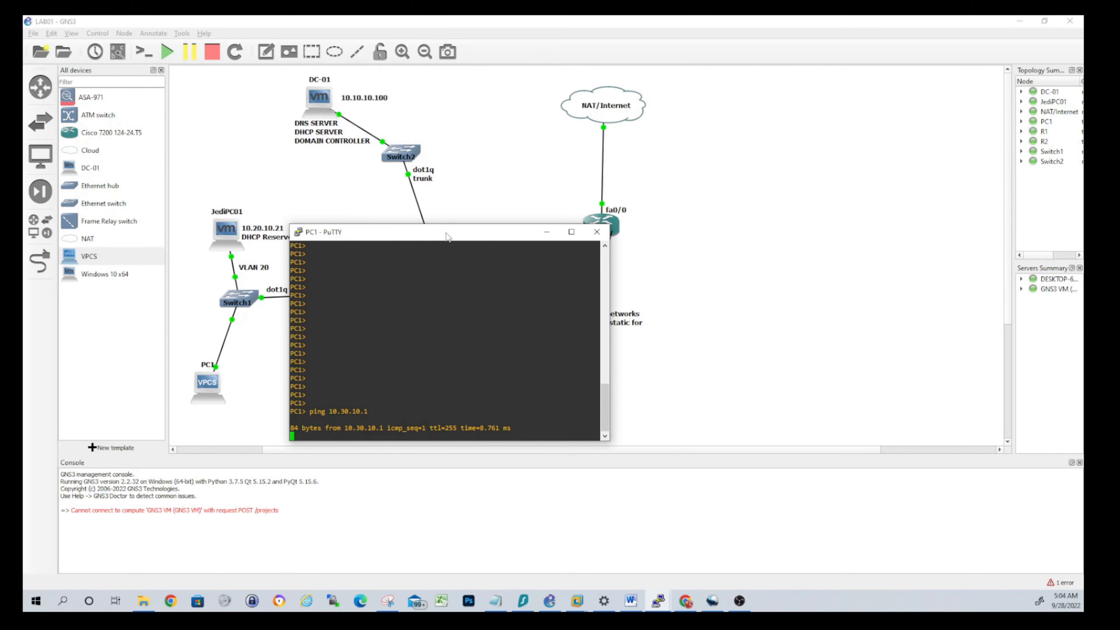
key("ctrl+c")
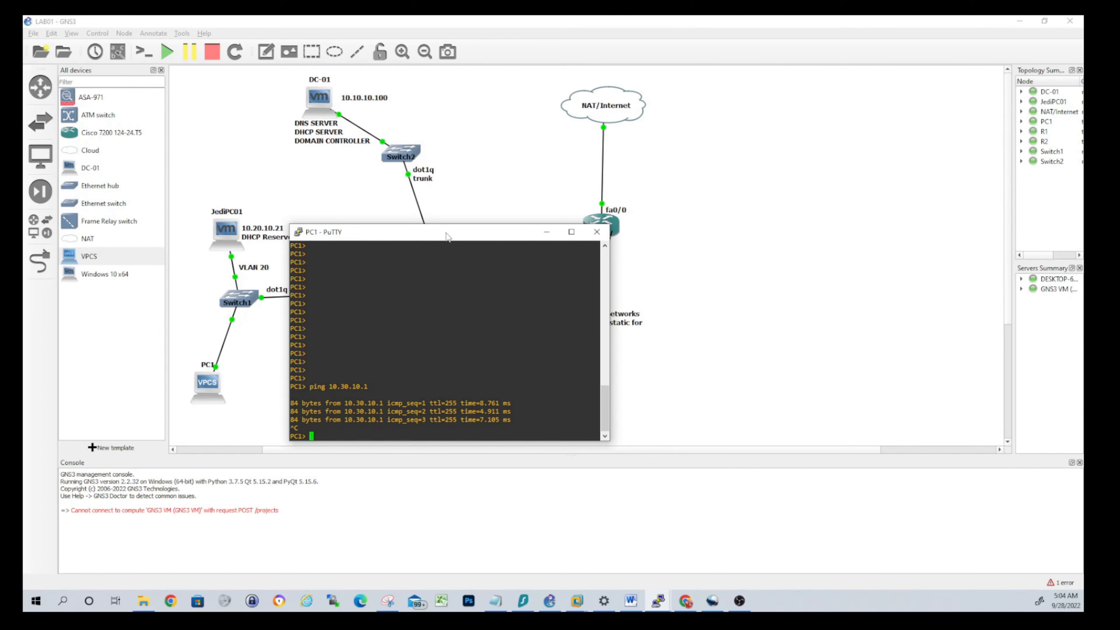
Ping 10.10.10.100, then 8.8.8.8, which returns administratively prohibited
type("ping 10.10.10.100")
key("Return")
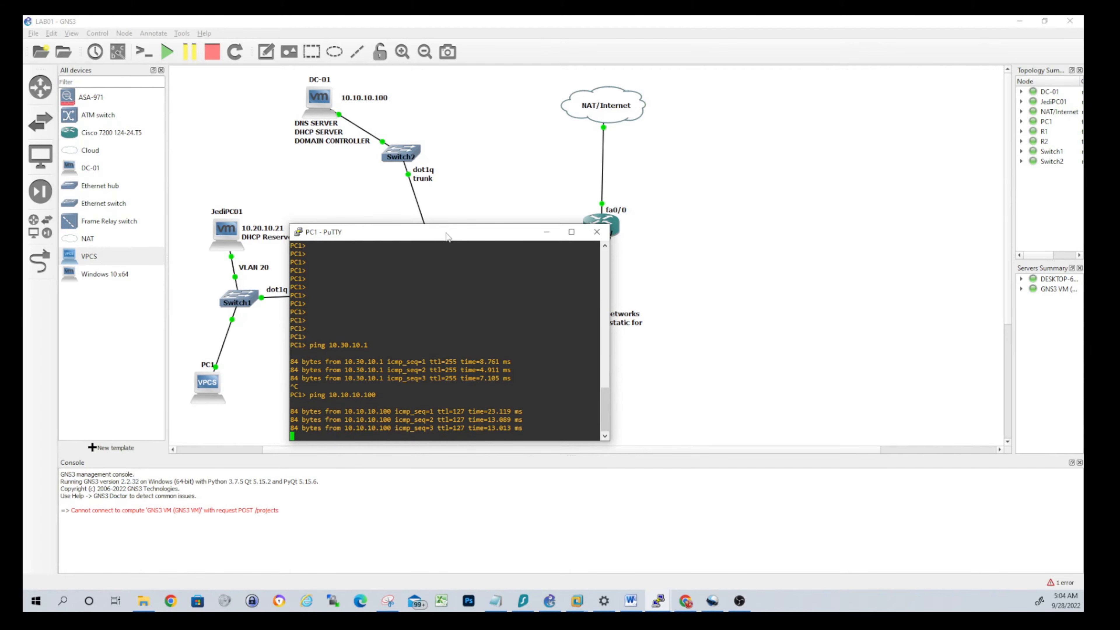
key("ctrl+c")
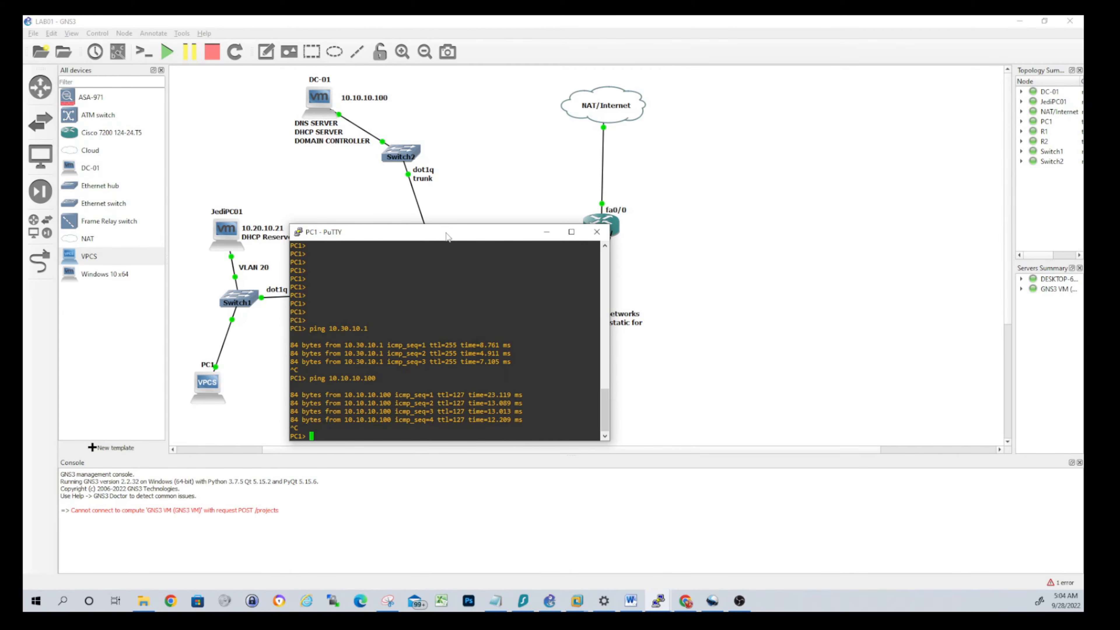
type("ping 8.8.8.8")
key("Return")
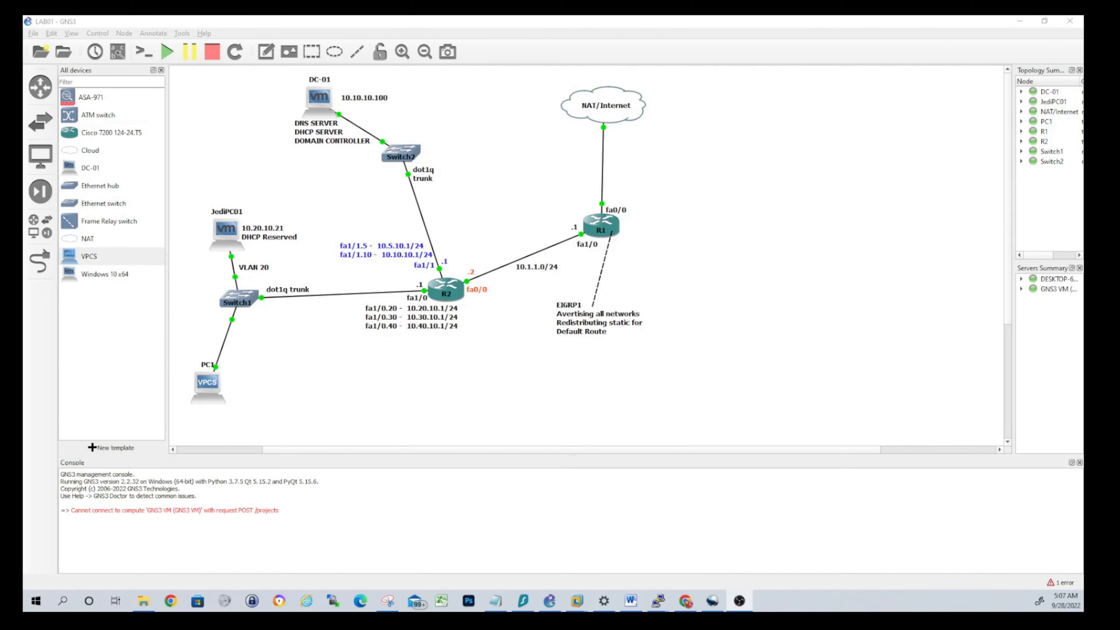
Switch to the DC-01 VMware Workstation window and focus its VM screen
left_click(577, 601)
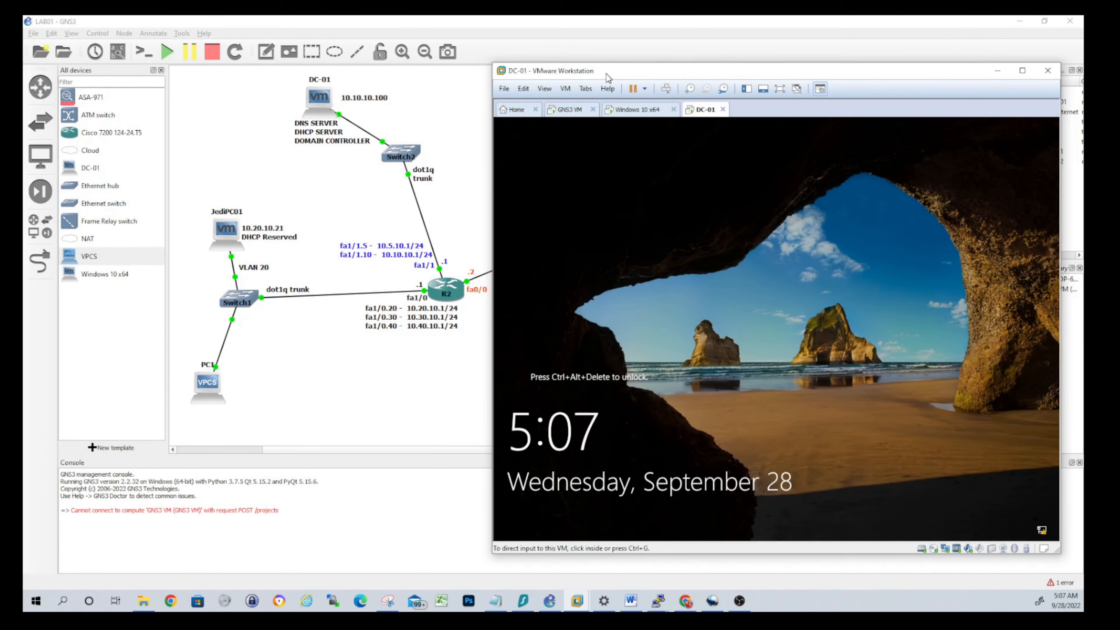
left_click(808, 278)
Sign in to DC-01 with the account password and dismiss the Shutdown Event Tracker
key("ctrl+alt+Insert")
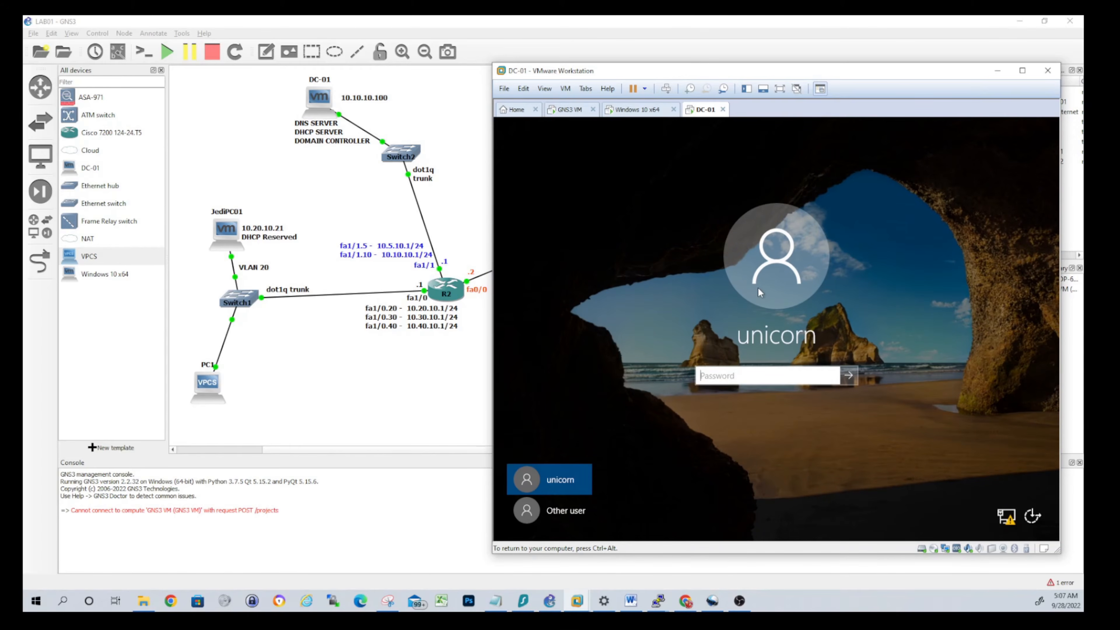
type("Passw0rd123")
key("Return")
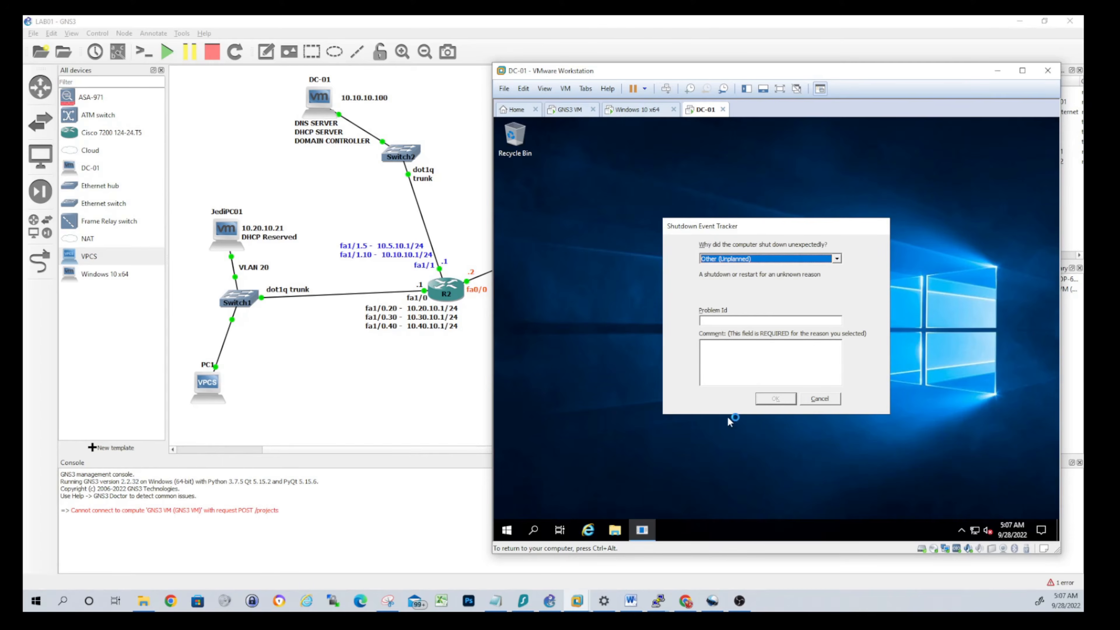
left_click(770, 398)
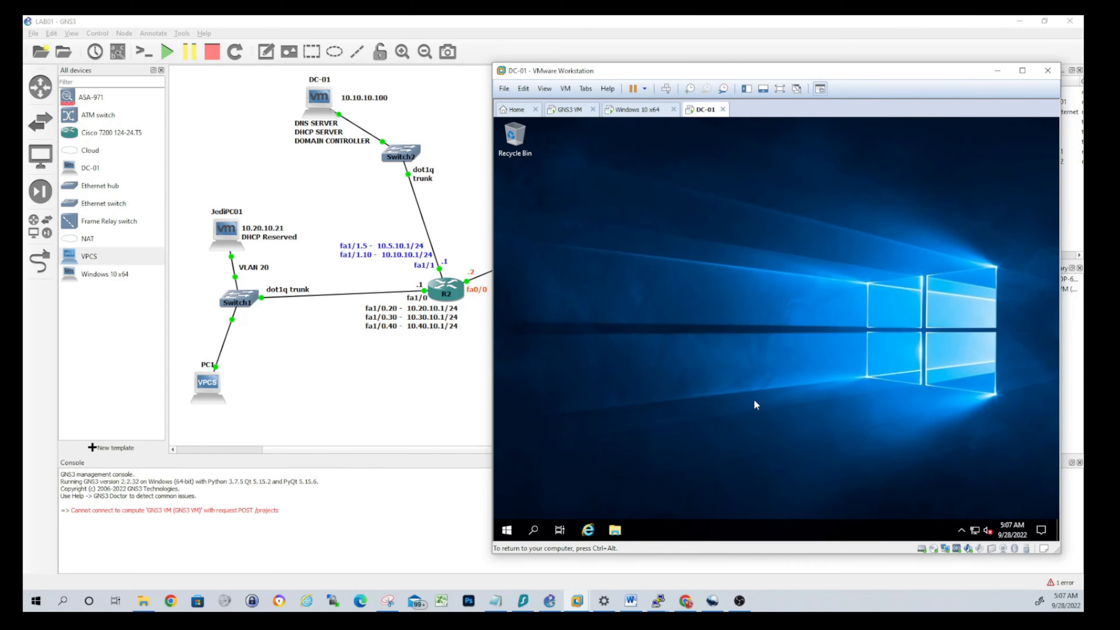
key("ctrl+alt")
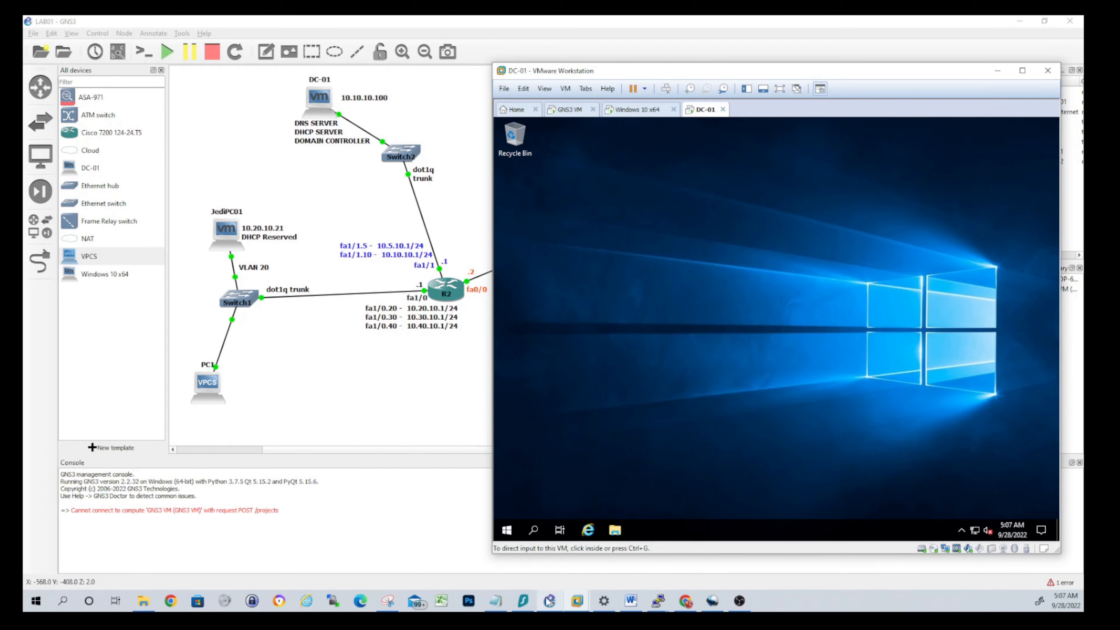
left_click(585, 413)
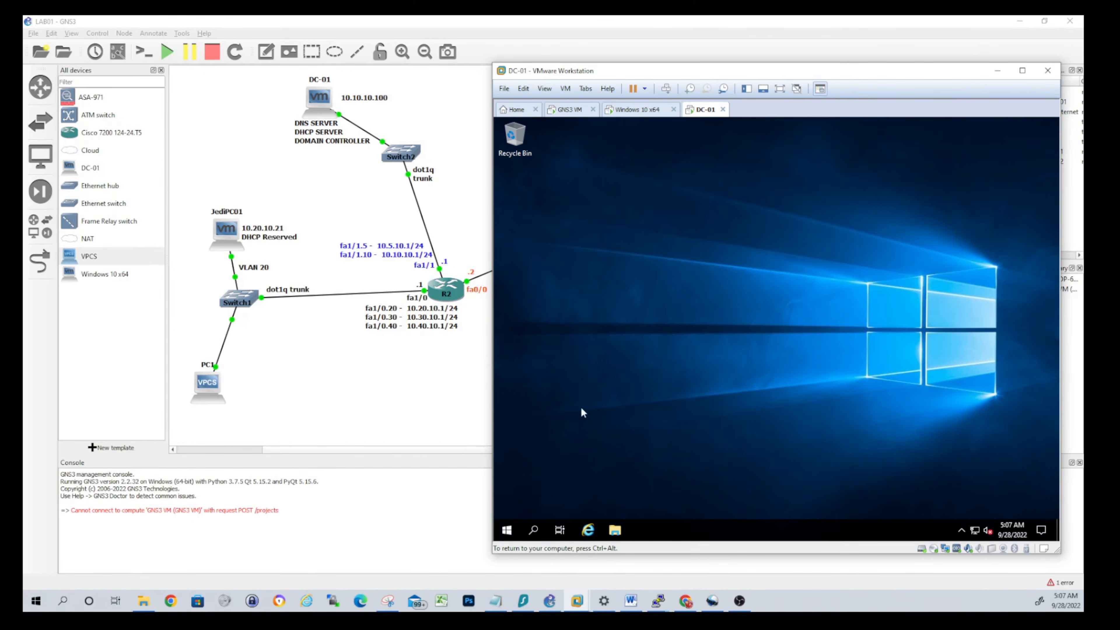
Launch Active Directory Users and Computers from the Start menu search
left_click(507, 531)
type("activ")
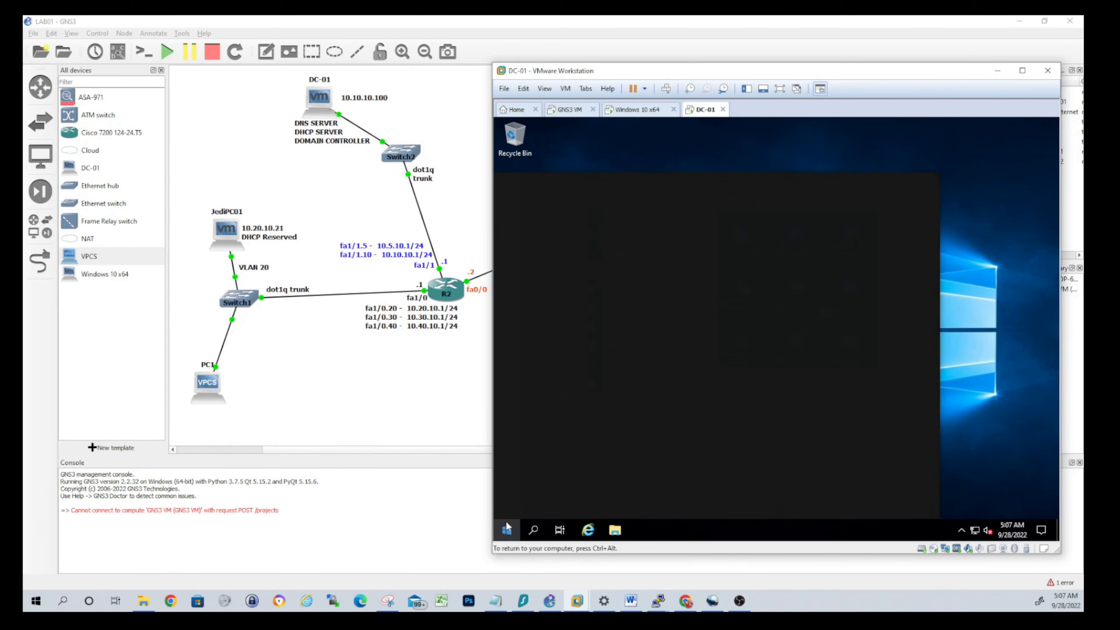
type("e")
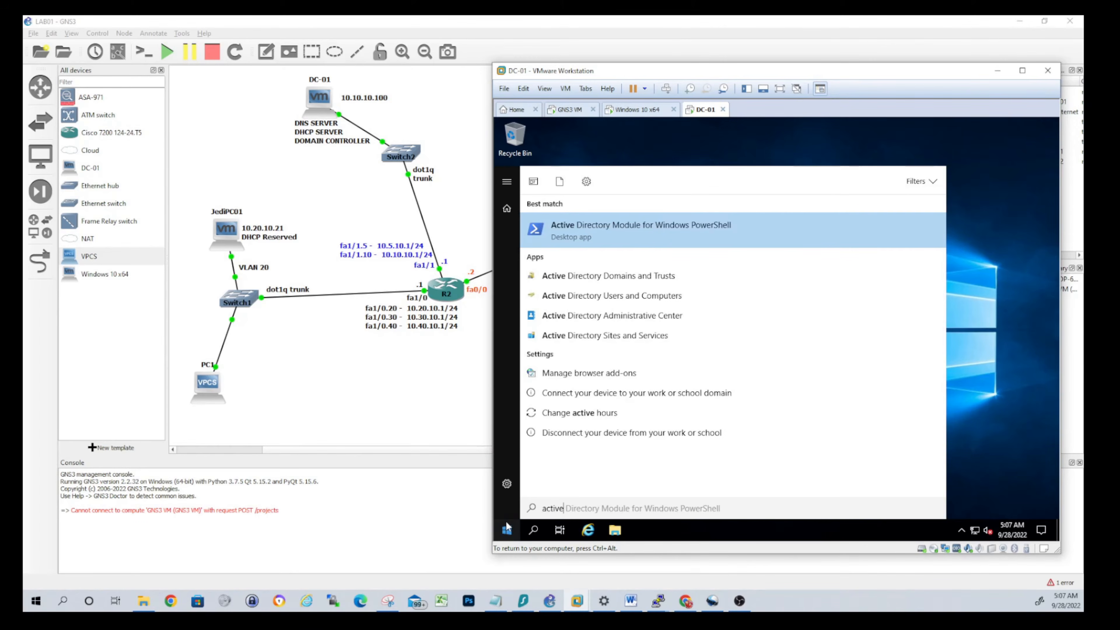
key("Down")
key("Down")
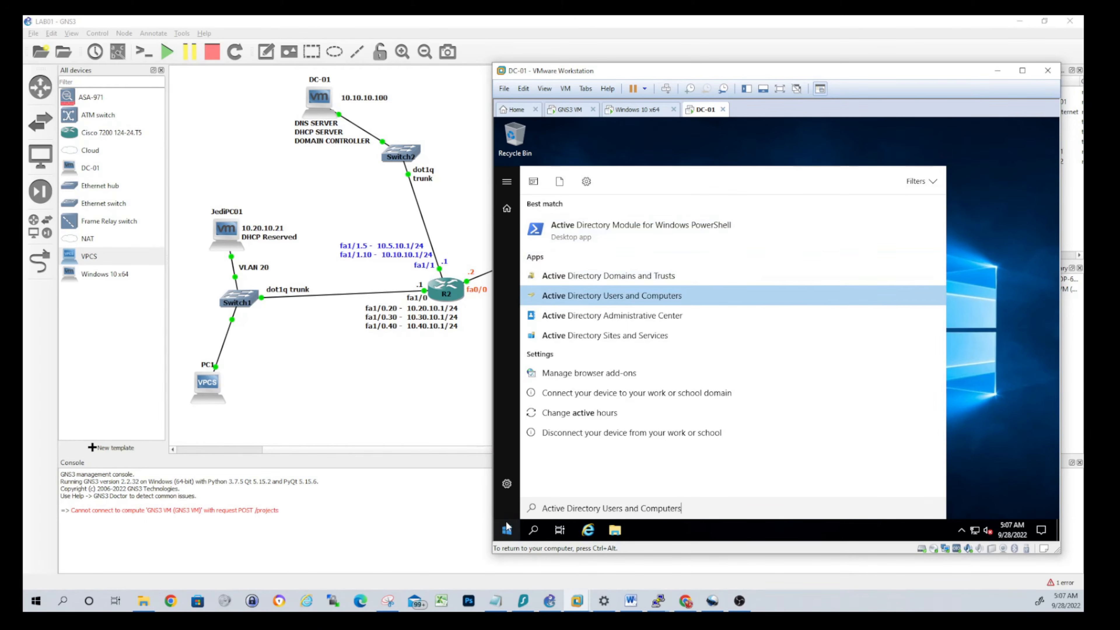
key("Return")
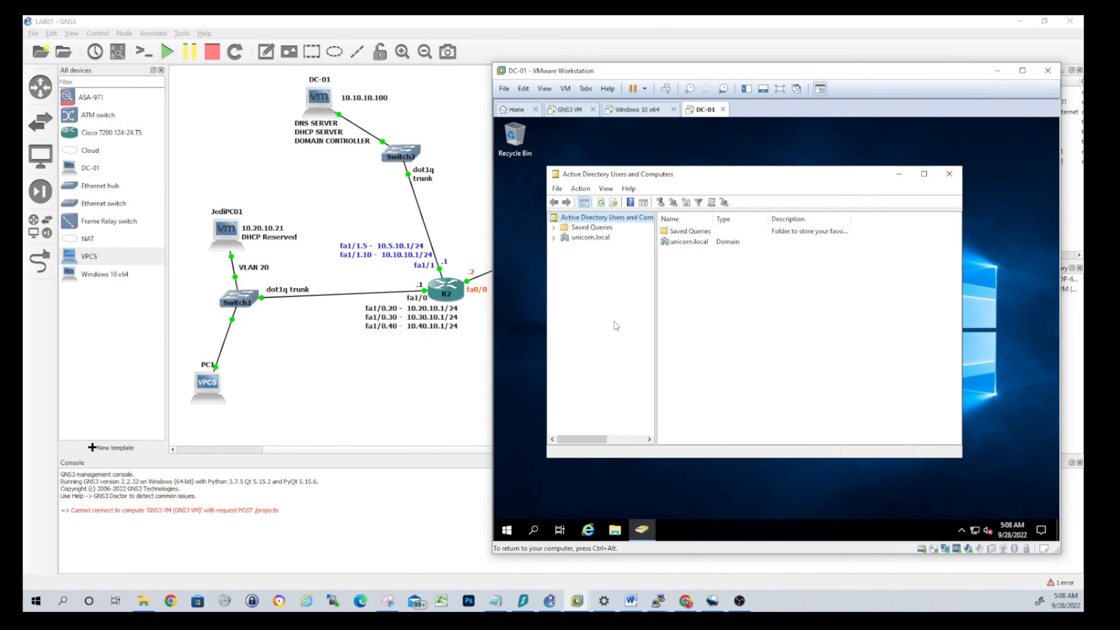
Expand unicorn.local > UNICORN and start a new user in its Users container
left_click(556, 239)
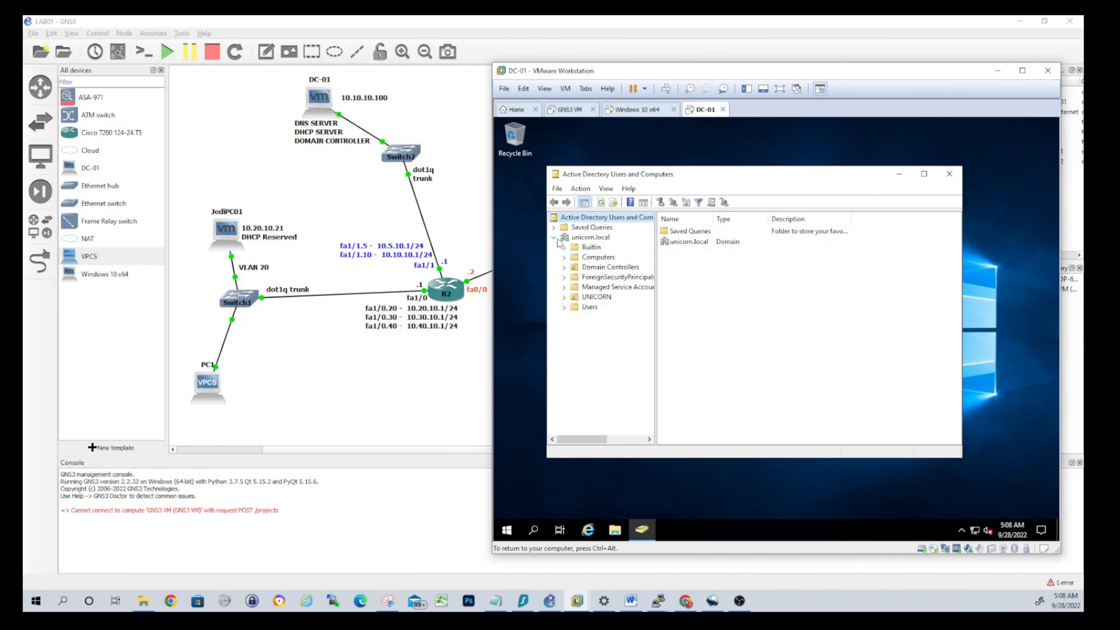
left_click(564, 297)
left_click(583, 318)
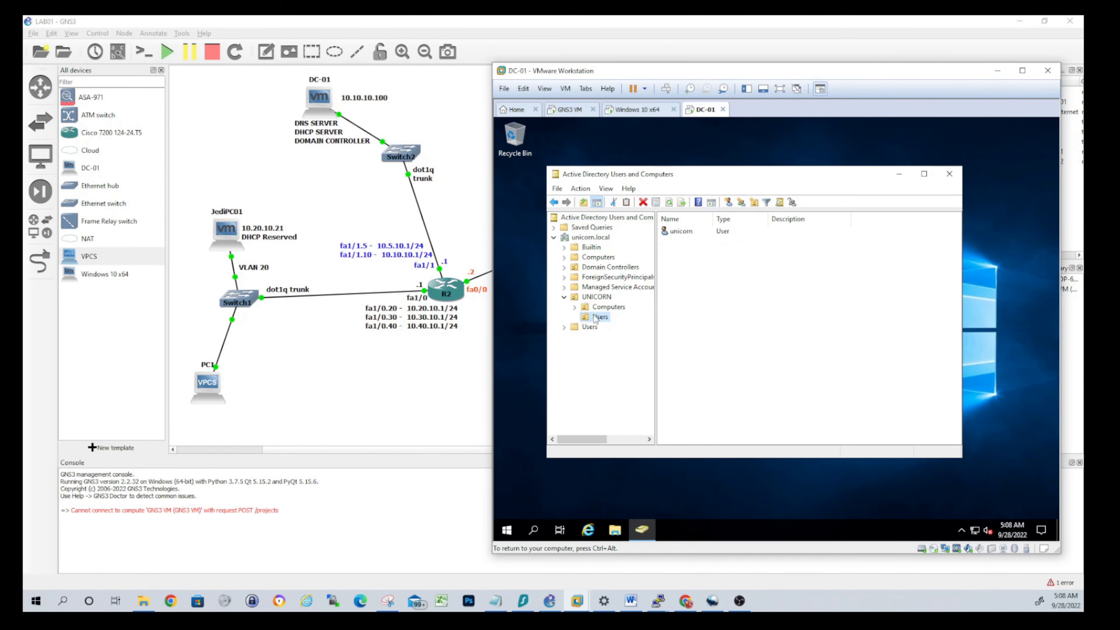
right_click(593, 315)
mouse_move(623, 363)
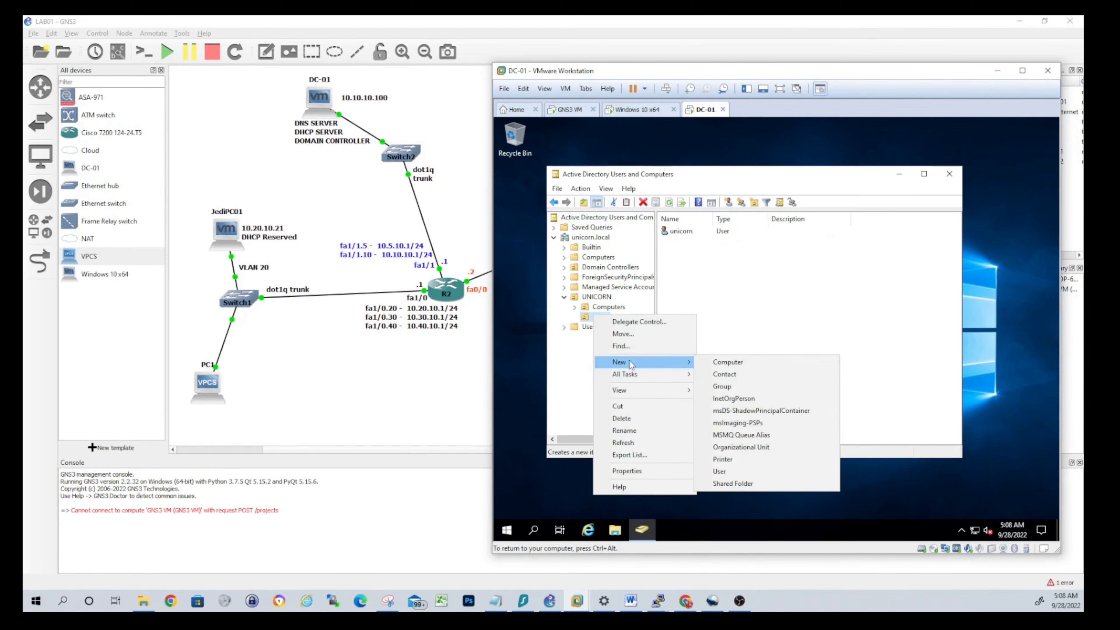
left_click(737, 472)
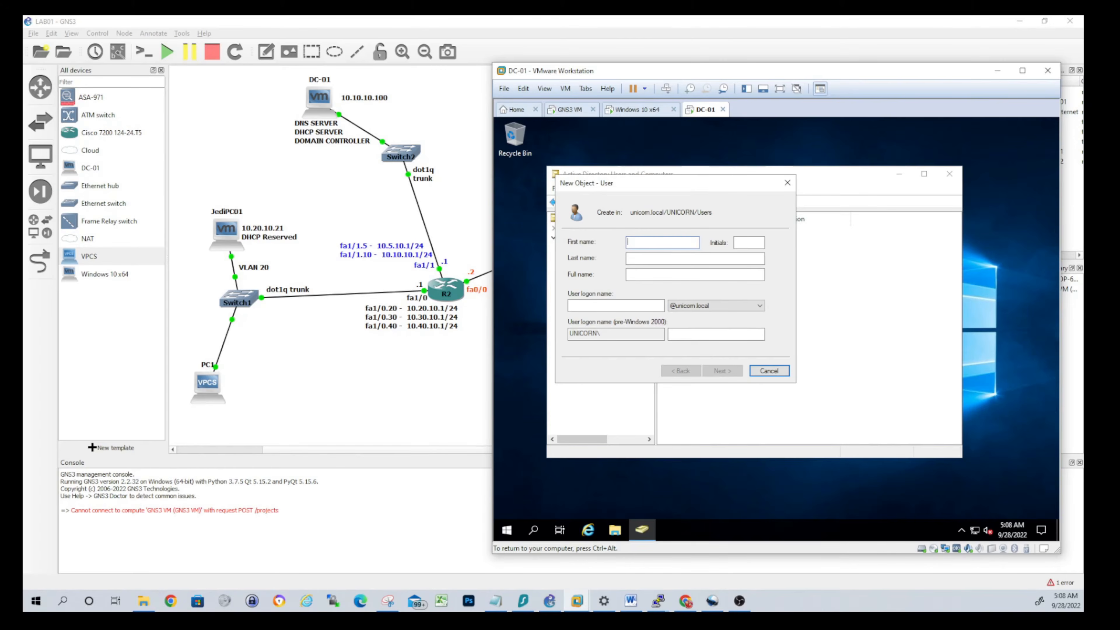
Enter Tommy as the new user's first name and logon name
type("user1")
left_click(615, 306)
type("user")
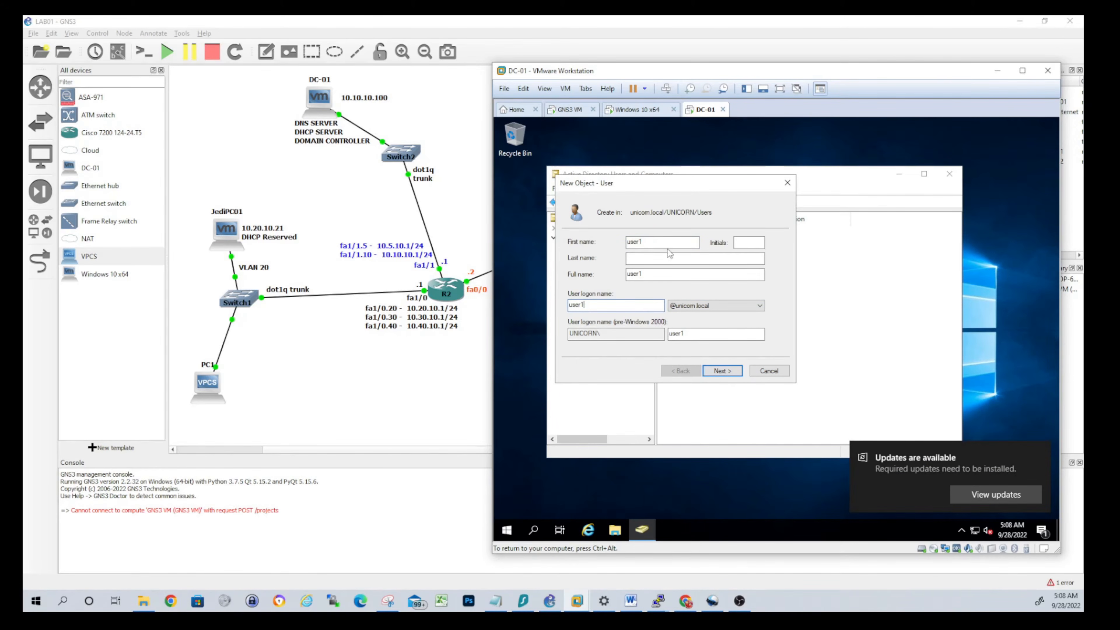
double_click(635, 242)
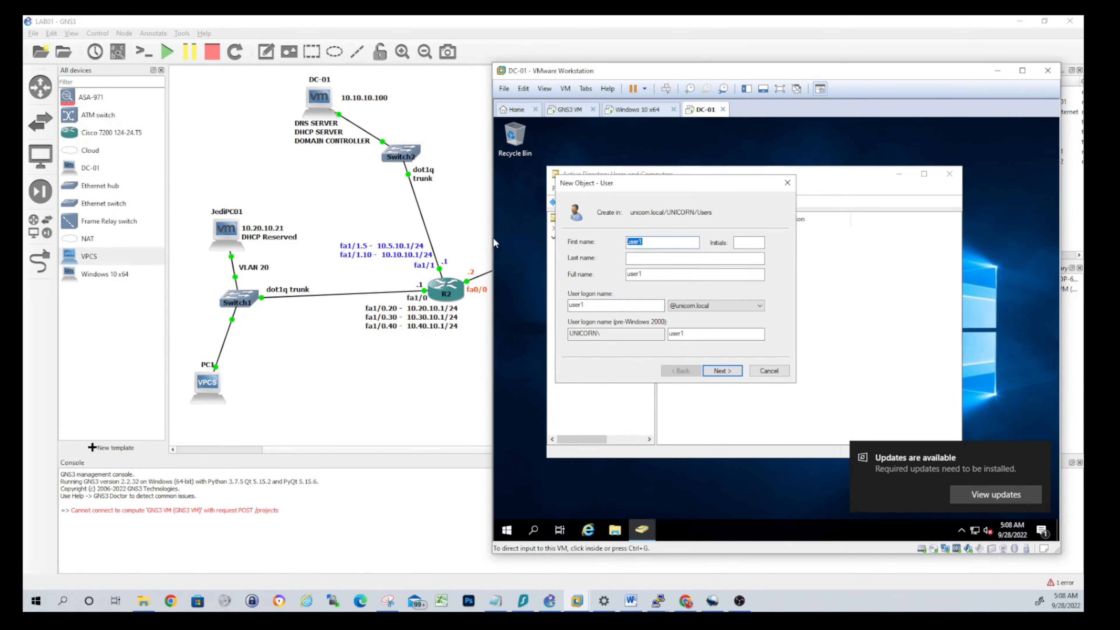
left_click(680, 243)
key("ctrl+a")
type("Tommyu")
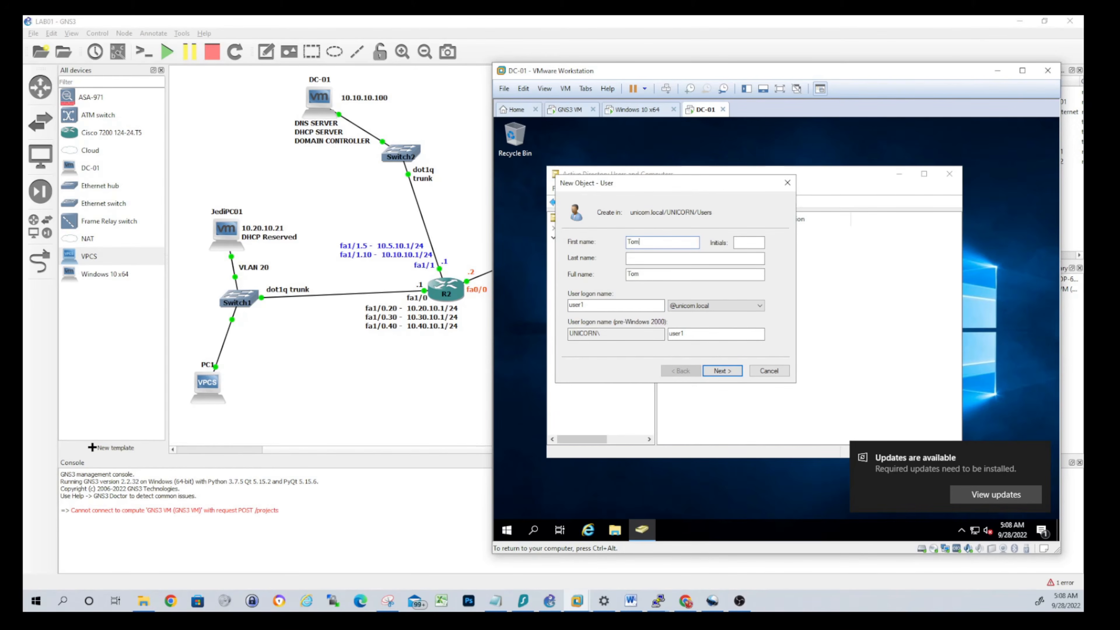
key("Tab")
key("Tab")
key("Tab")
key("Tab")
key("Tab")
key("shift+Tab")
type("Tomm")
left_click(730, 370)
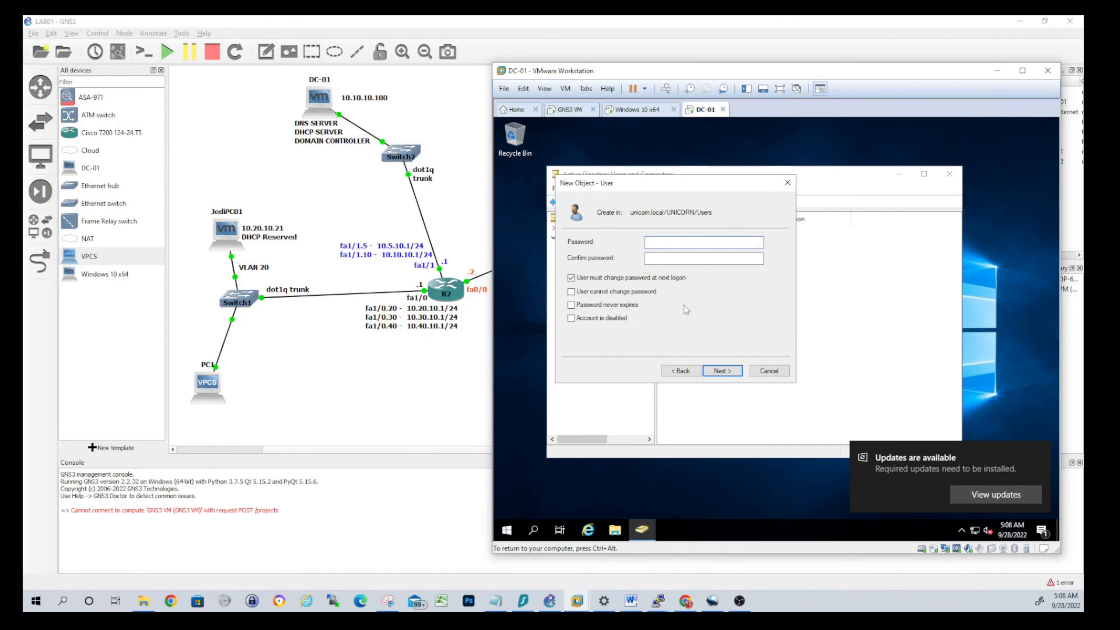
Set and confirm Tommy's password, untick 'must change password', and finish
left_click(657, 278)
left_click(666, 242)
type("!")
key("Tab")
type("•••••••")
key("BackSpace")
key("BackSpace")
key("BackSpace")
key("BackSpace")
key("BackSpace")
key("BackSpace")
type("•••••••")
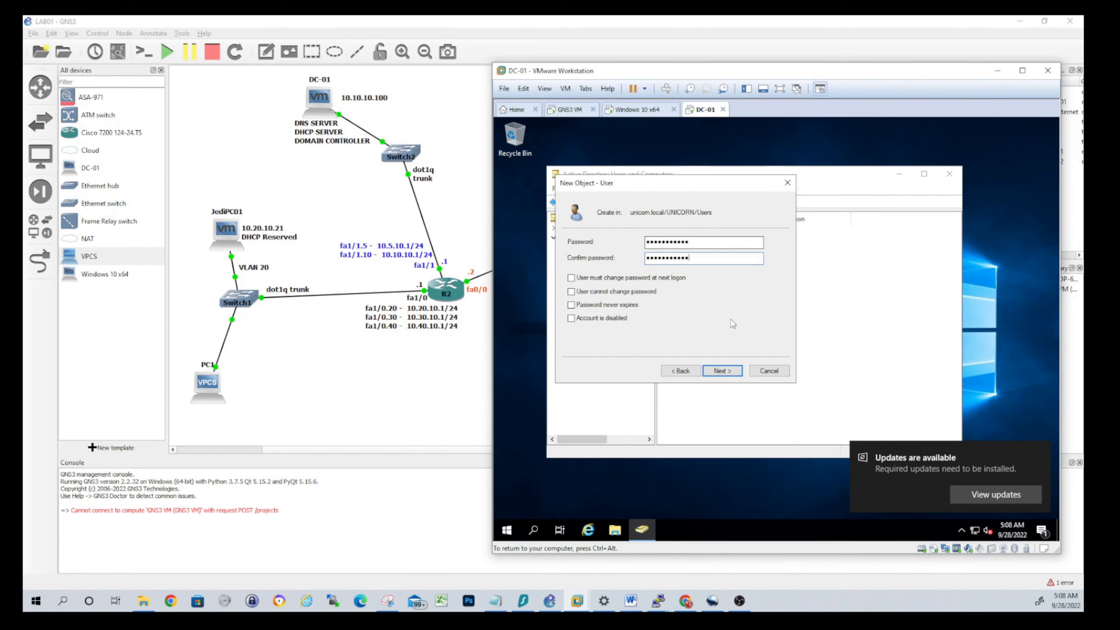
left_click(720, 372)
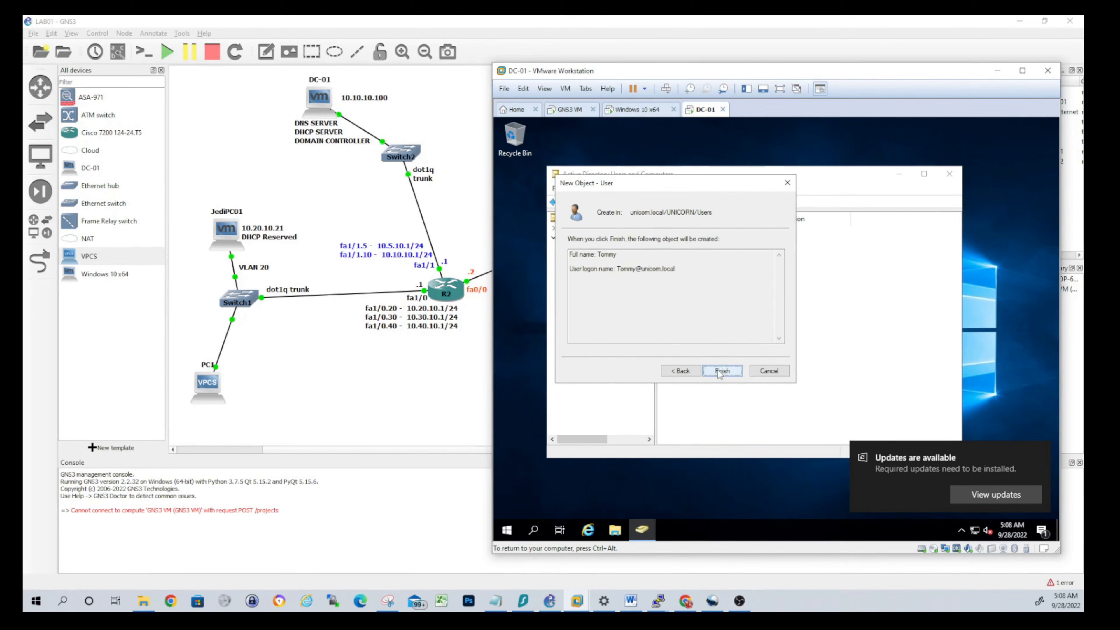
left_click(721, 372)
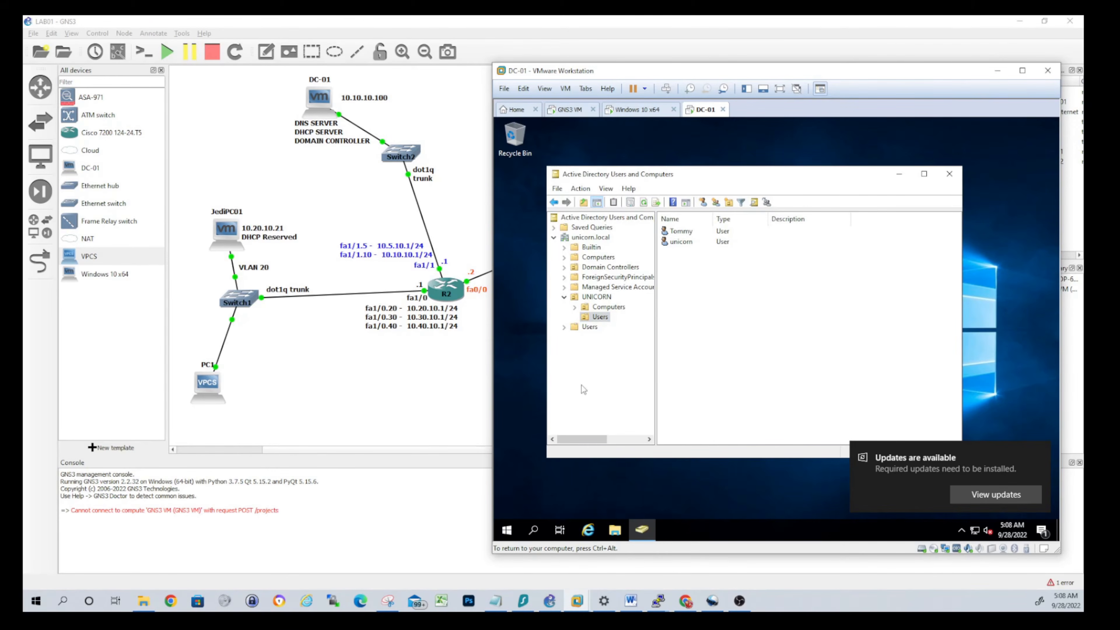
Sign in to Windows 10 as the new domain user with their password, then return to DC-01
left_click(630, 110)
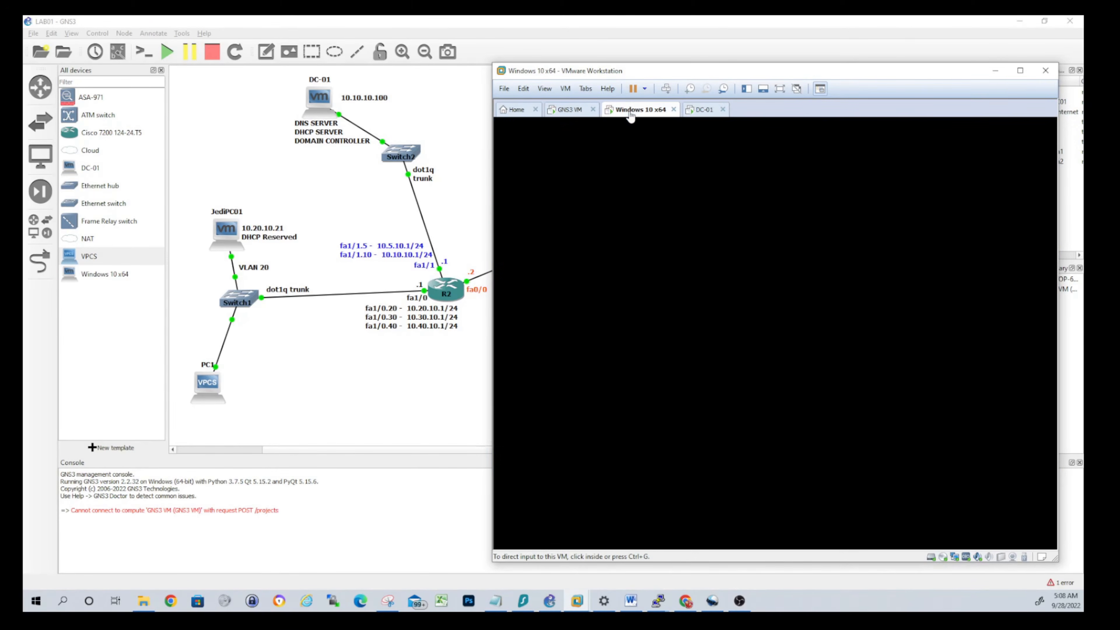
left_click(745, 384)
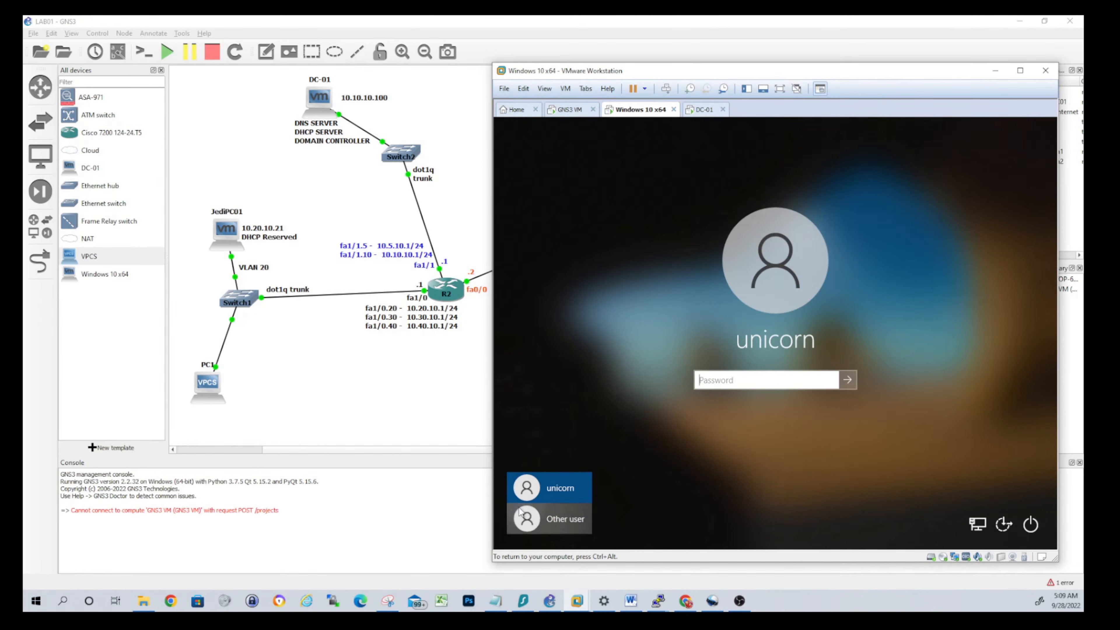
left_click(551, 519)
type("T")
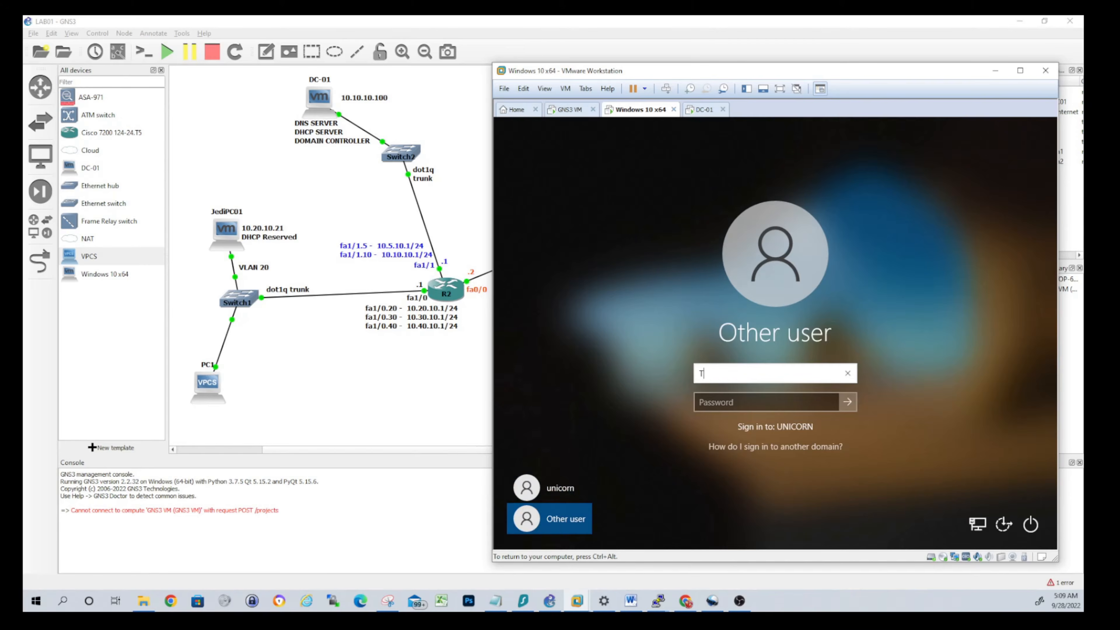
type("ommy")
key("Tab")
type("Password1")
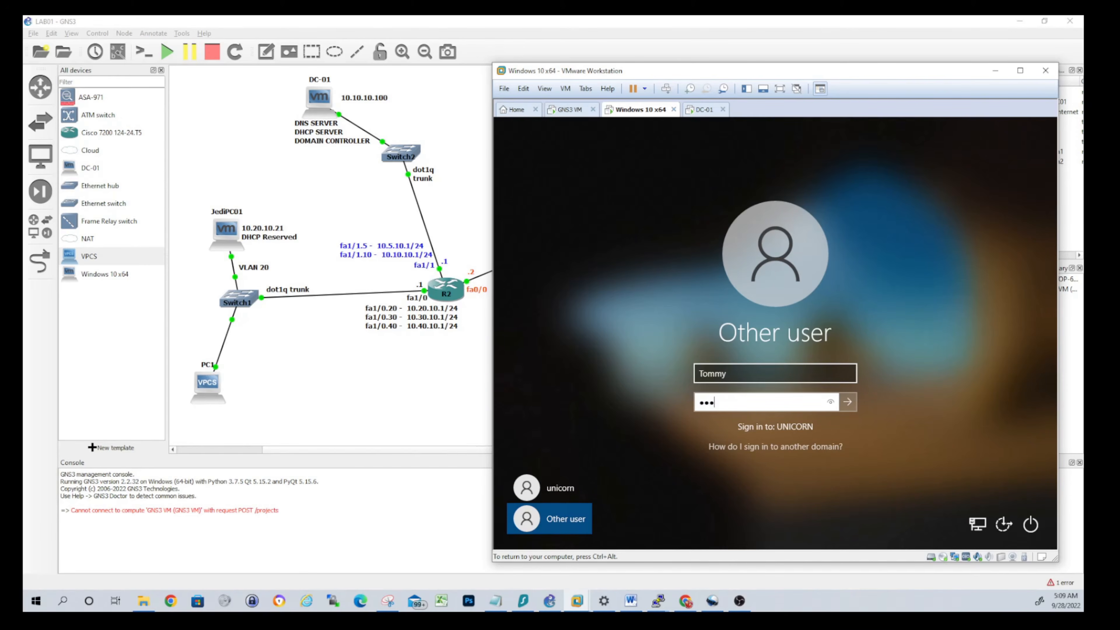
type("23!")
key("Return")
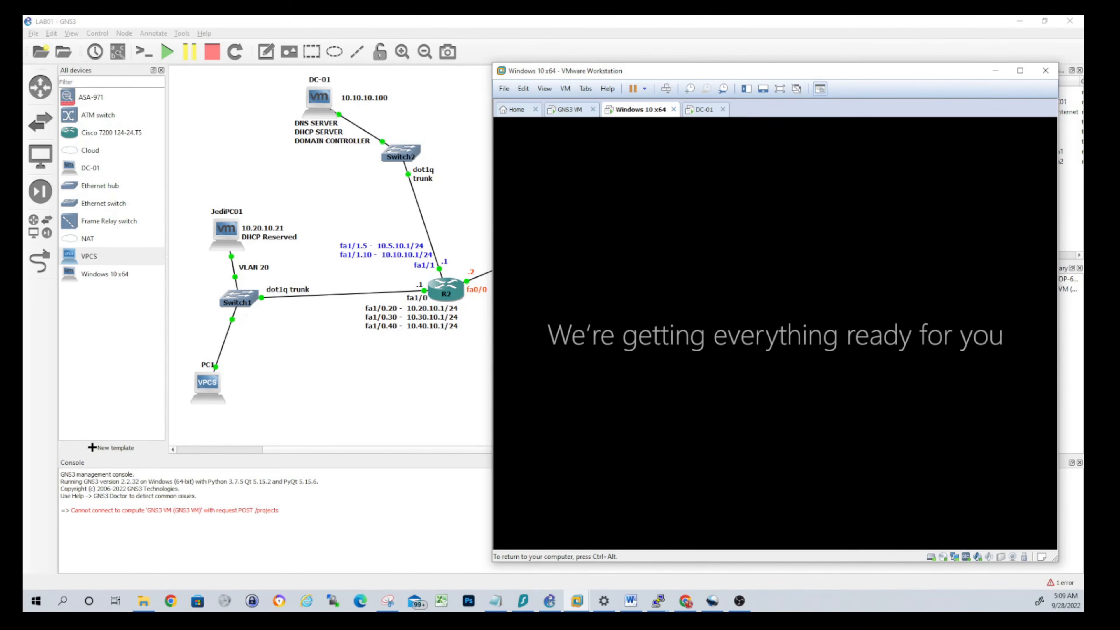
key("ctrl+alt")
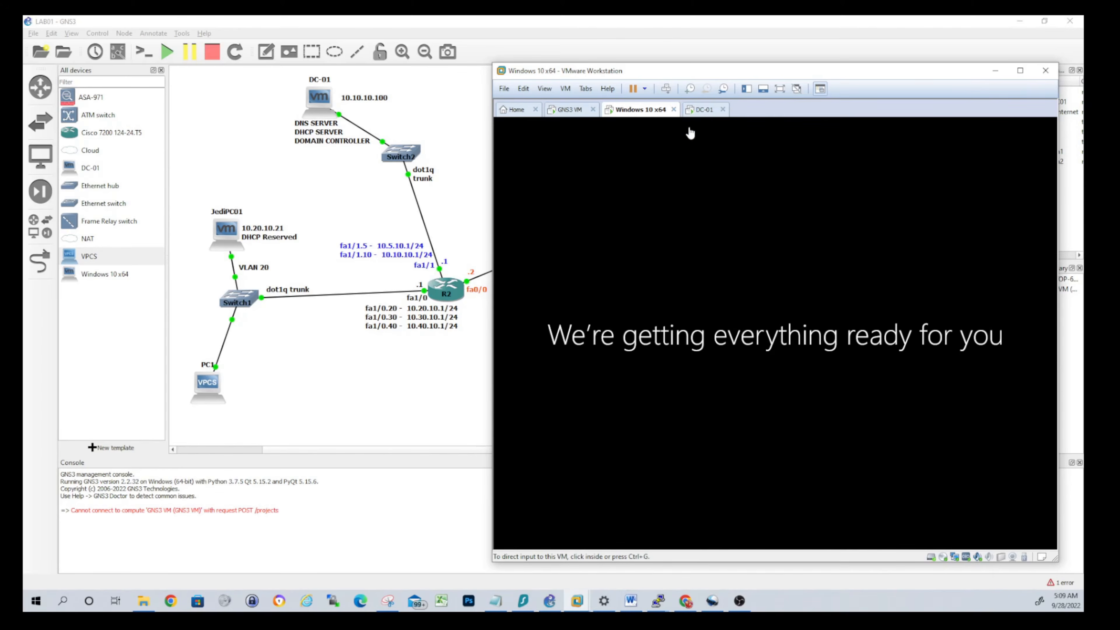
left_click(704, 109)
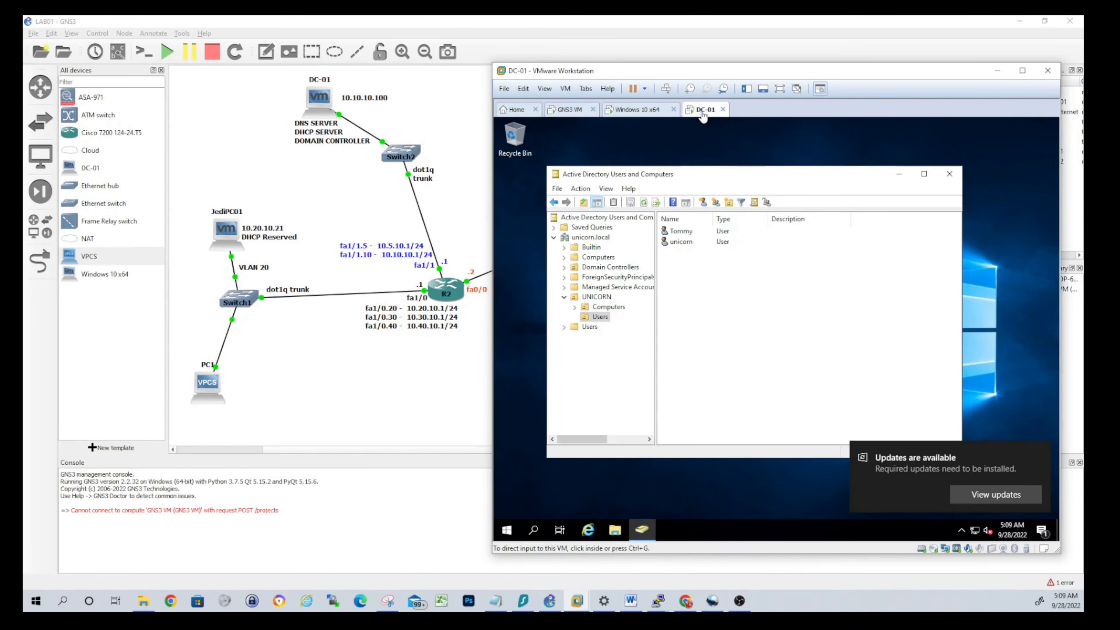
Open the new user's Properties, review the Account and Organization tabs, and show Logon Hours
left_click(688, 297)
left_click(679, 231)
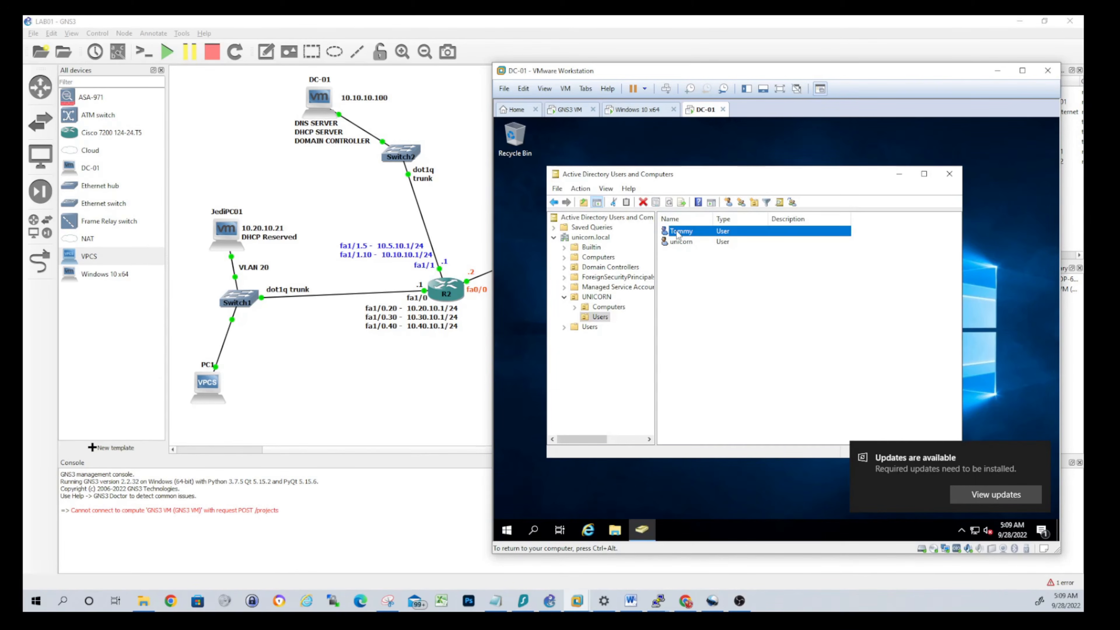
right_click(677, 233)
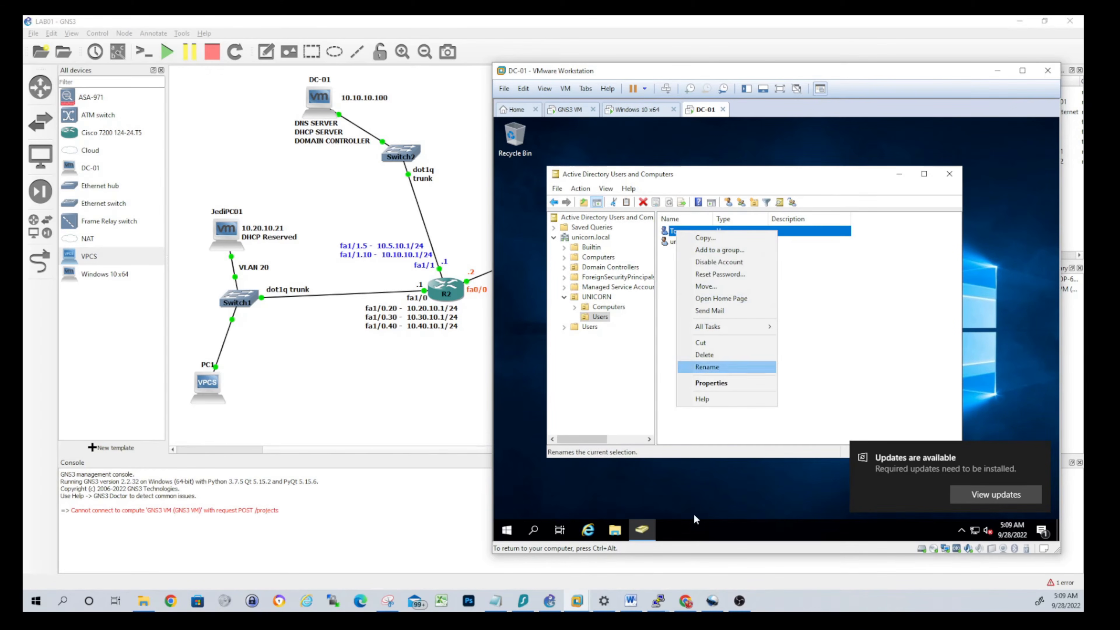
left_click(711, 383)
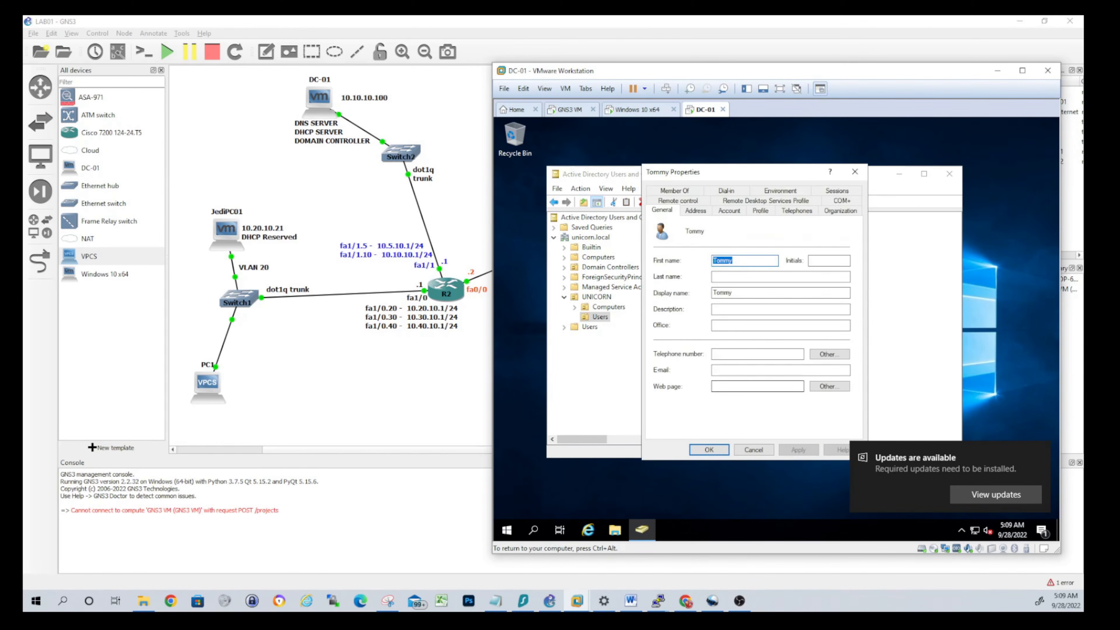
left_click(728, 211)
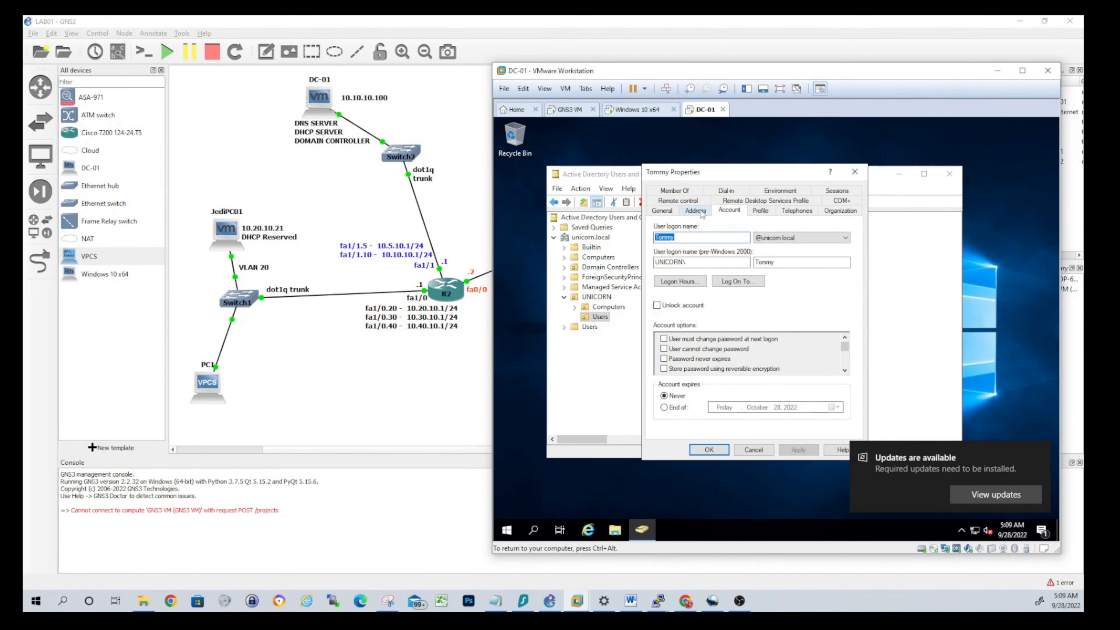
left_click(841, 211)
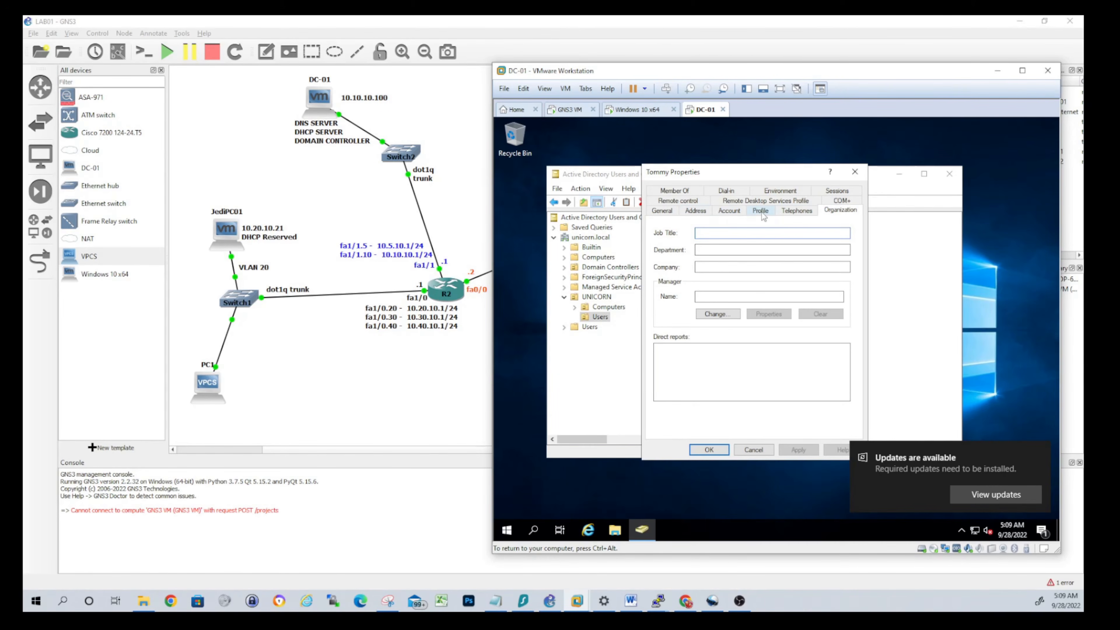
left_click(723, 210)
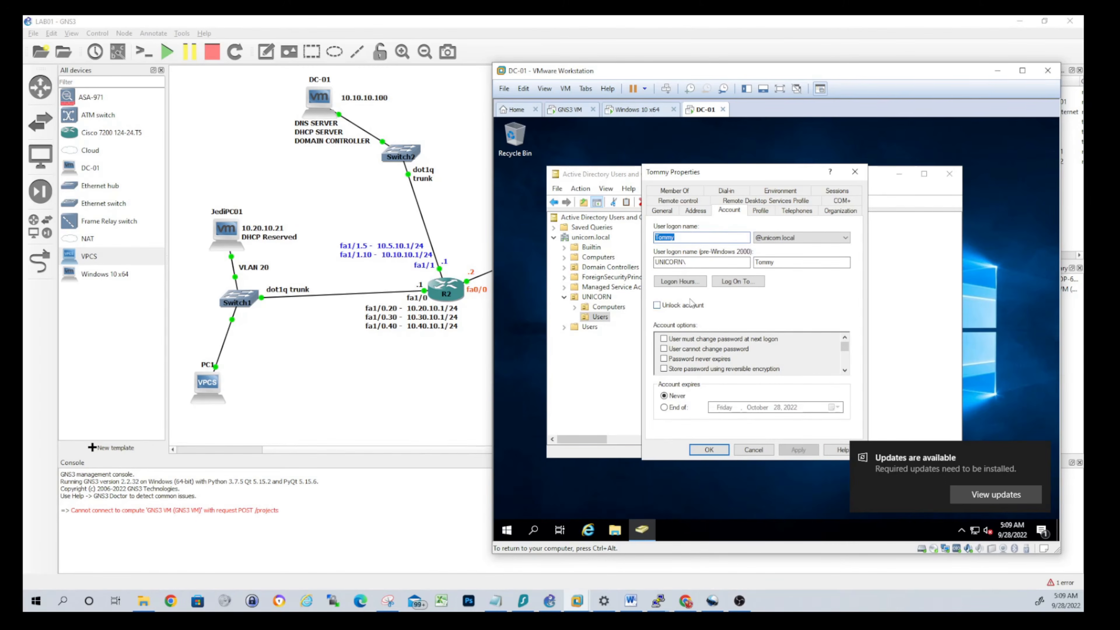
left_click(683, 282)
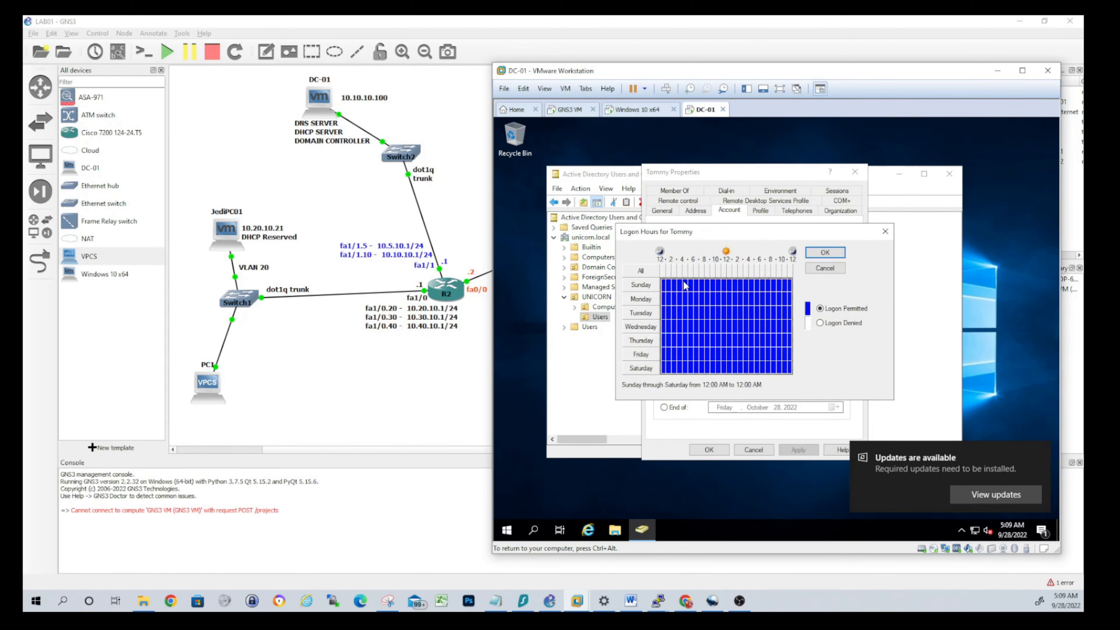
Close and reopen the new user's Properties, returning to the Logon Hours schedule
left_click(886, 231)
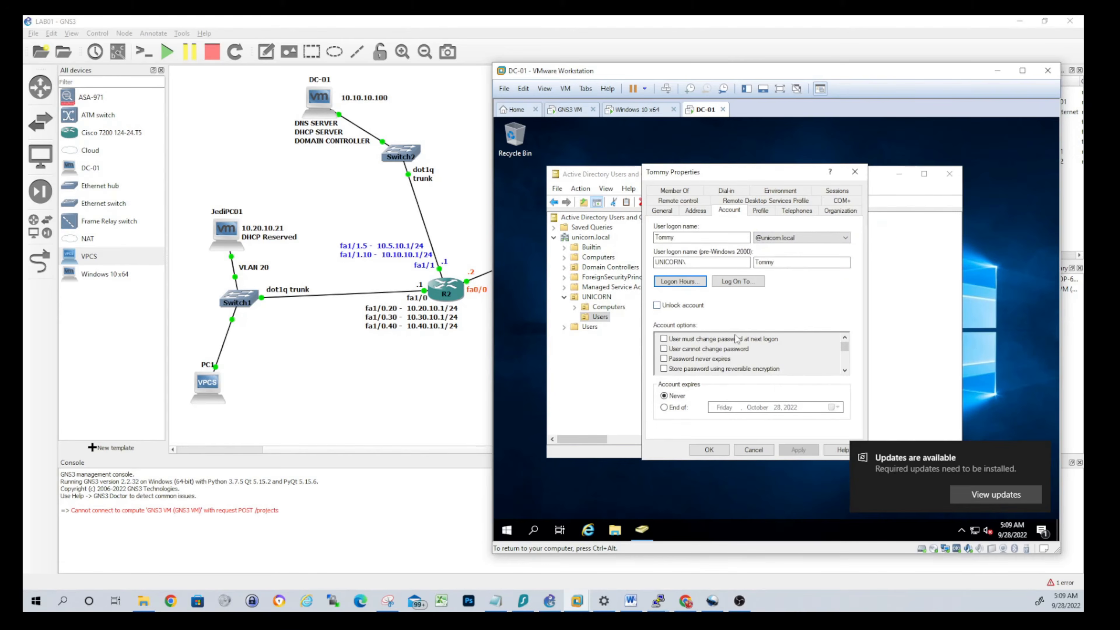
left_click(600, 317)
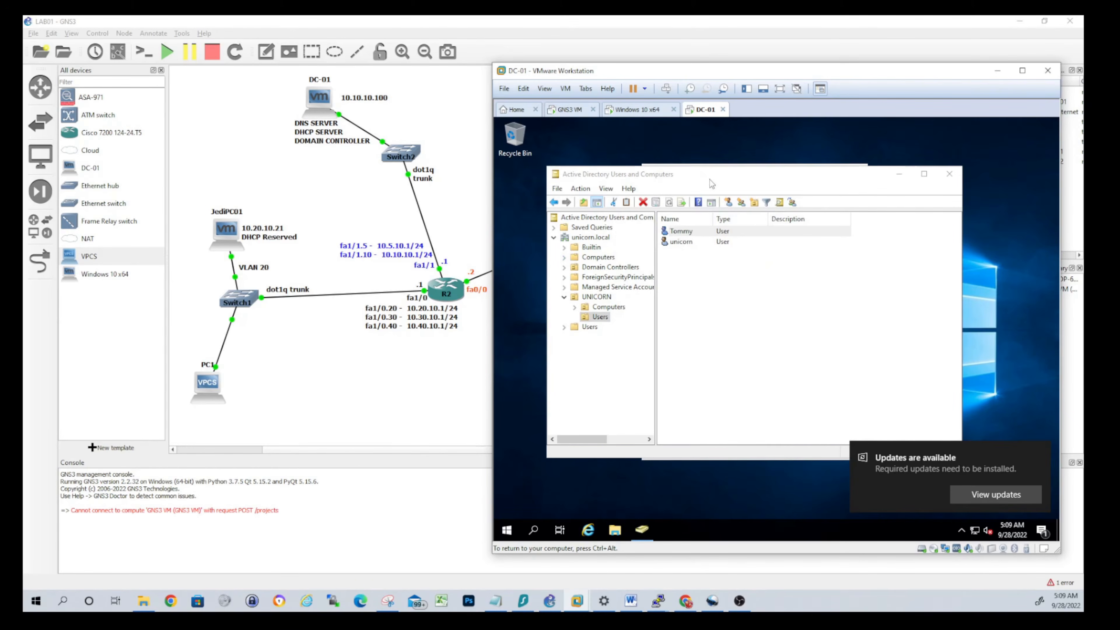
left_click_drag(710, 173, 713, 198)
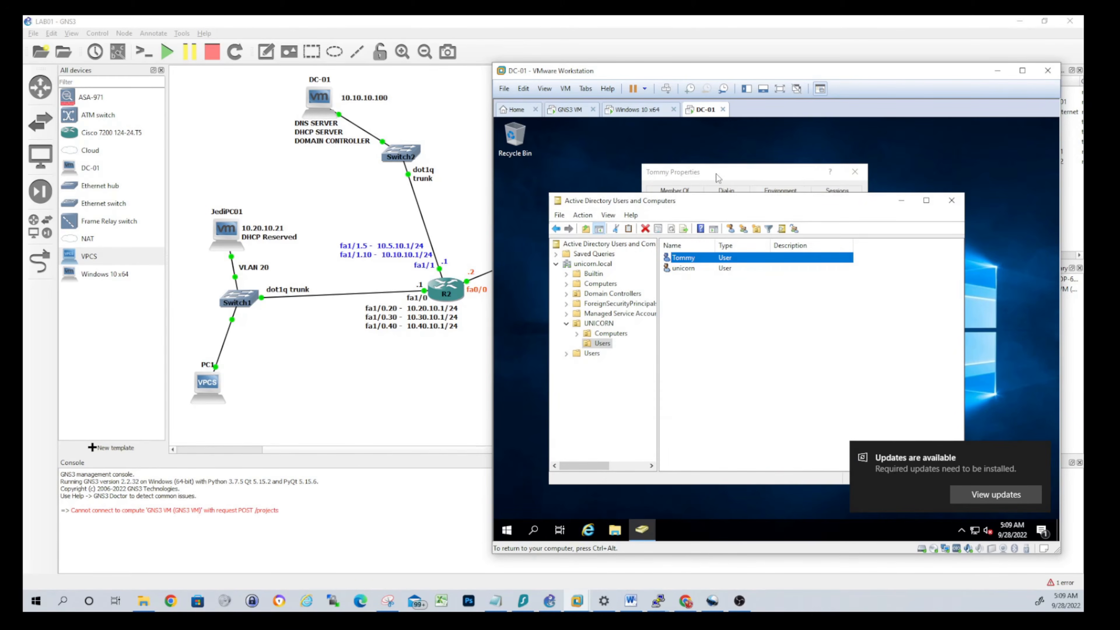
left_click(854, 171)
right_click(685, 258)
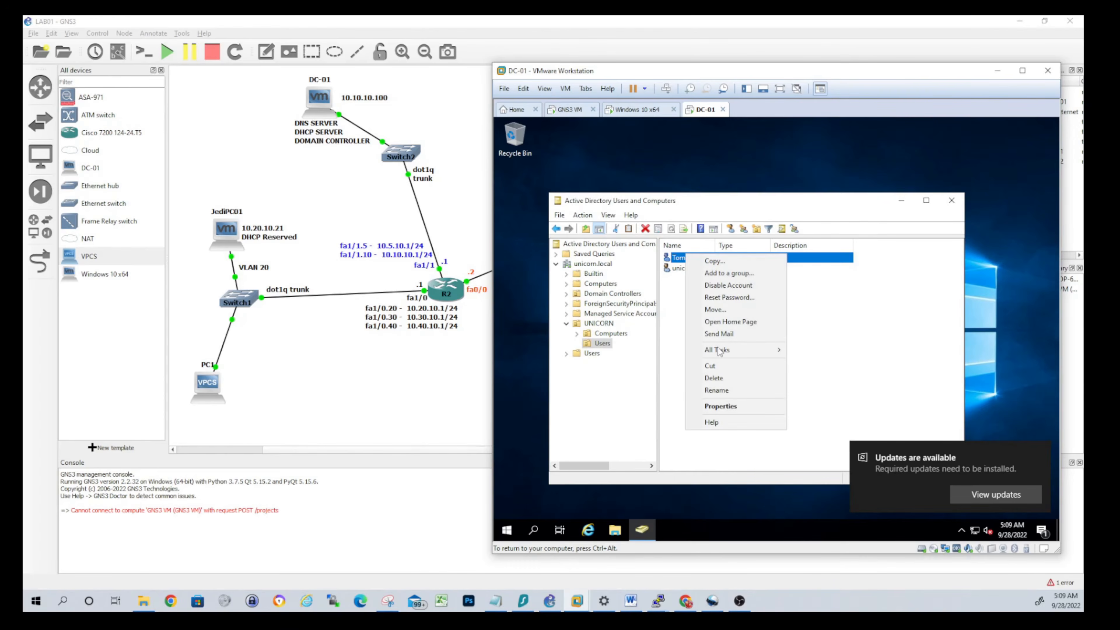
left_click(718, 409)
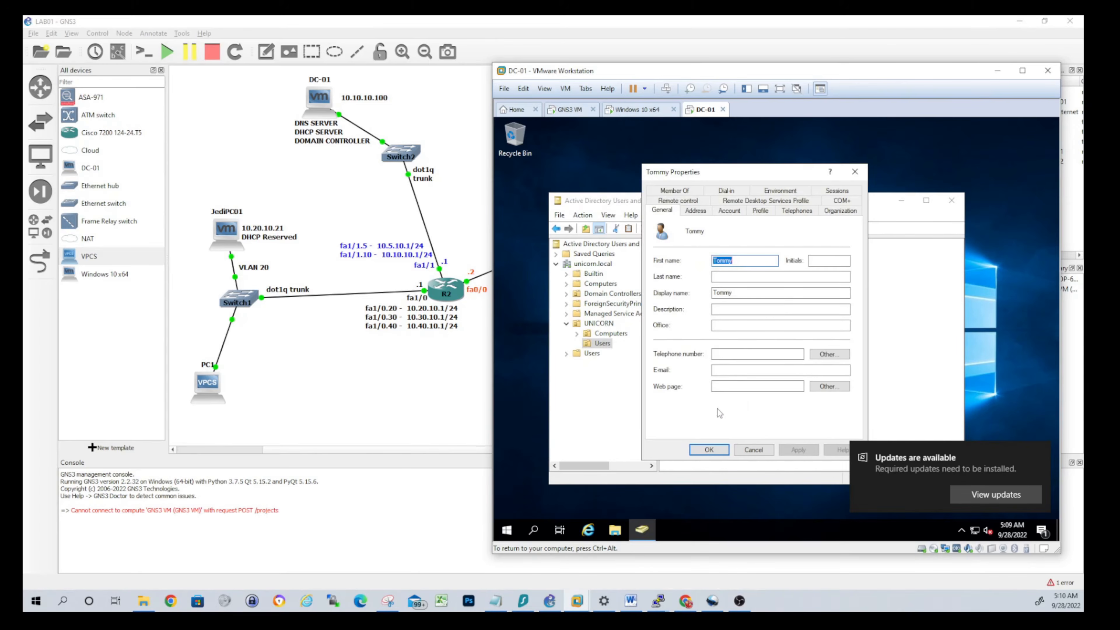
left_click(731, 211)
left_click(678, 282)
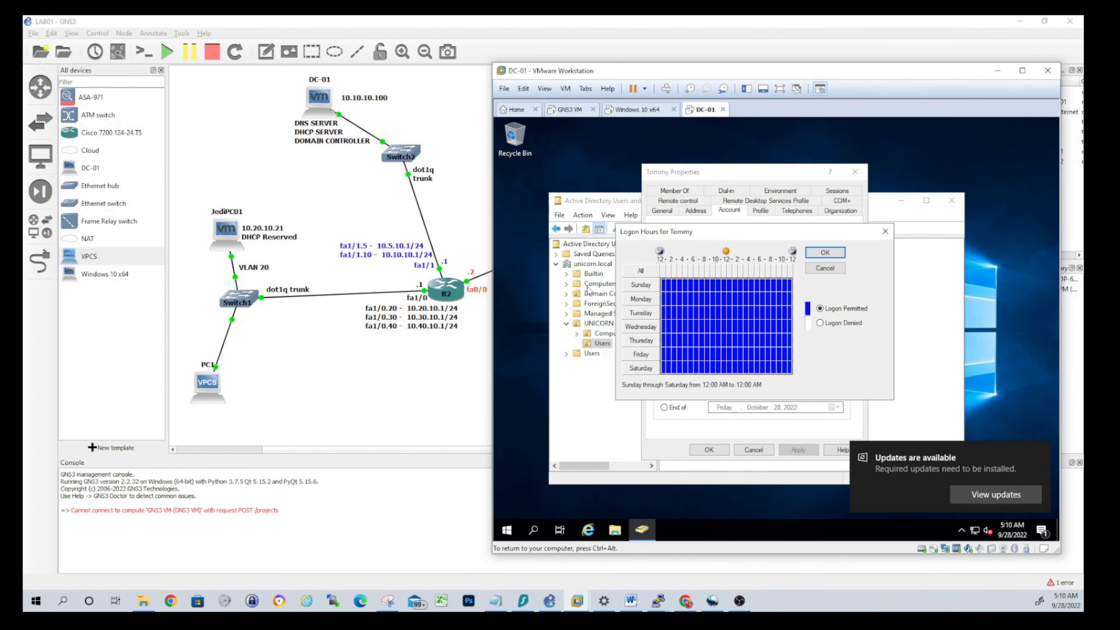
Deny all logon hours, permit only Monday–Friday 6 AM–5 PM, and apply
left_click(820, 323)
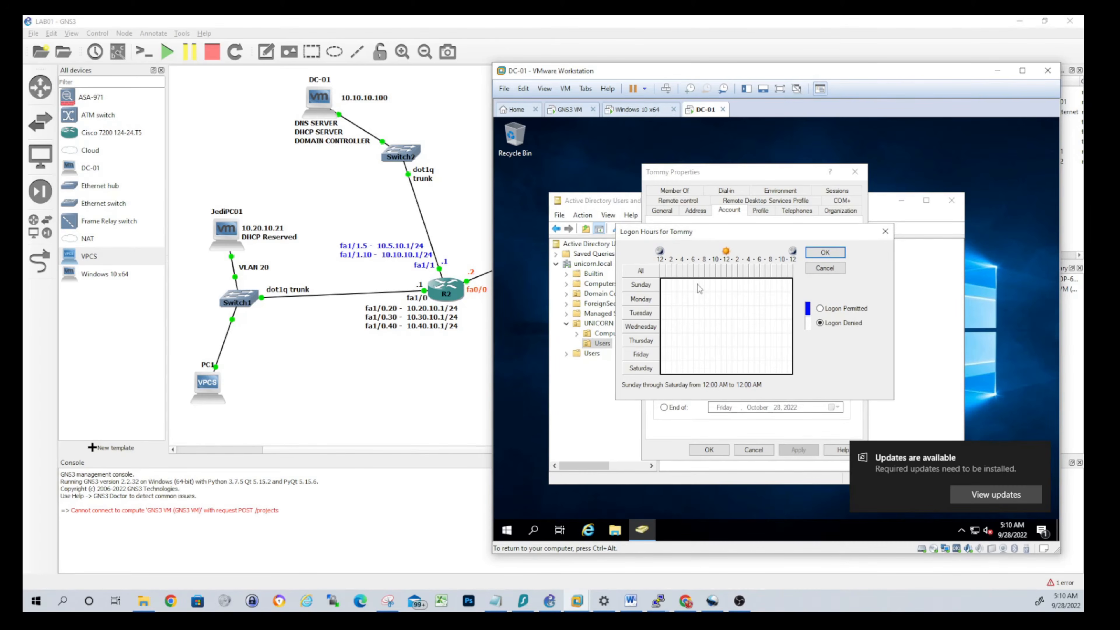
left_click(695, 298)
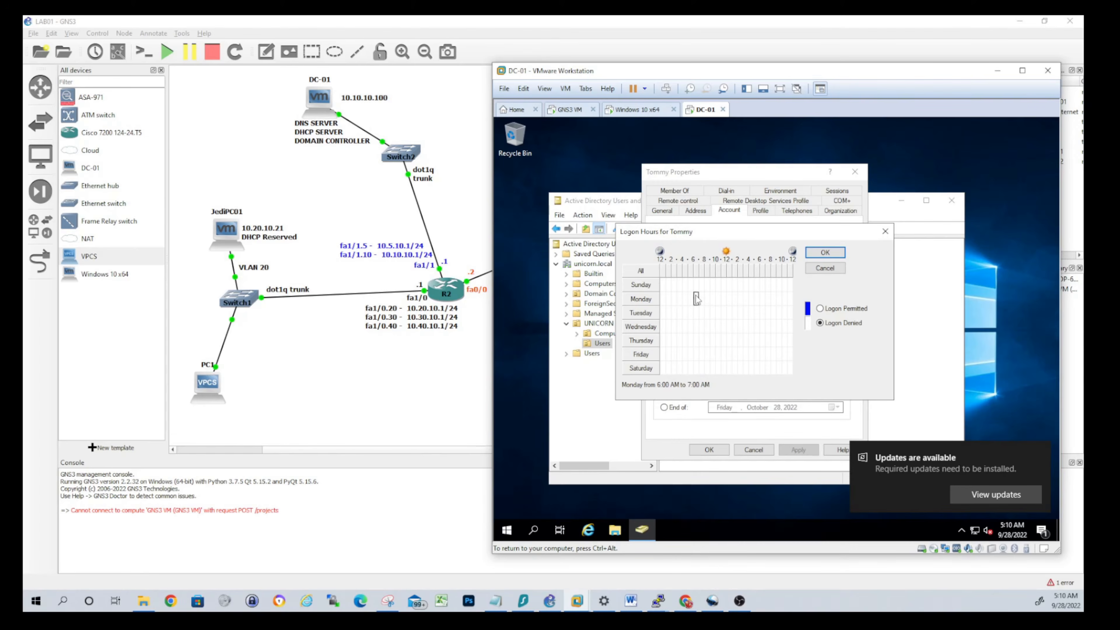
left_click_drag(696, 299, 754, 356)
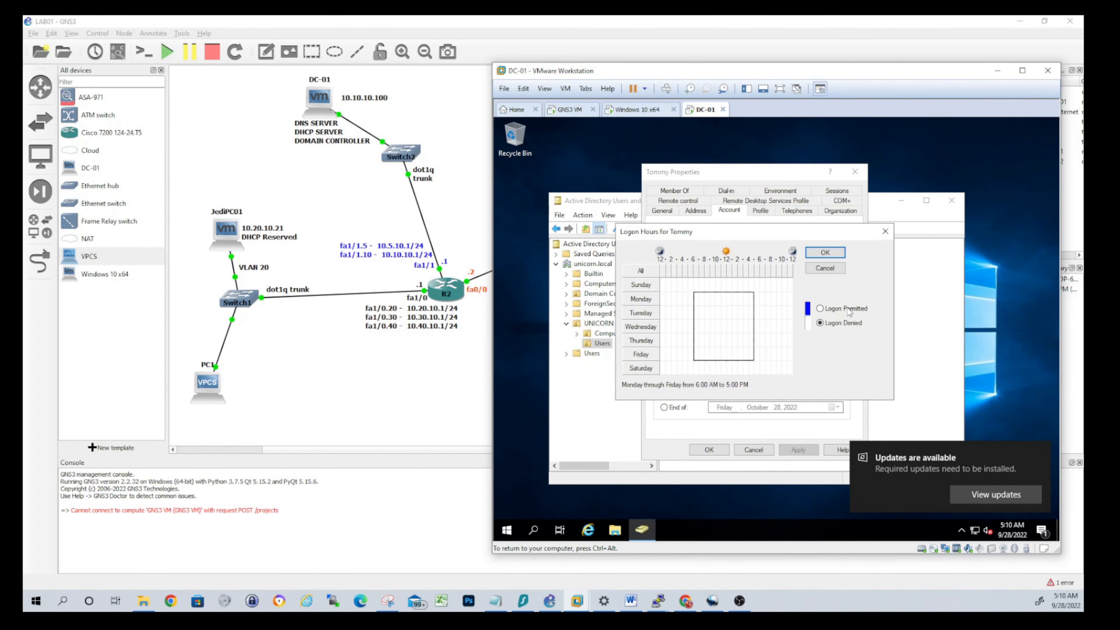
left_click(820, 308)
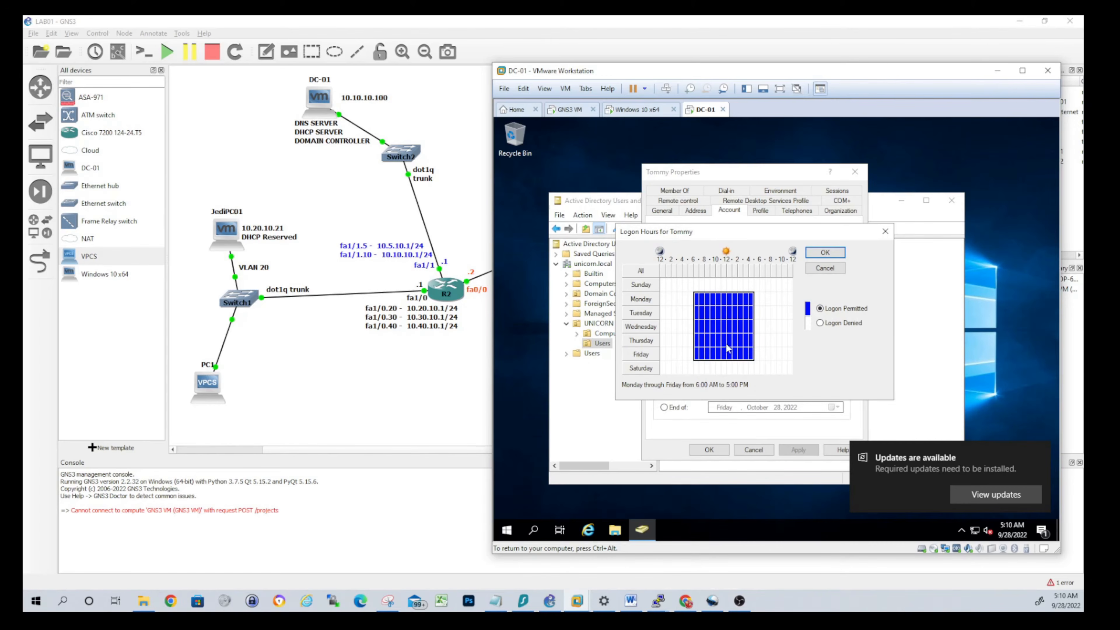
left_click(825, 253)
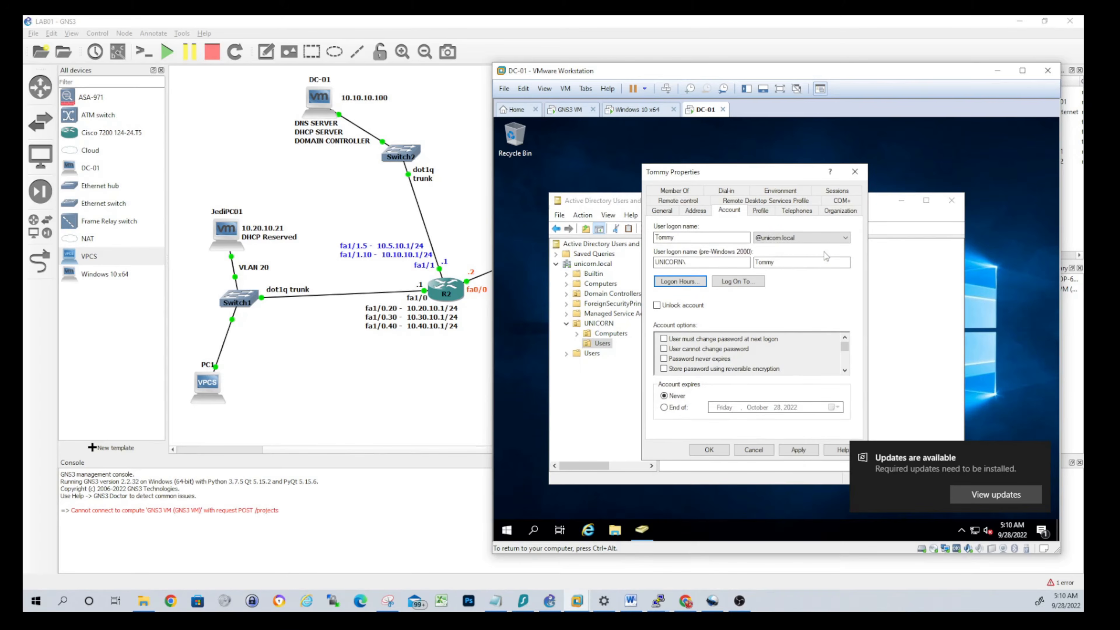
left_click(807, 450)
left_click(707, 450)
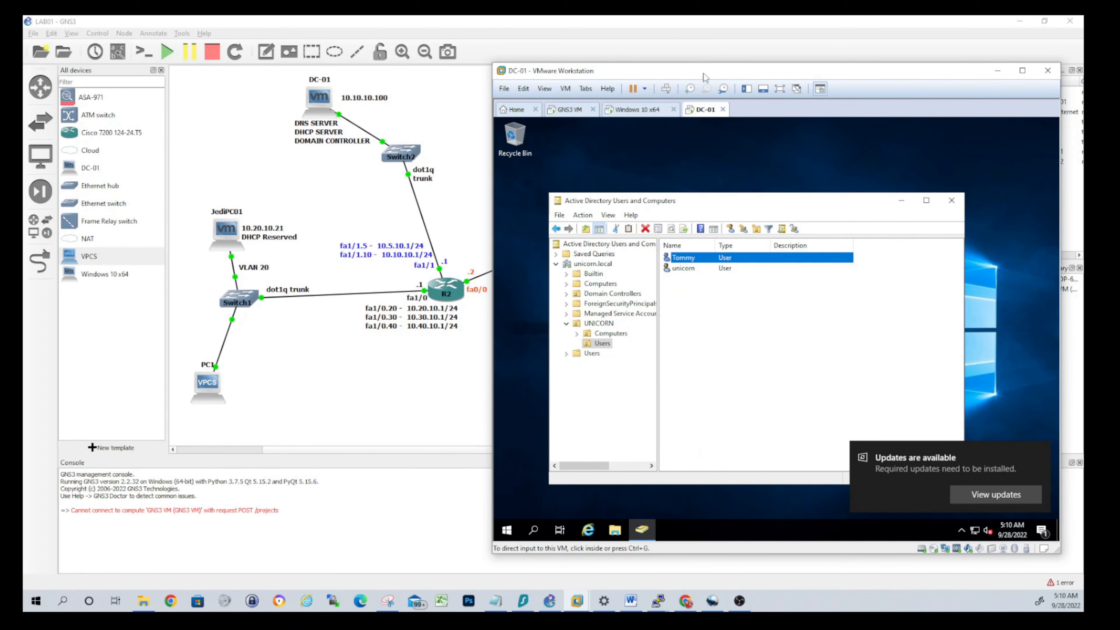
Dismiss the display-settings log-off prompt, close the FileZilla admin window, and sign out of Windows 10
left_click(644, 110)
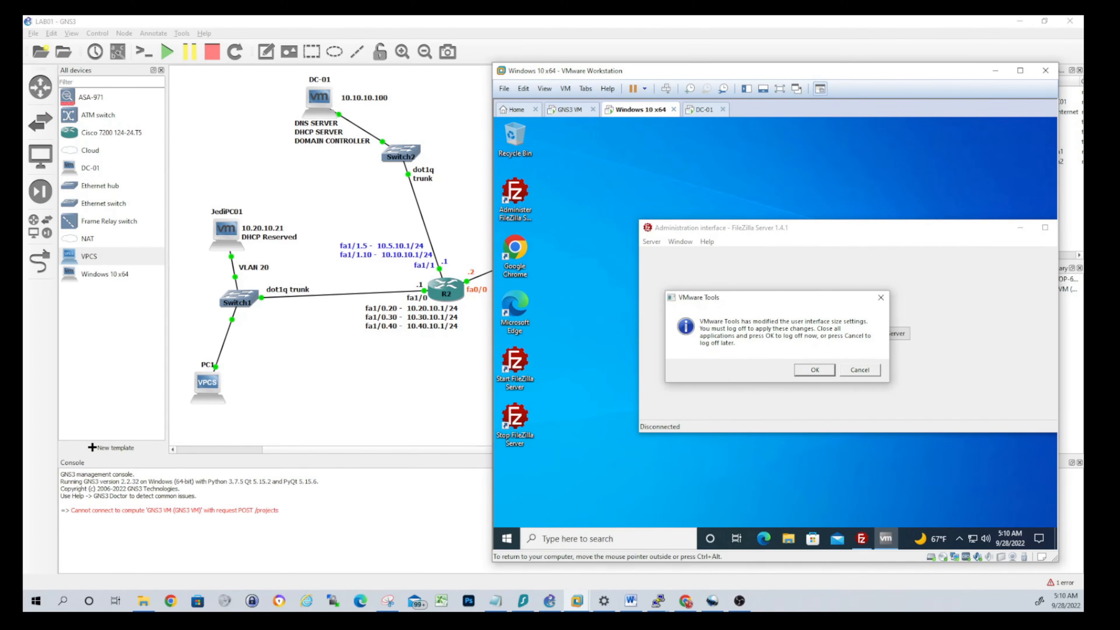
left_click(880, 297)
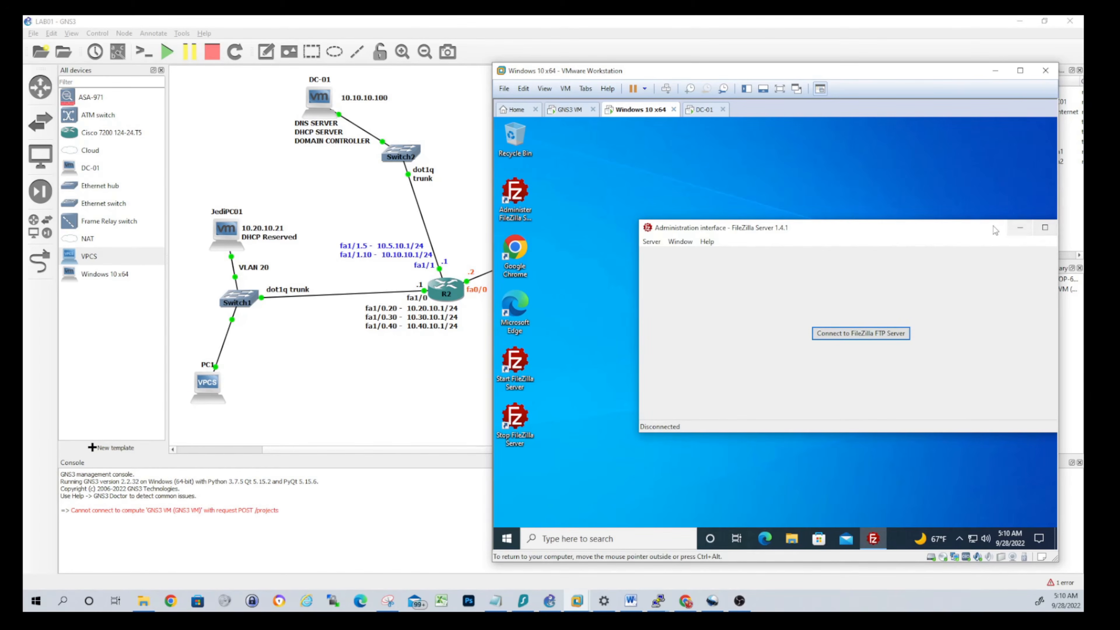
left_click_drag(987, 228, 875, 227)
left_click(965, 230)
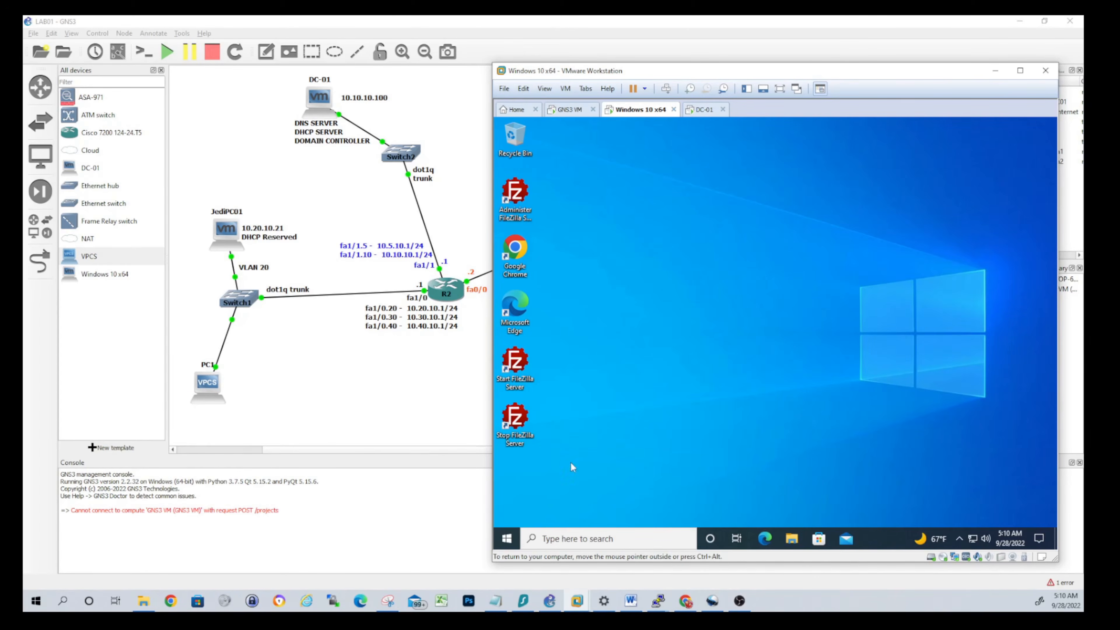
right_click(509, 543)
mouse_move(565, 512)
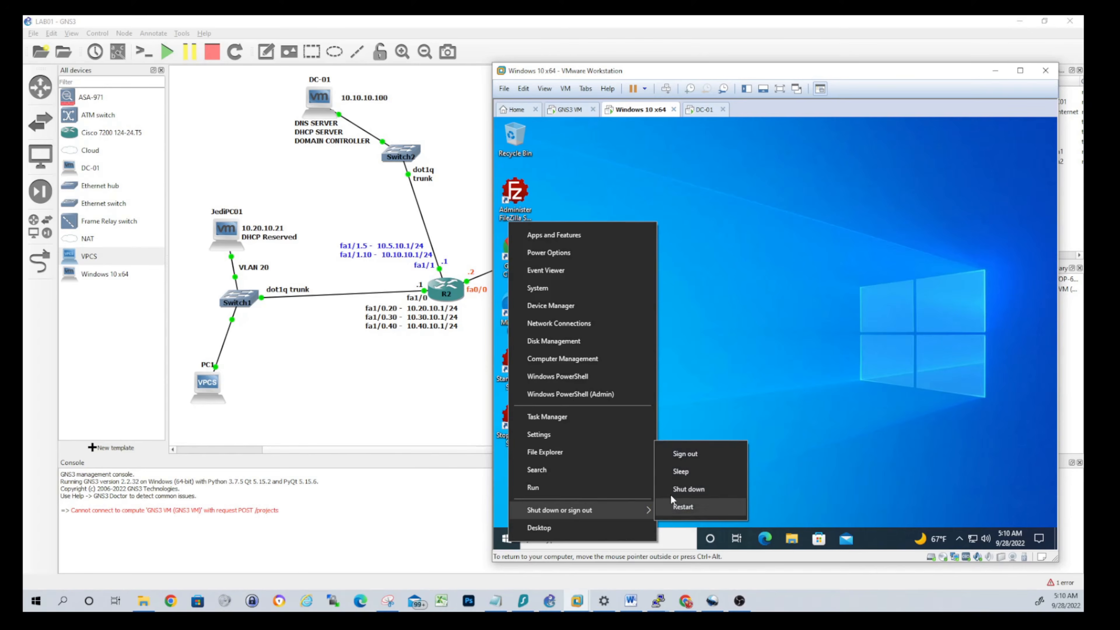
left_click(690, 454)
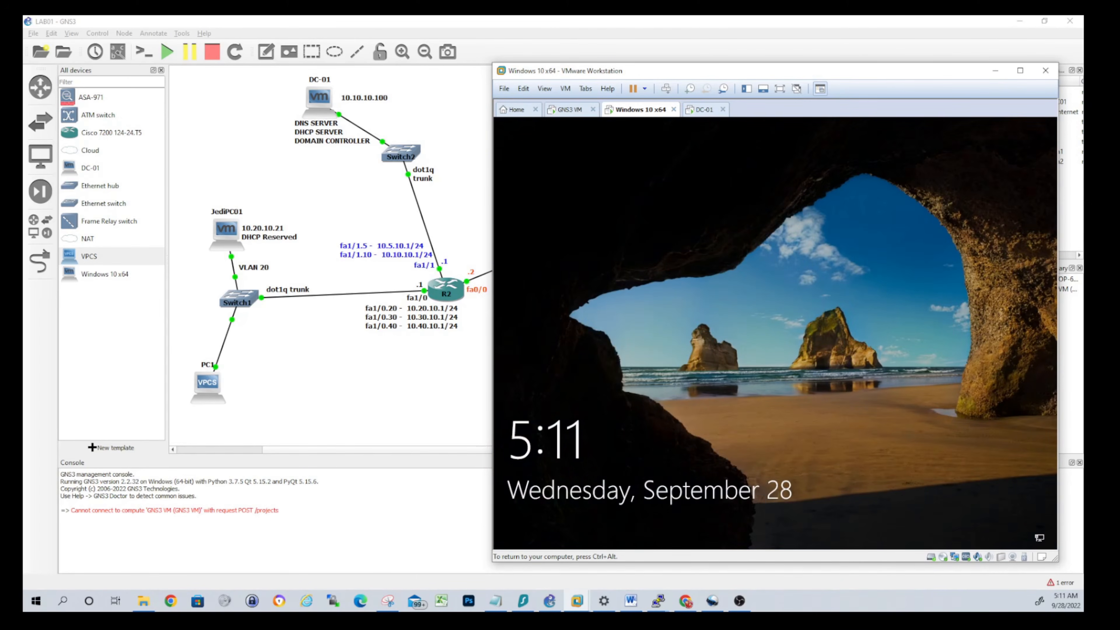
Attempt sign-in as the new domain user with their password and dismiss the time-restriction error
left_click(668, 354)
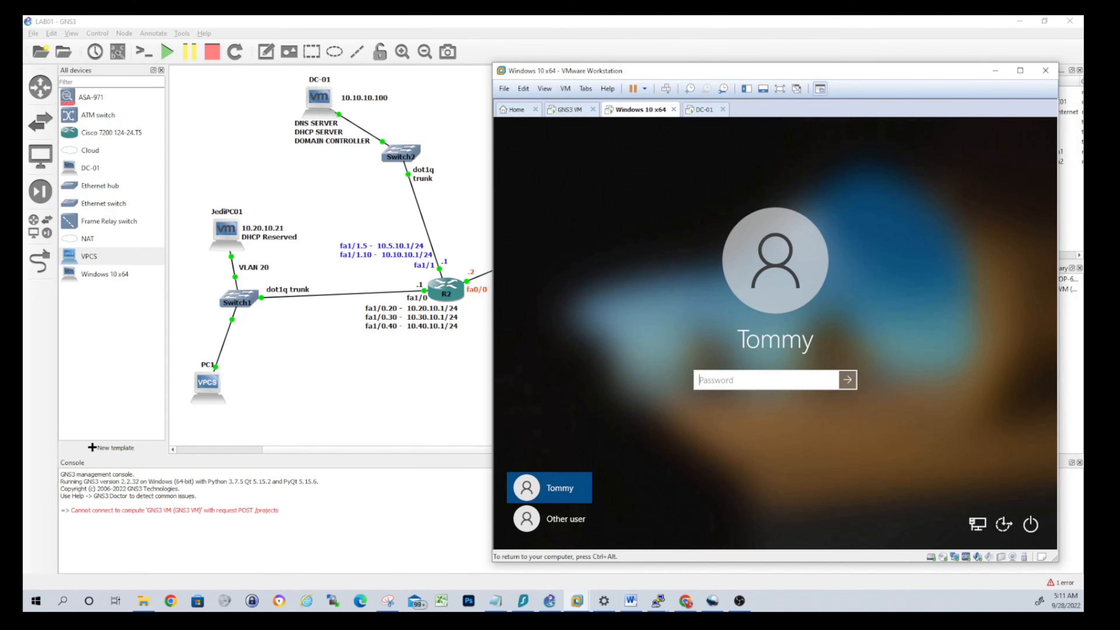
type("•••••••••••")
key("Return")
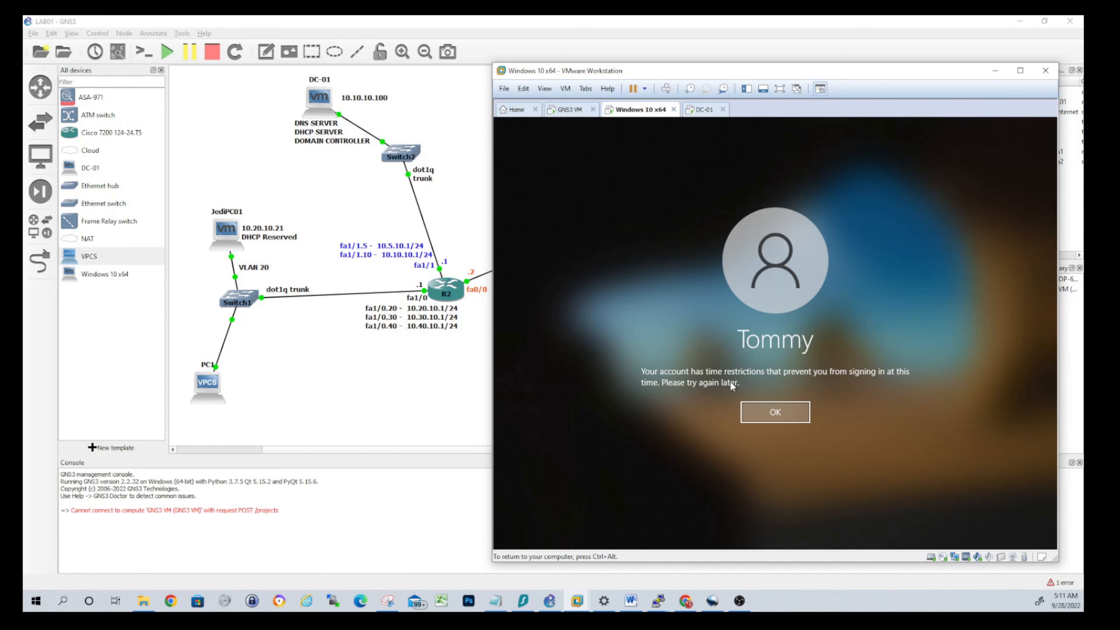
key("Return")
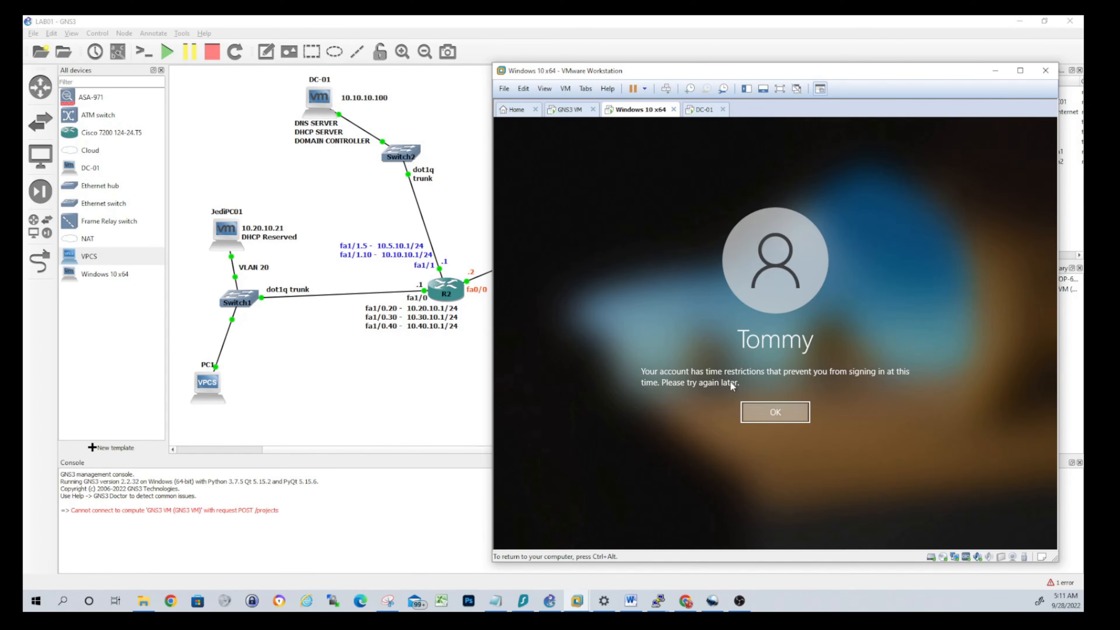
On DC-01, set the new user's Logon Hours to permitted for every hour of the week and save
left_click(701, 110)
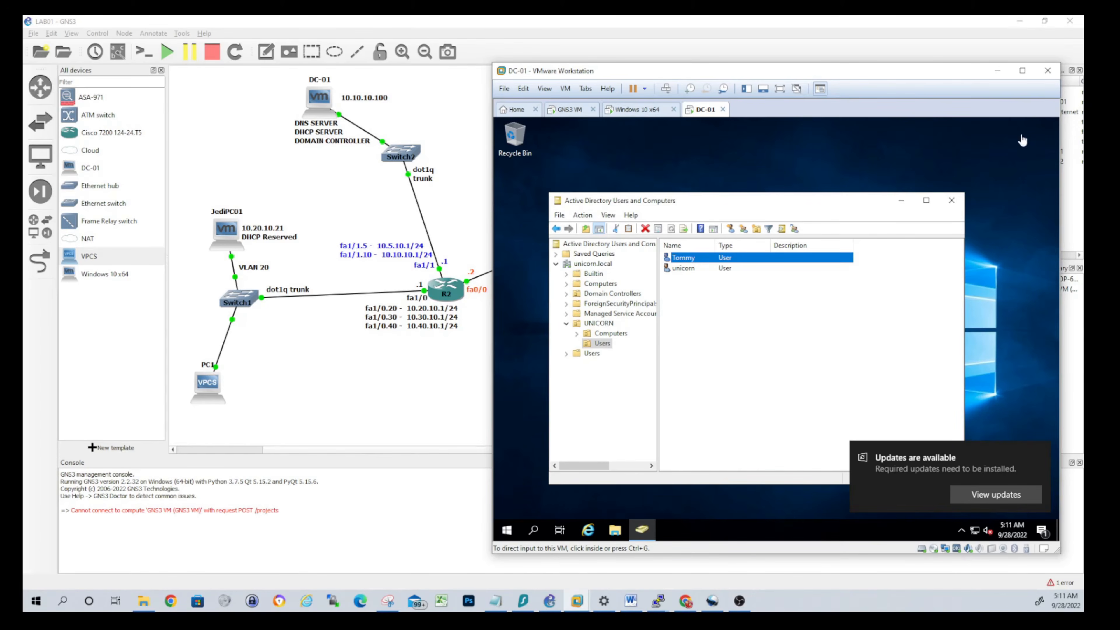
left_click(997, 71)
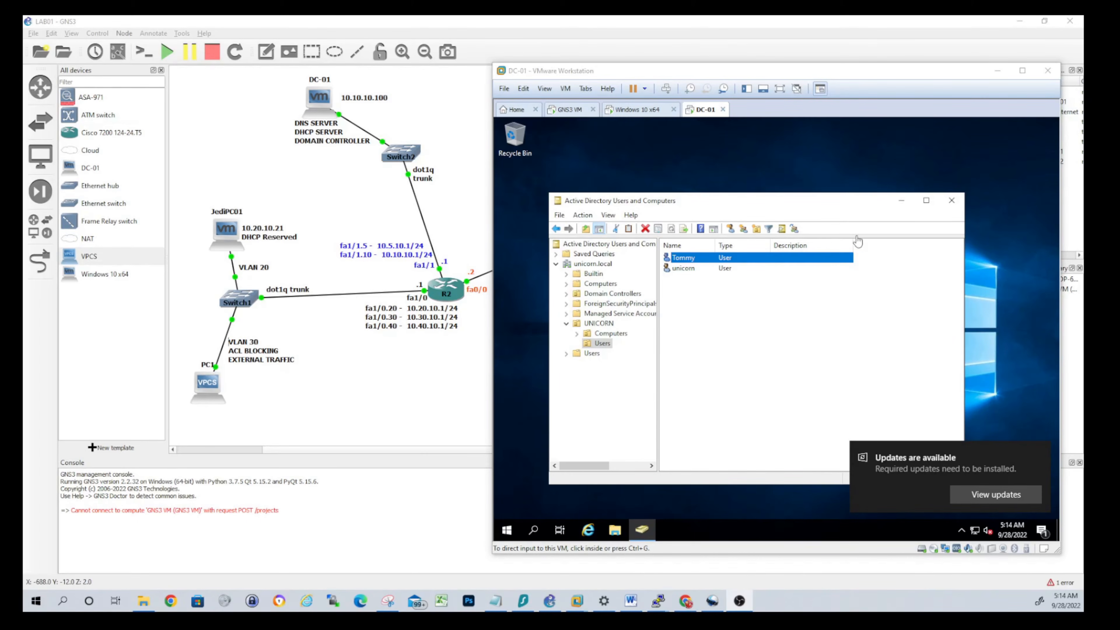
right_click(696, 259)
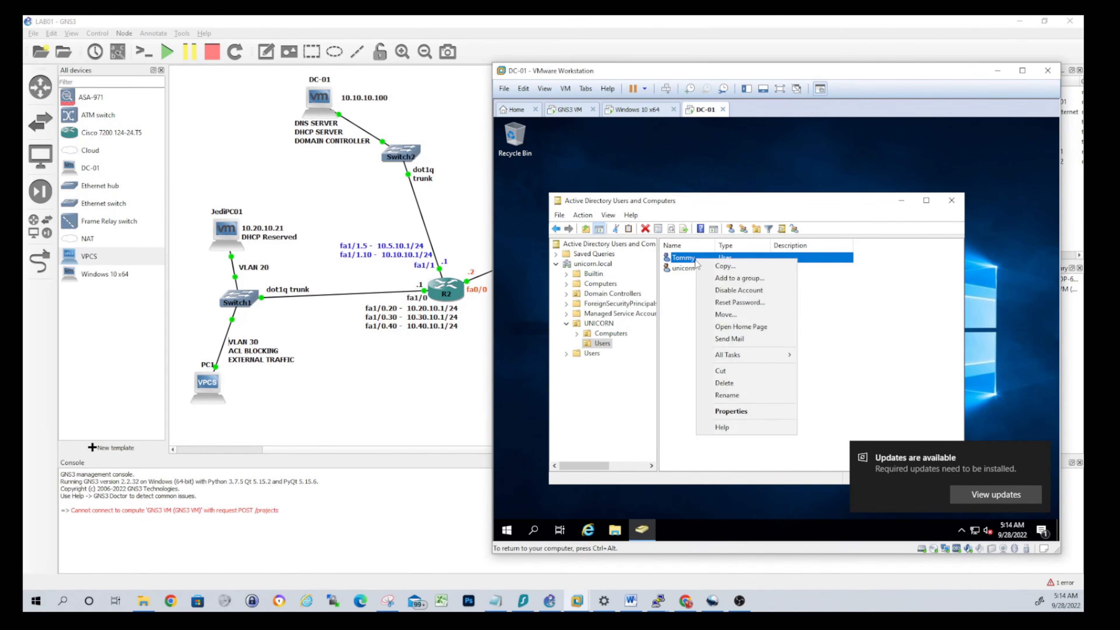
left_click(751, 411)
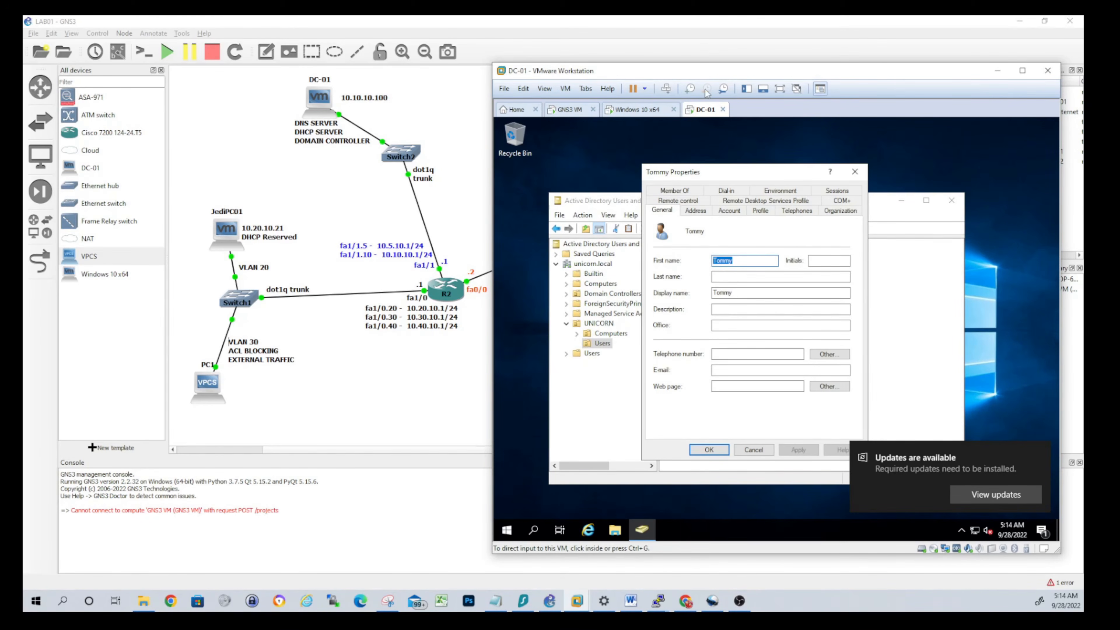
left_click(744, 211)
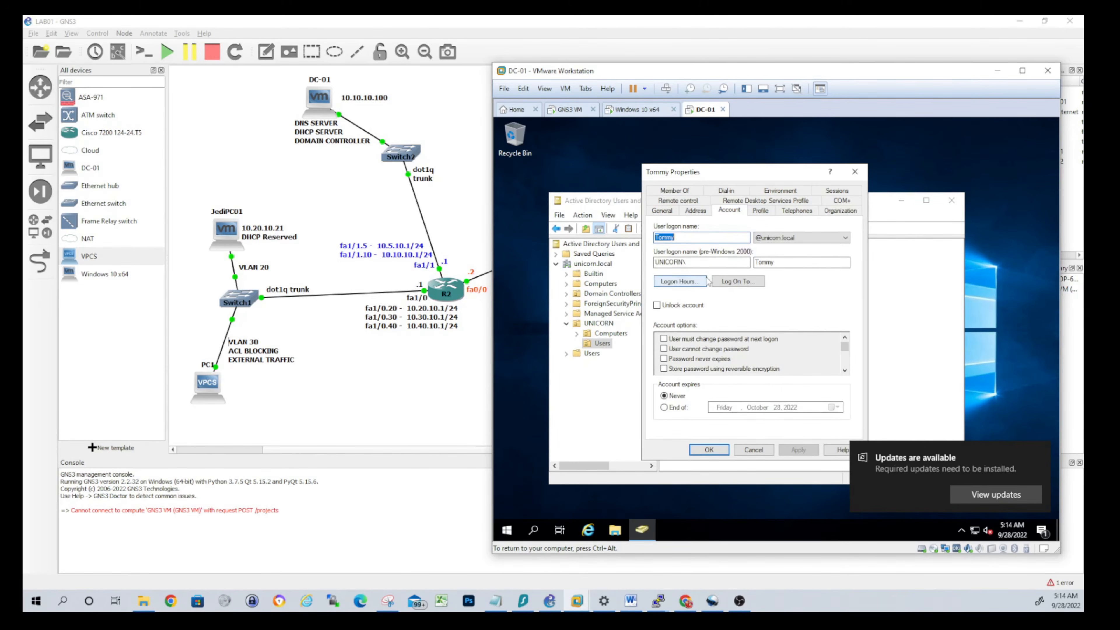
left_click(680, 281)
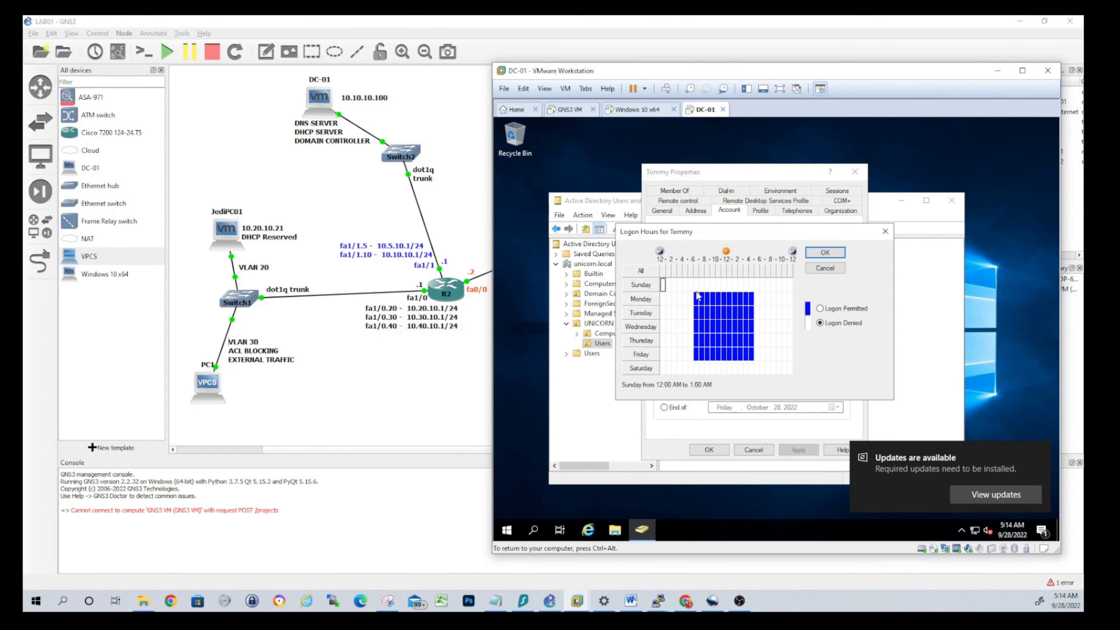
left_click_drag(663, 286, 793, 383)
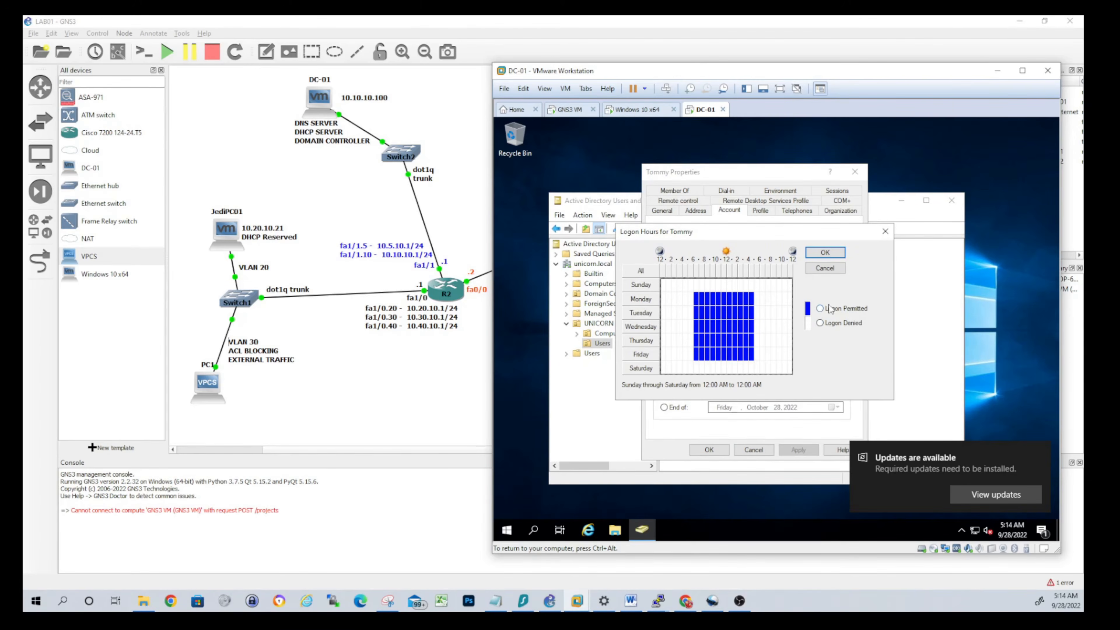
left_click(819, 309)
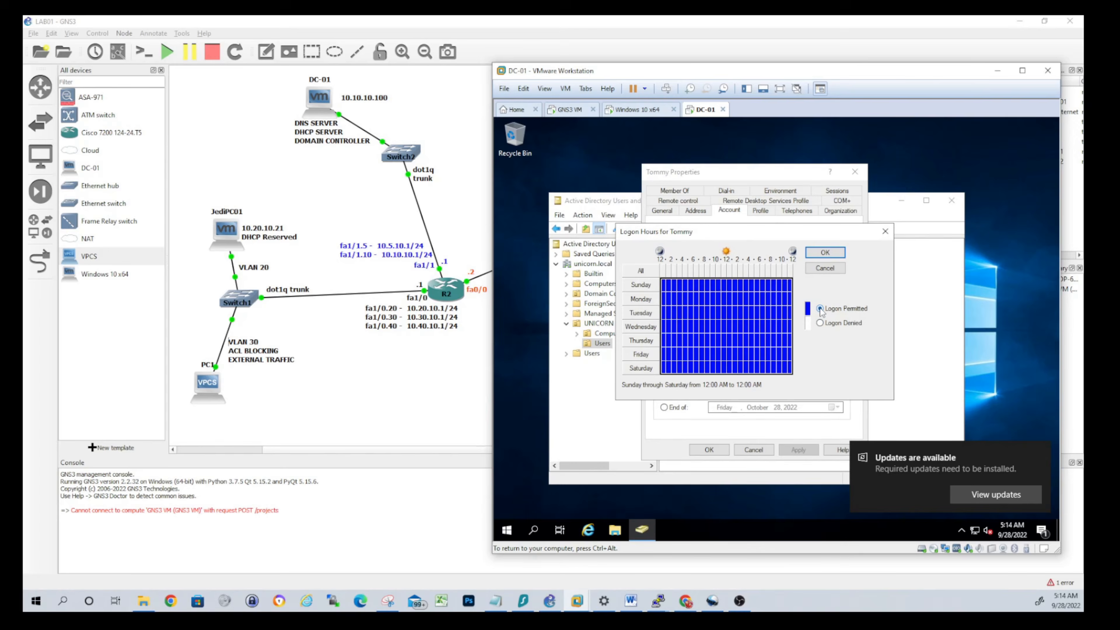
left_click(825, 253)
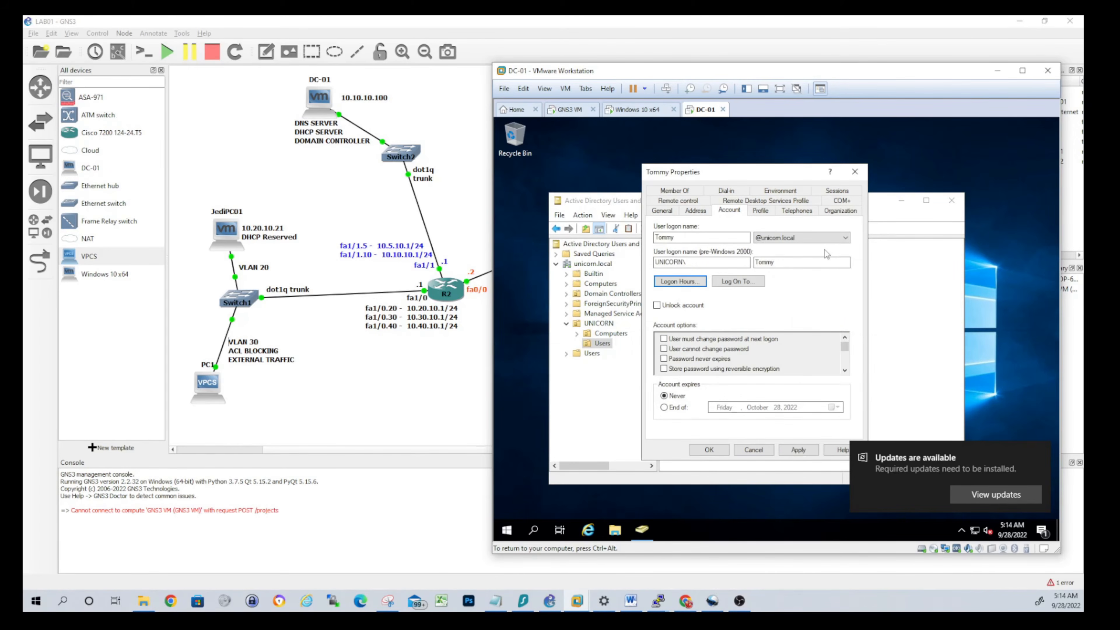
left_click(710, 450)
left_click(757, 396)
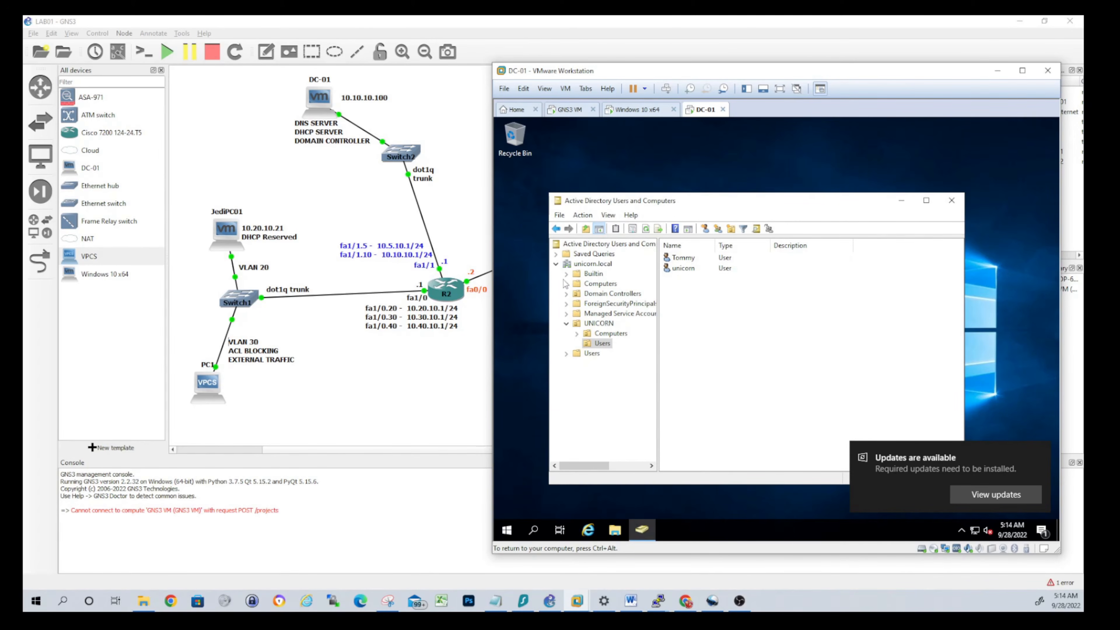
Close Active Directory Users and Computers and launch Group Policy Management via a 'group' search
left_click(951, 201)
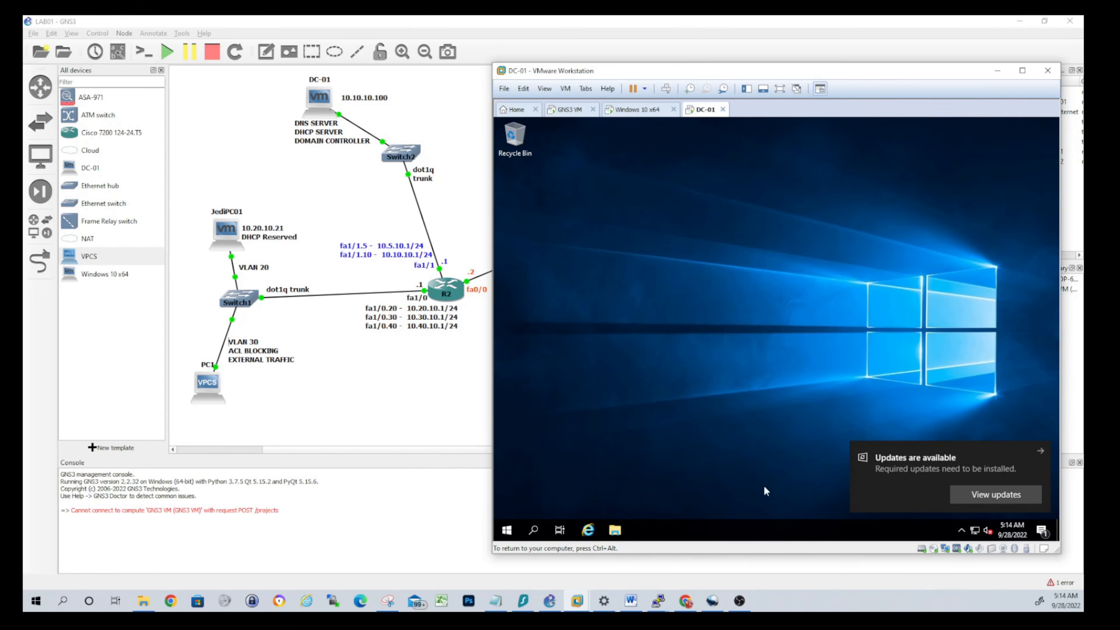
left_click(507, 529)
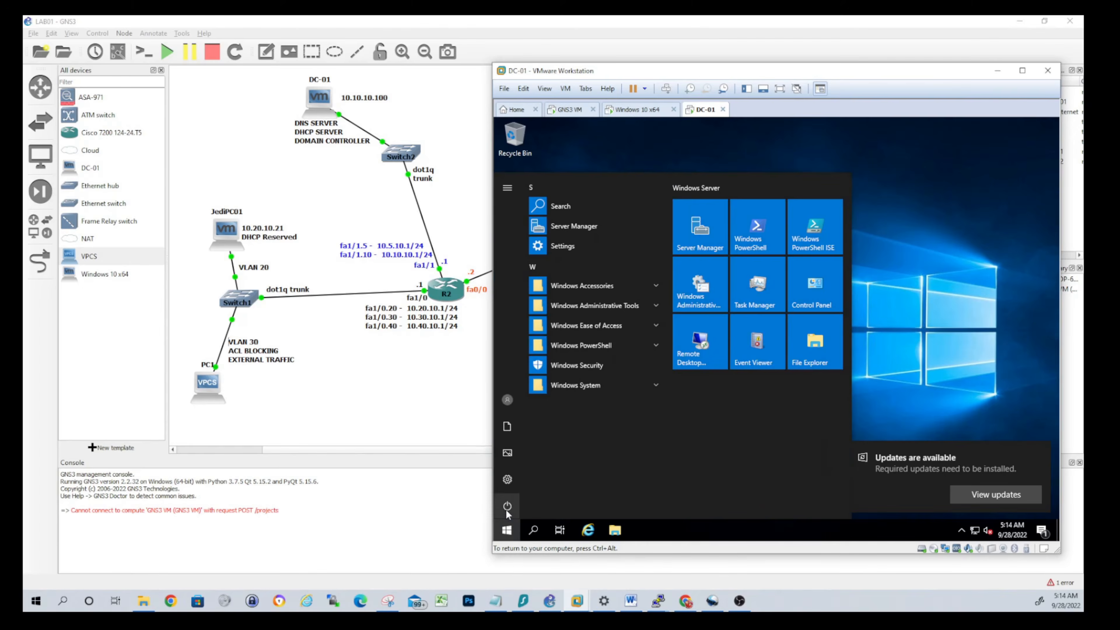
type("group")
key("Return")
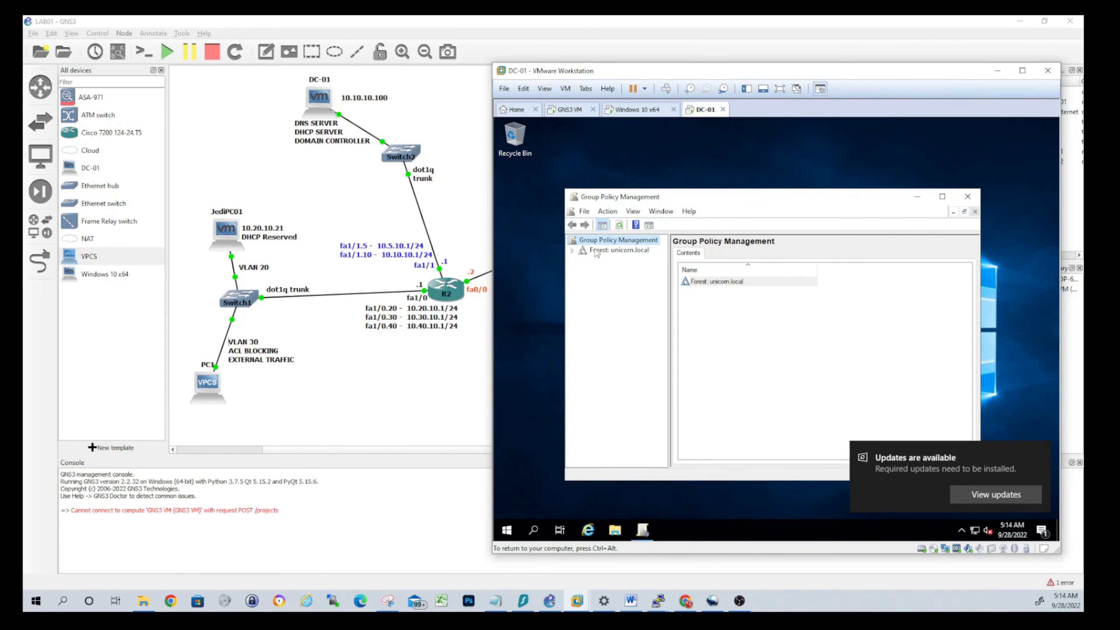
Expand Forest > Domains > unicorn.local > UNICORN and select the Users OU
left_click(572, 250)
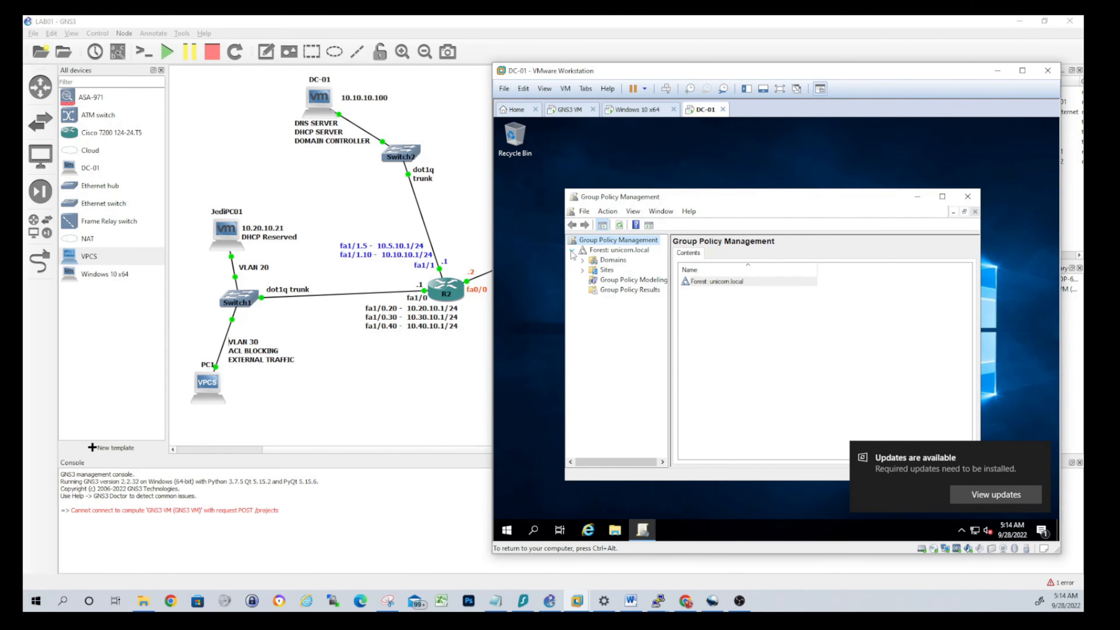
left_click(583, 261)
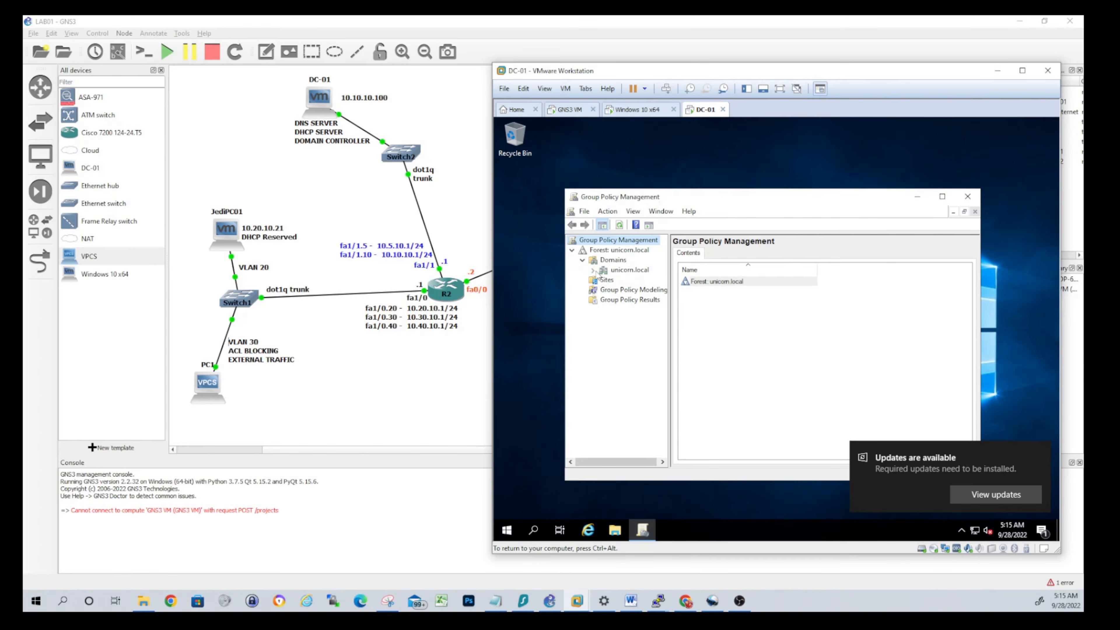
left_click(592, 270)
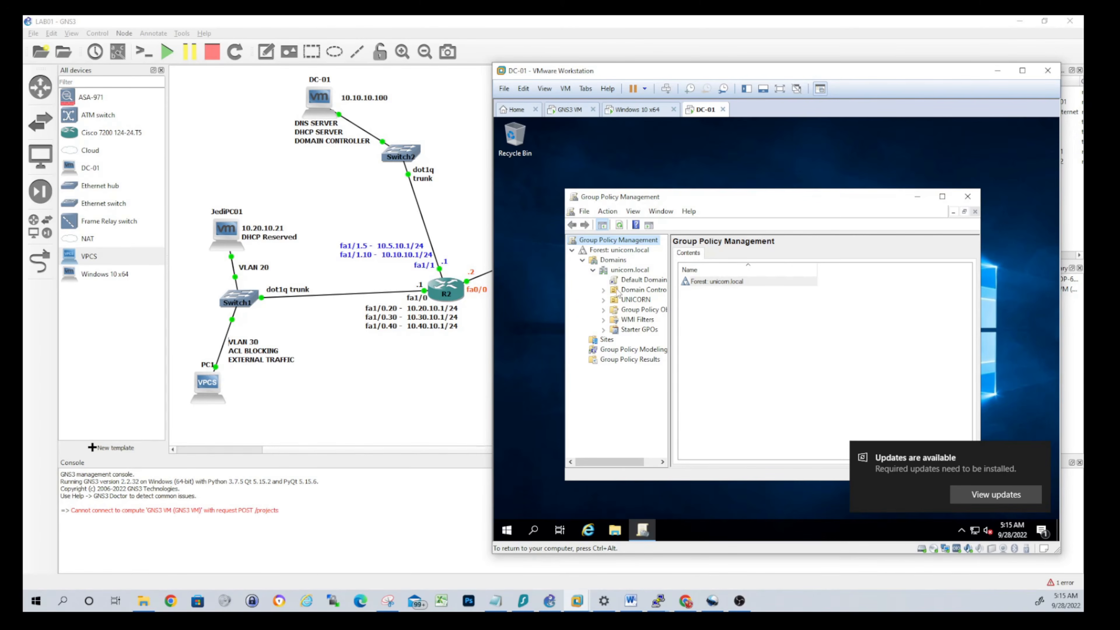
left_click(625, 272)
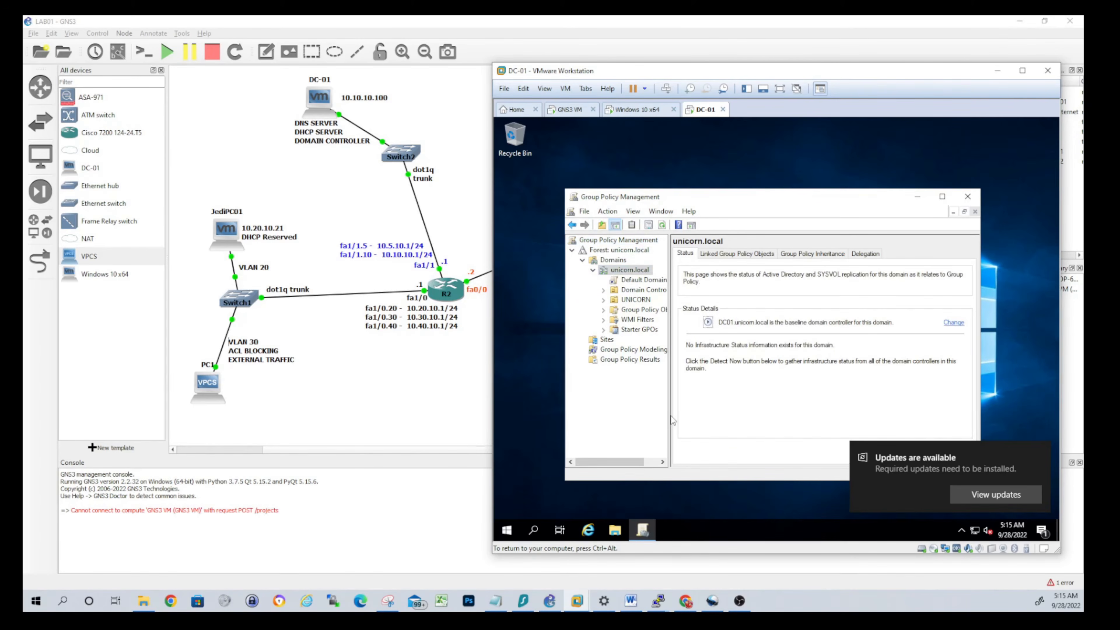
left_click_drag(713, 415, 743, 414)
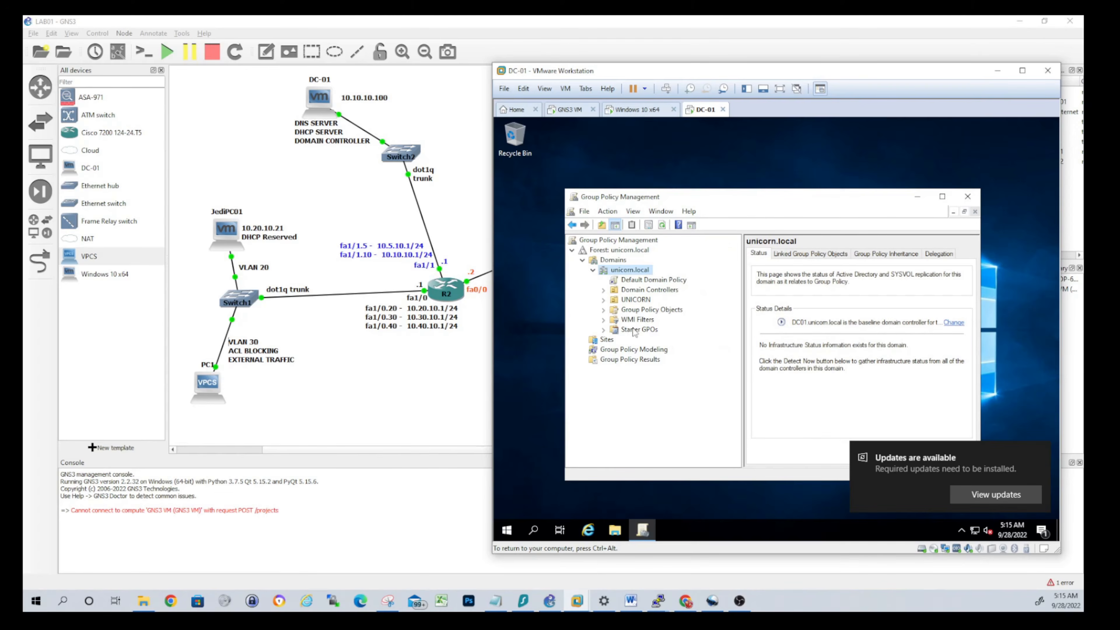
left_click(603, 300)
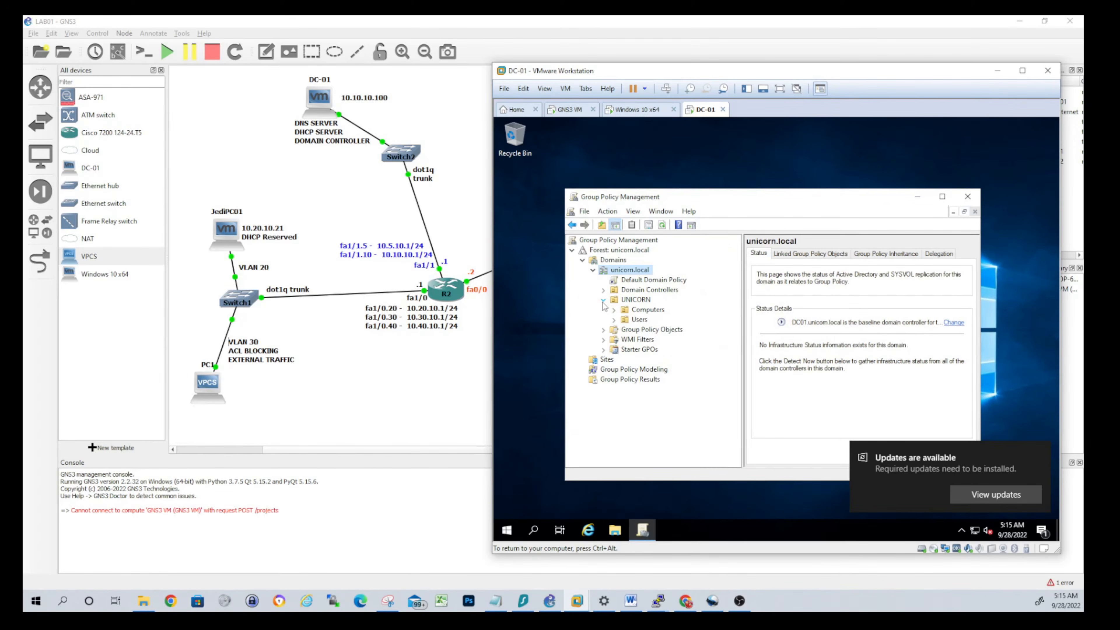
left_click(626, 322)
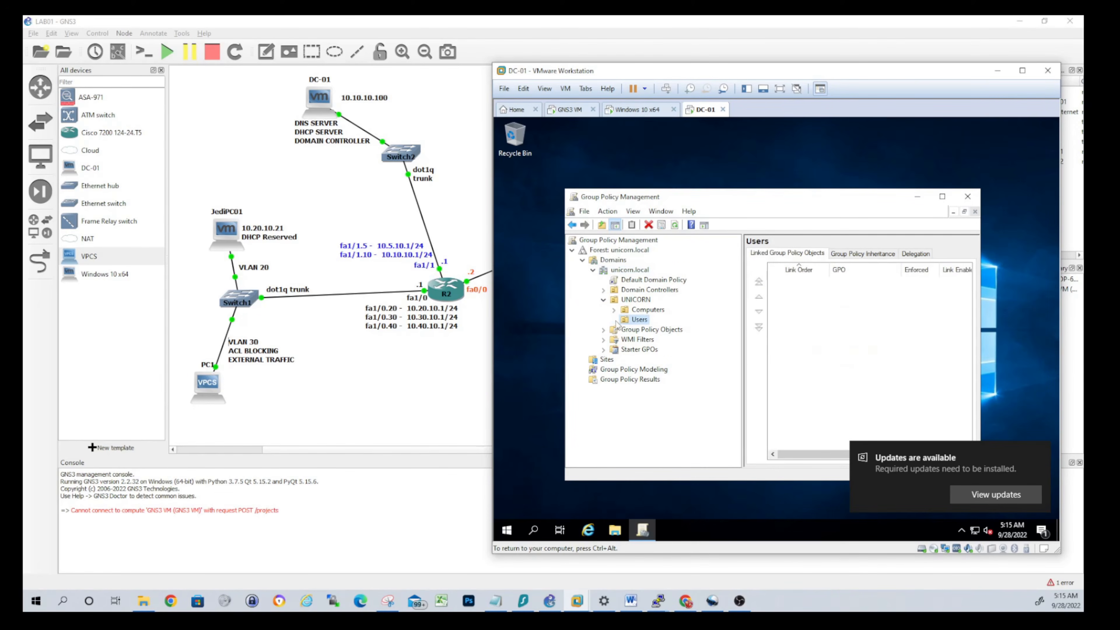
Create a GPO named User-BlockPowerShell linked to the Users OU and dismiss the link warning
right_click(628, 321)
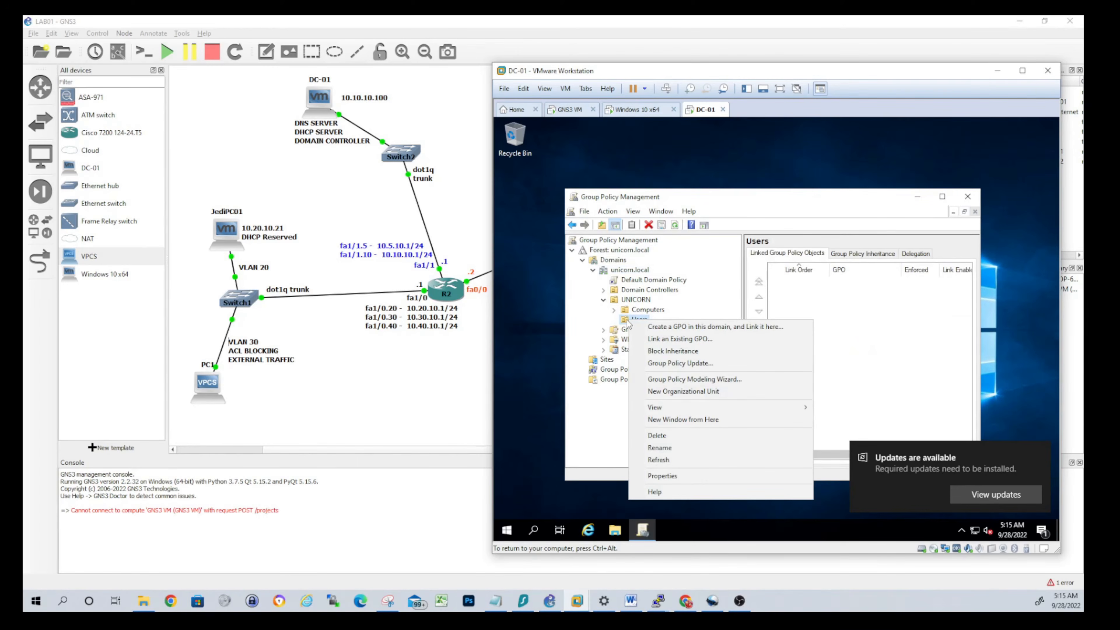
left_click(694, 328)
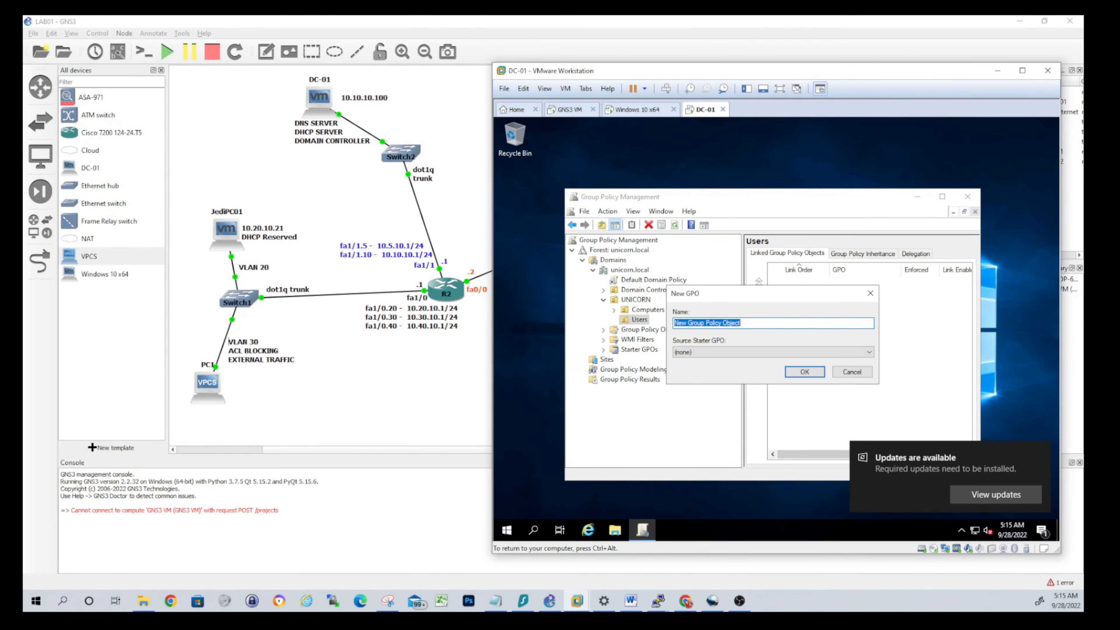
type("User-BlockPowerShell")
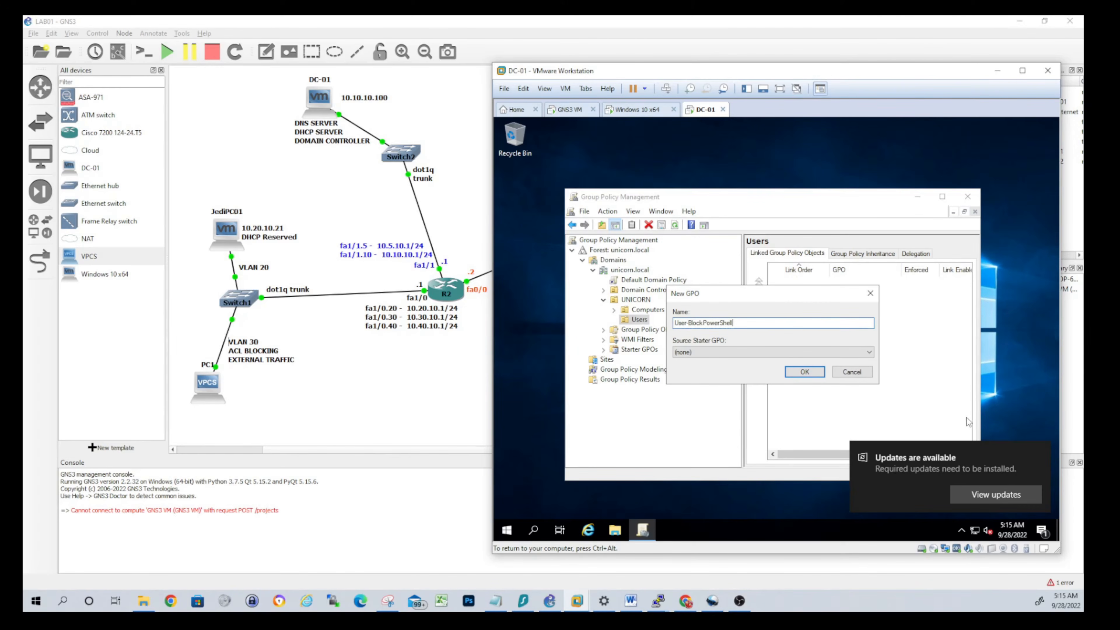
left_click(813, 377)
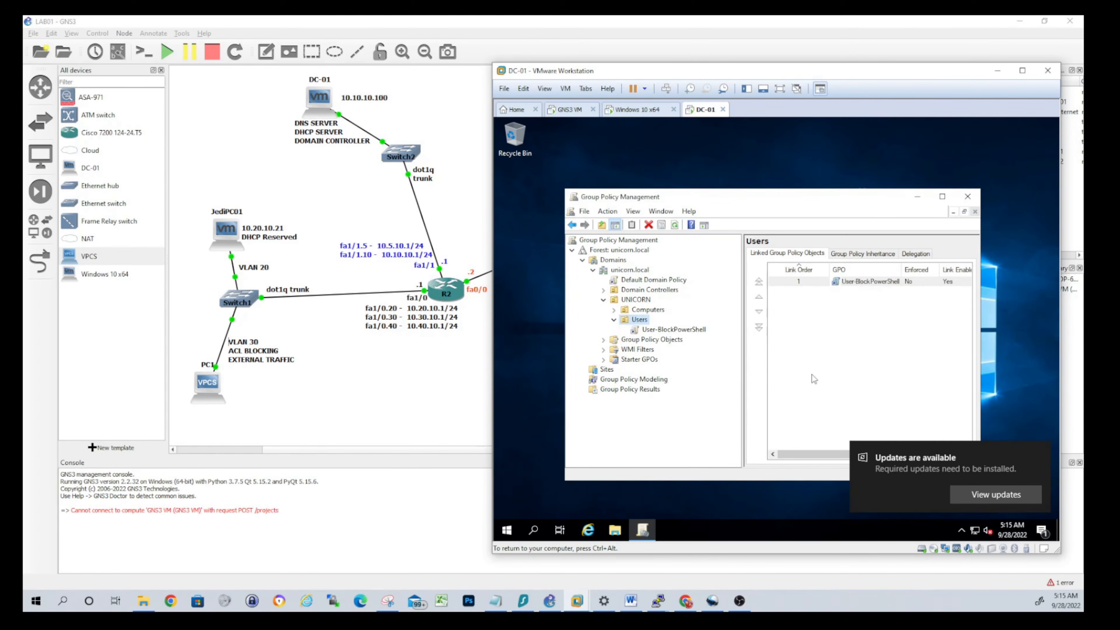
left_click(672, 330)
left_click(852, 363)
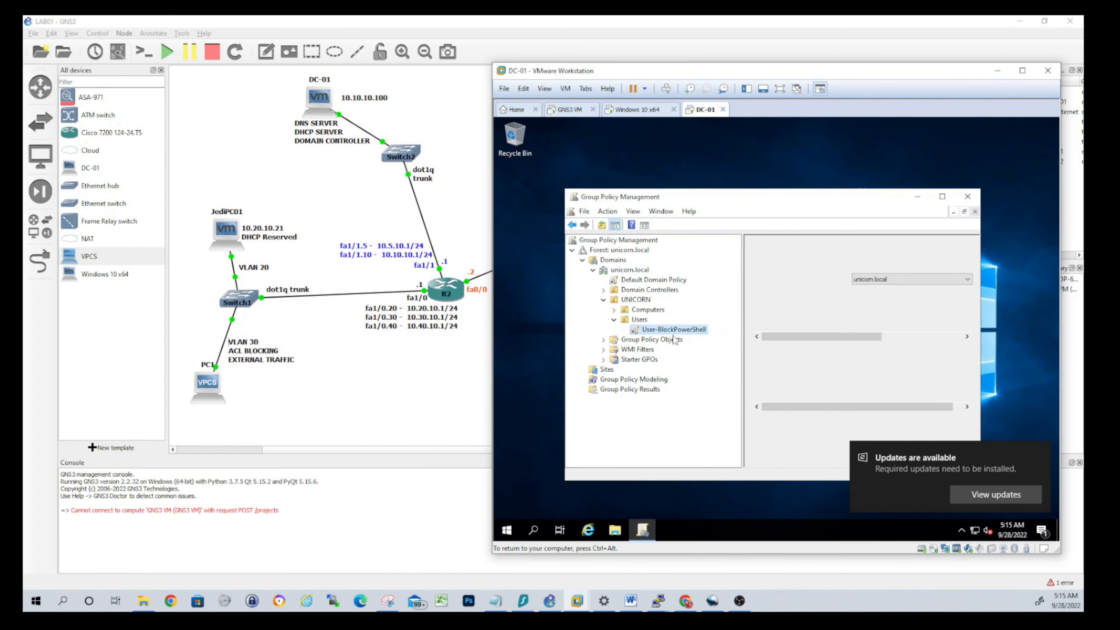
Edit the GPO and open 'Don't run specified Windows applications' under User Configuration > Administrative Templates > System
right_click(682, 333)
left_click(720, 342)
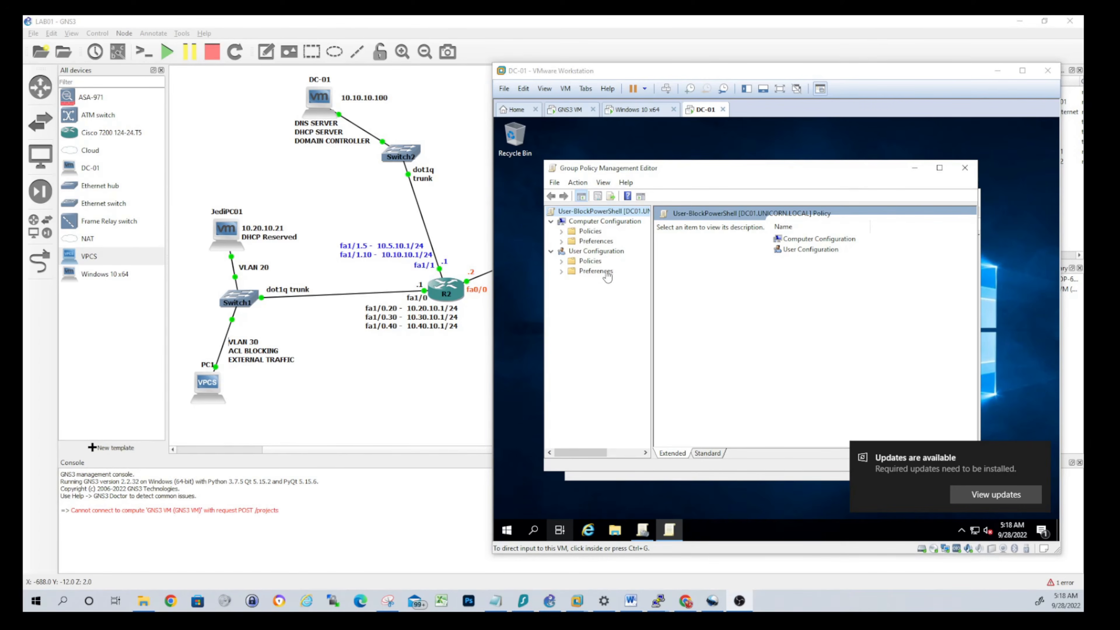
left_click(568, 295)
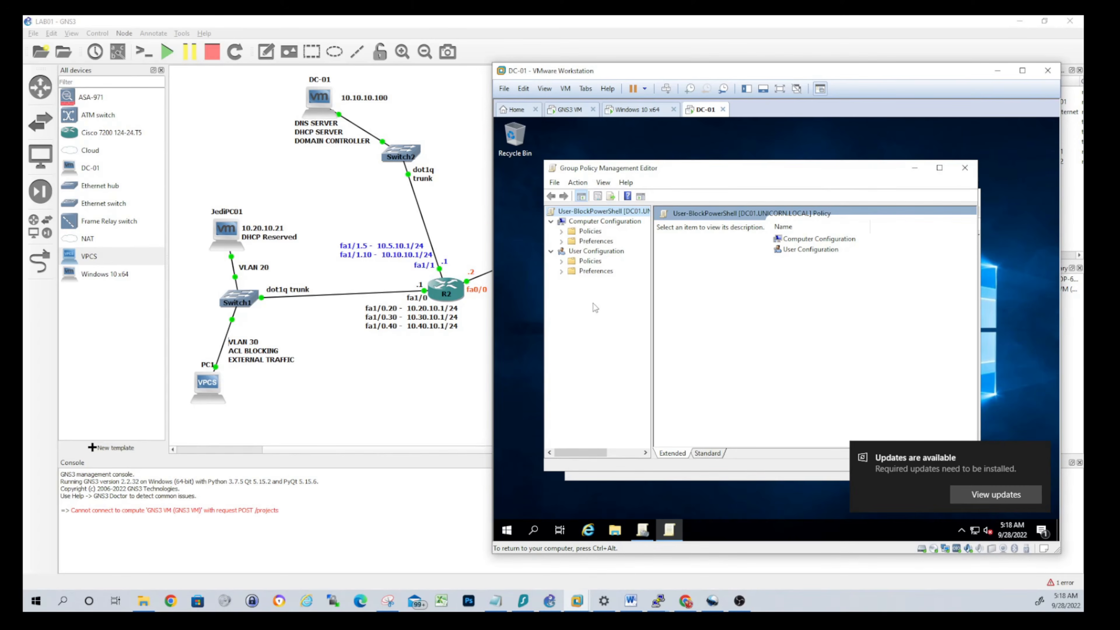
left_click(562, 261)
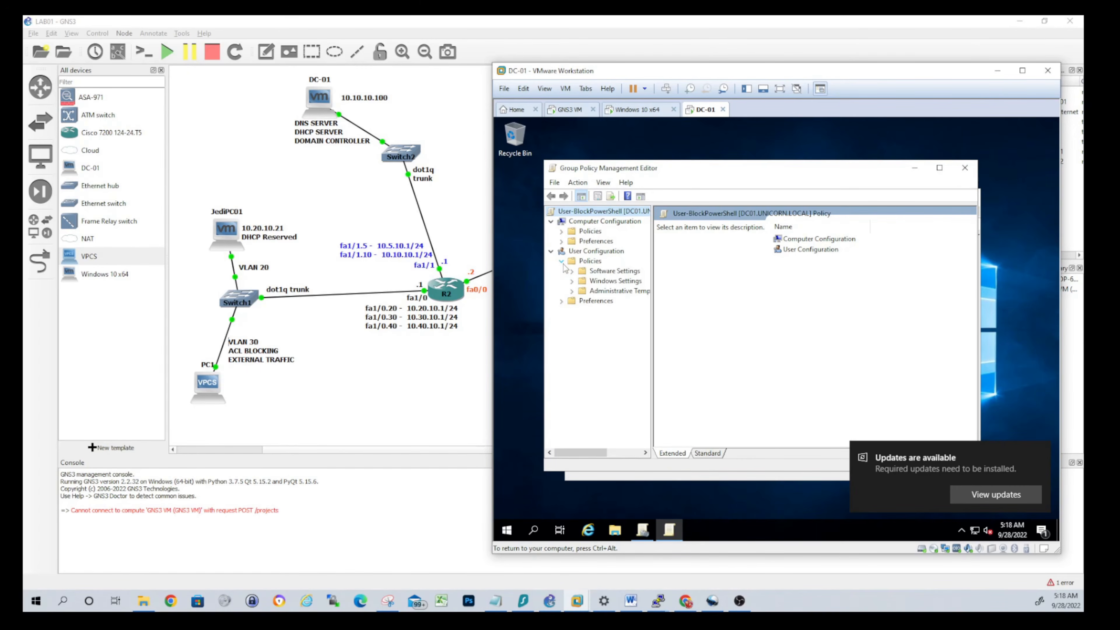
left_click(573, 292)
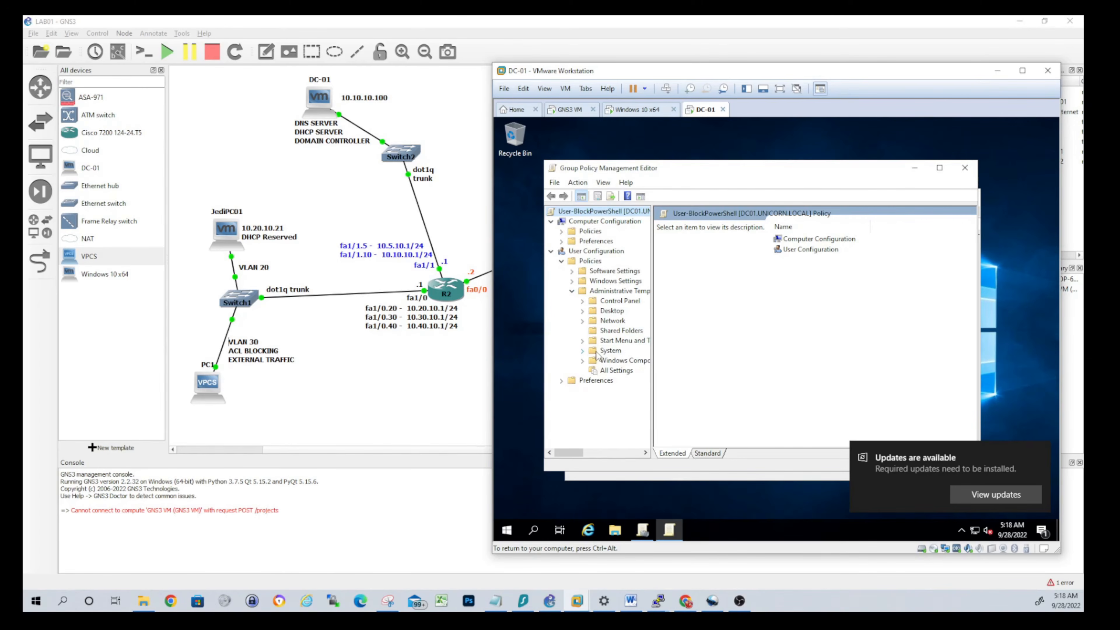
left_click(609, 351)
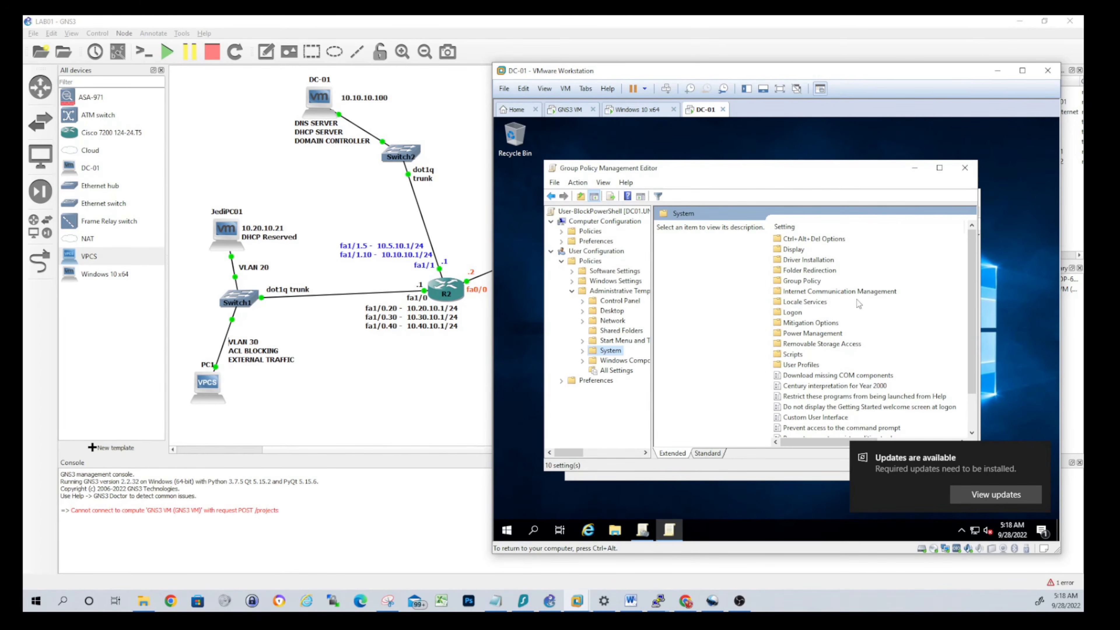
left_click(809, 228)
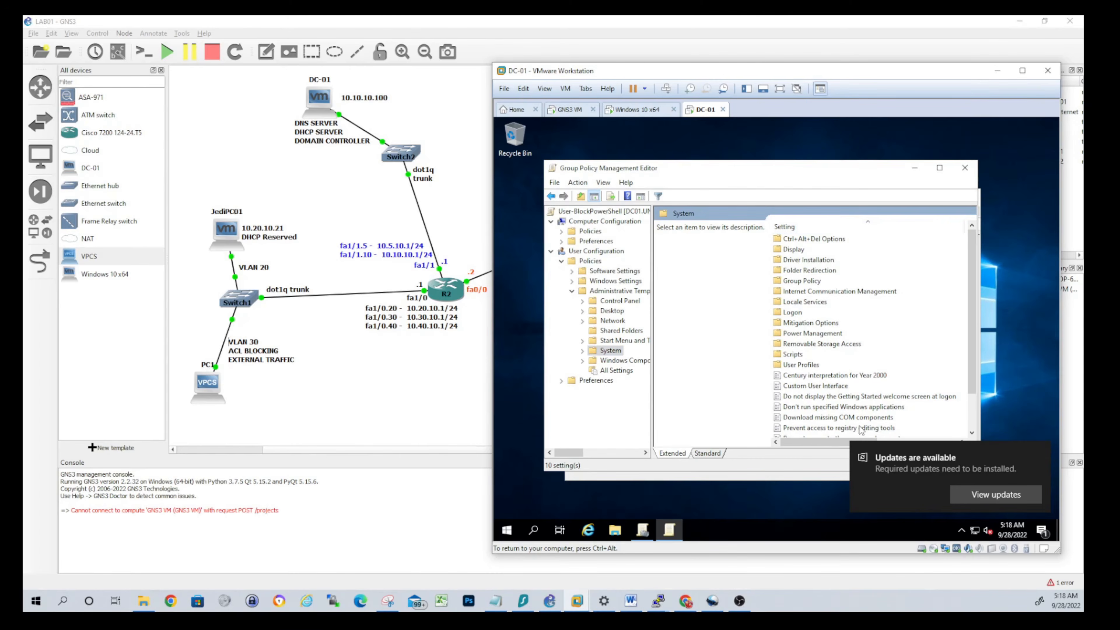
left_click(822, 410)
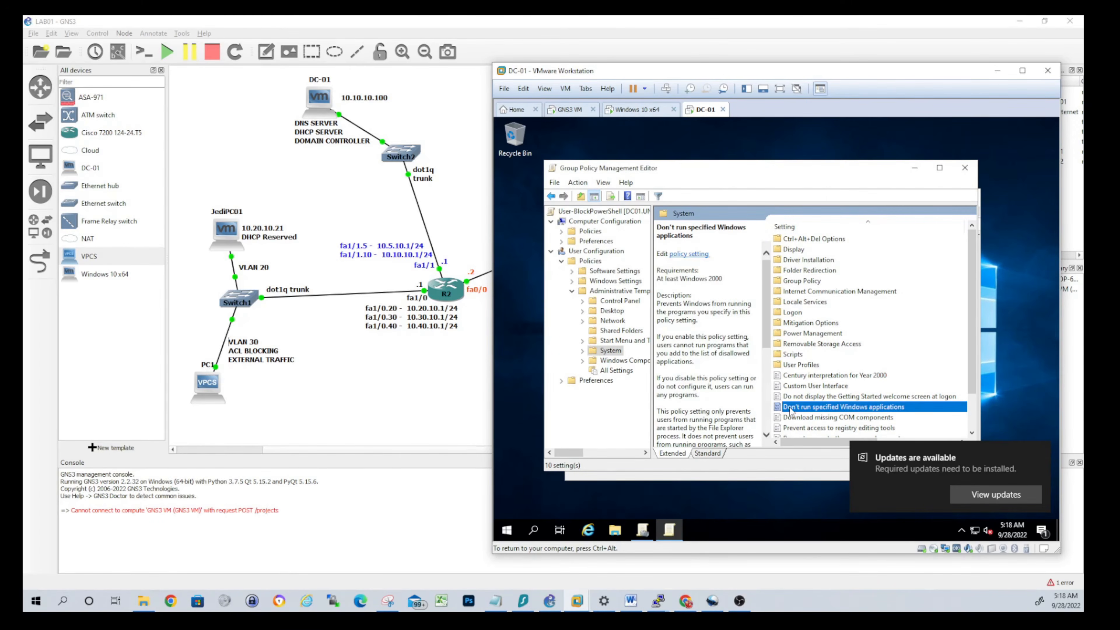
double_click(790, 411)
Enable the policy and list powershell.exe, powershell_ise.exe and pwsh.exe as disallowed applications
left_click(609, 256)
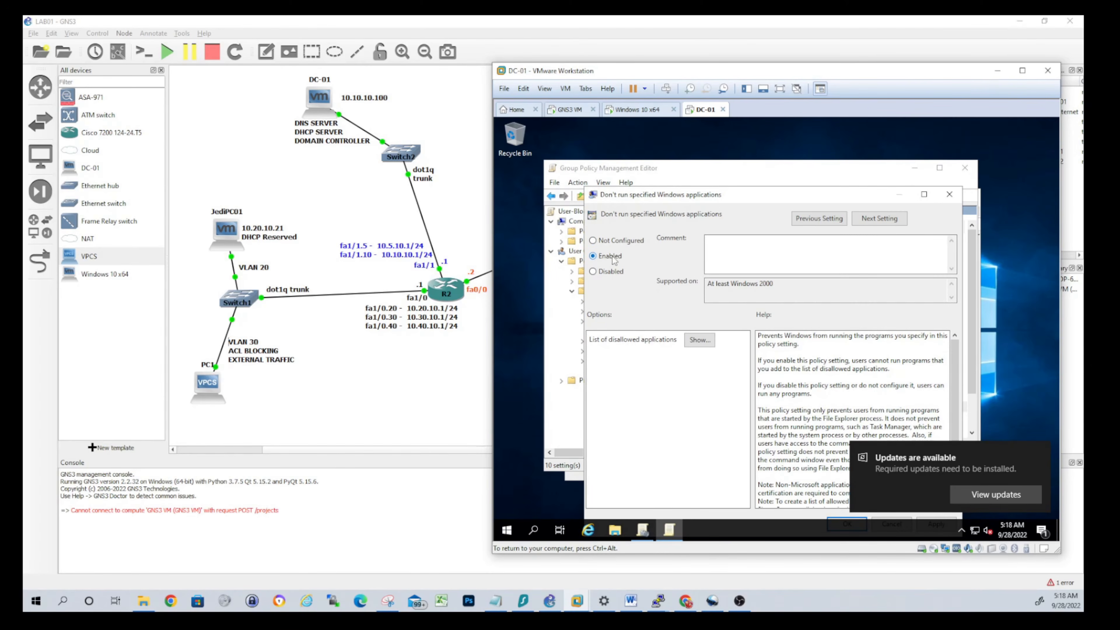
left_click(700, 341)
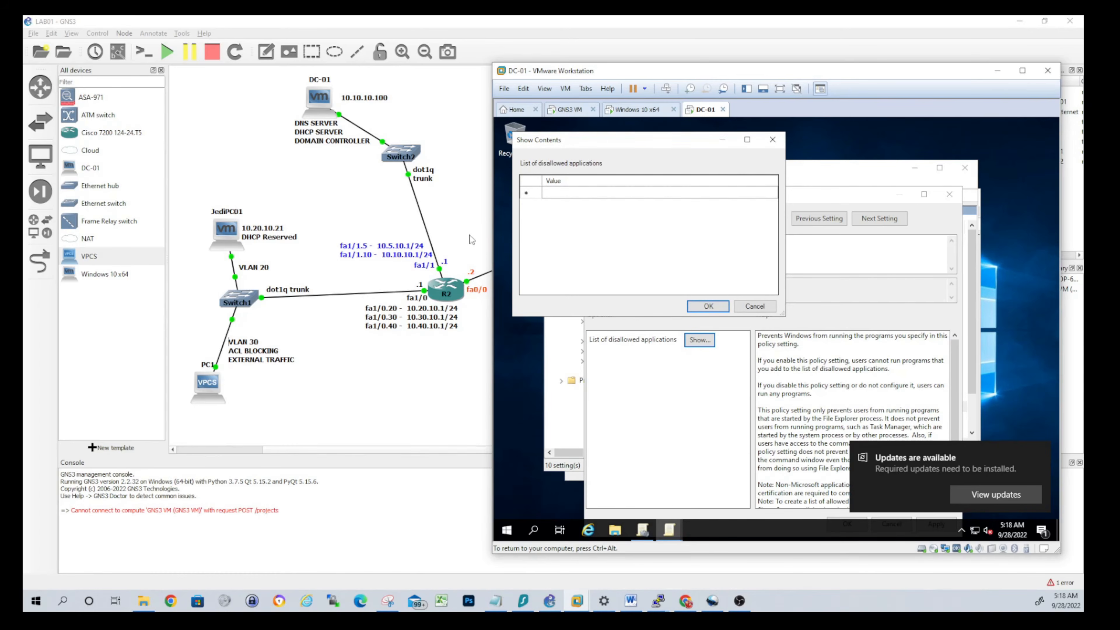
left_click(587, 195)
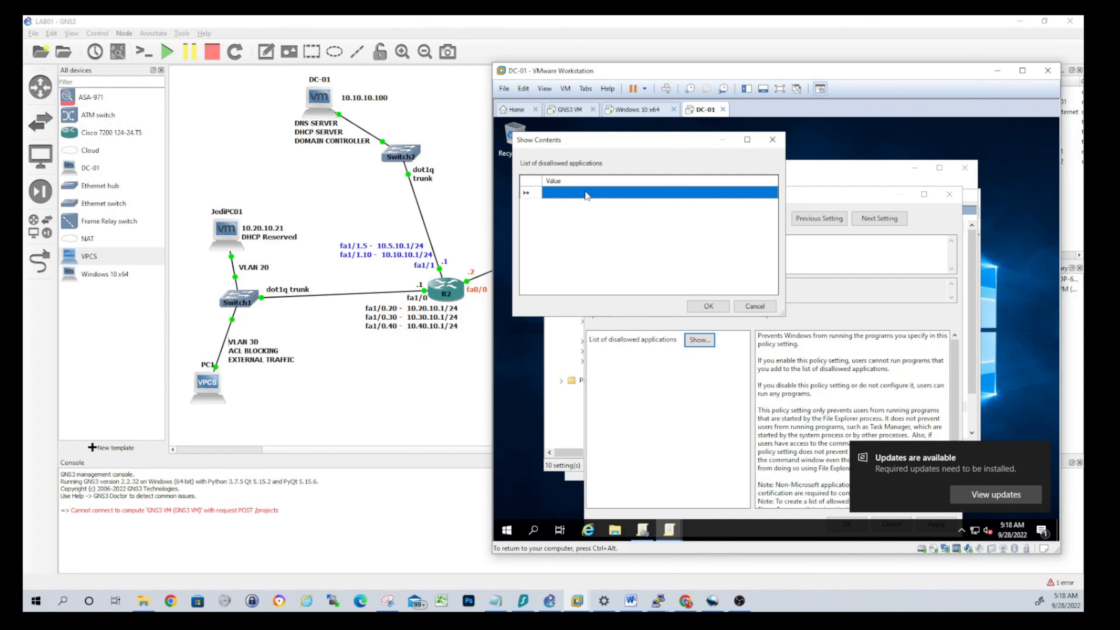
left_click(587, 195)
type("powershell.exe")
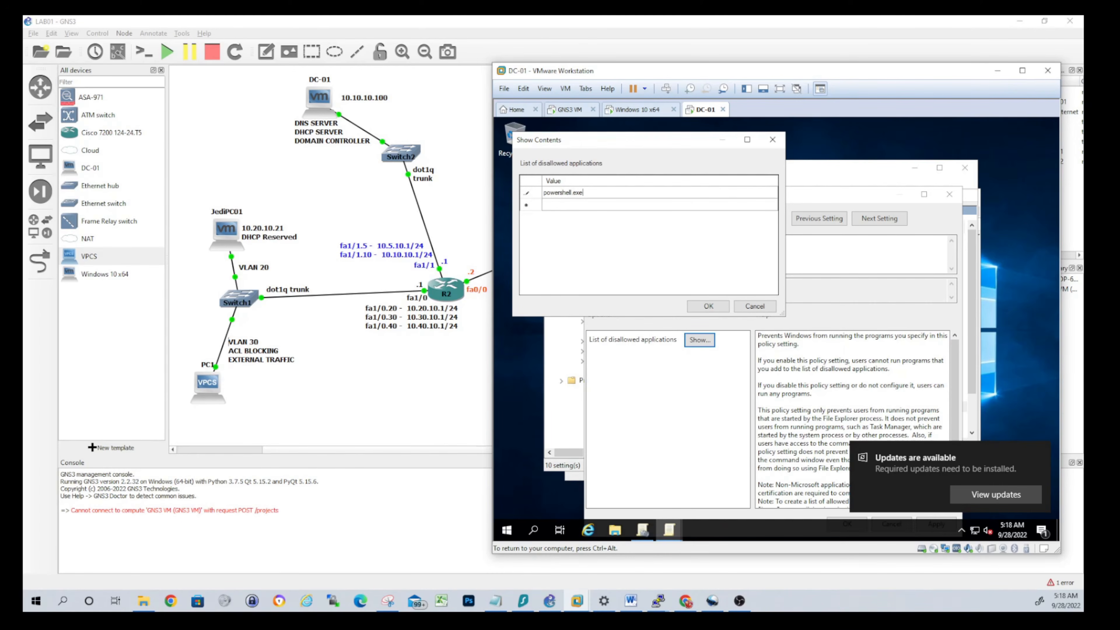
key("Return")
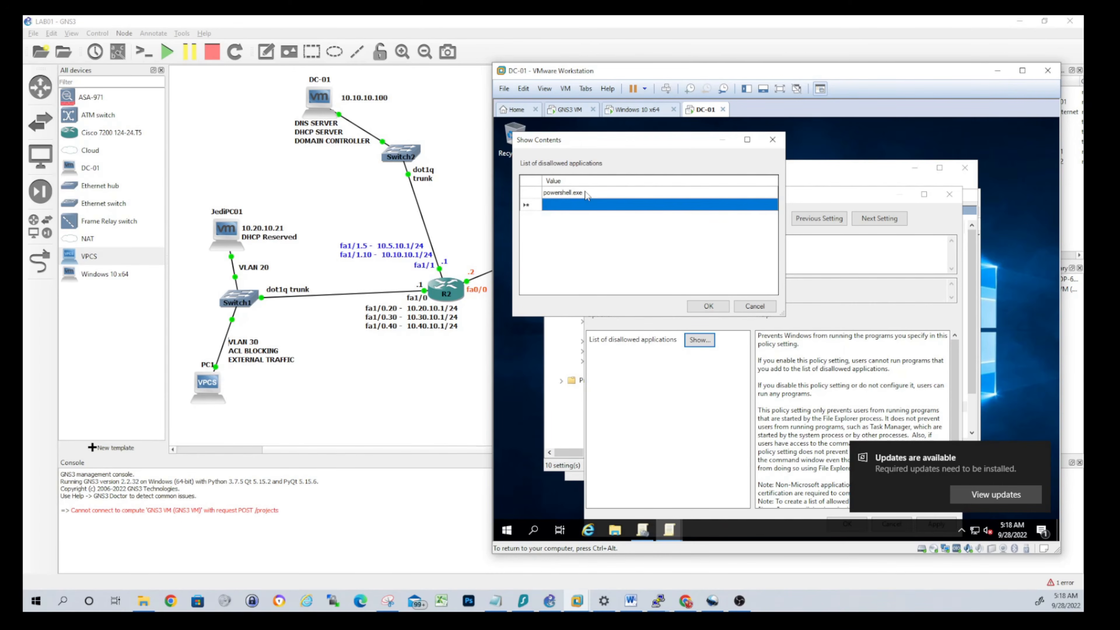
type("powershe")
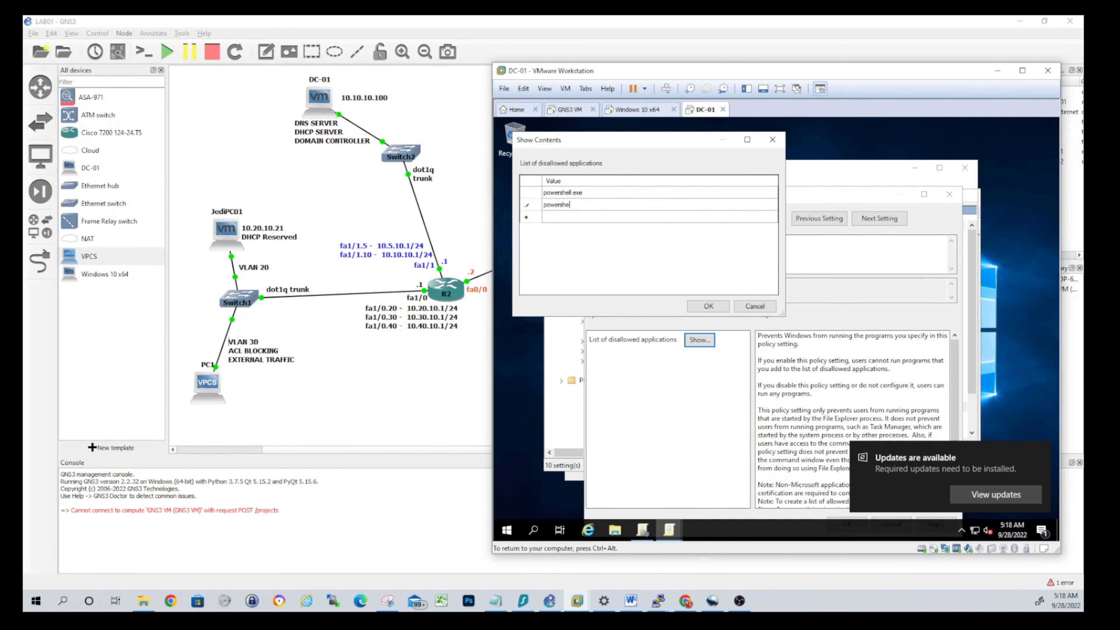
type("ll_ise.exe")
key("Return")
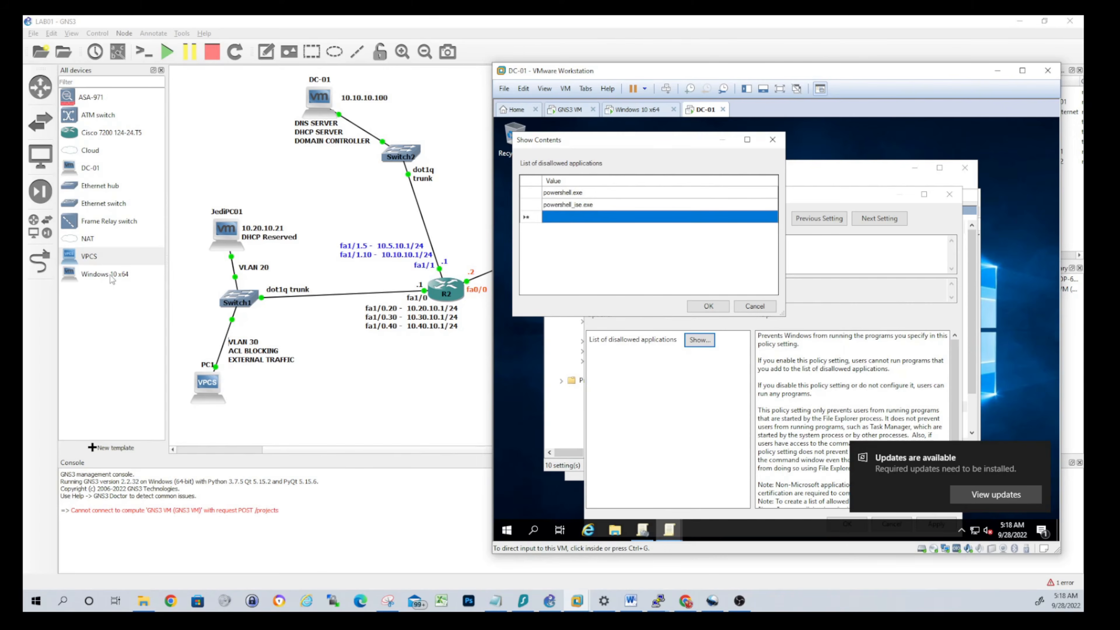
left_click(561, 222)
left_click(561, 219)
type("pwsh.exe")
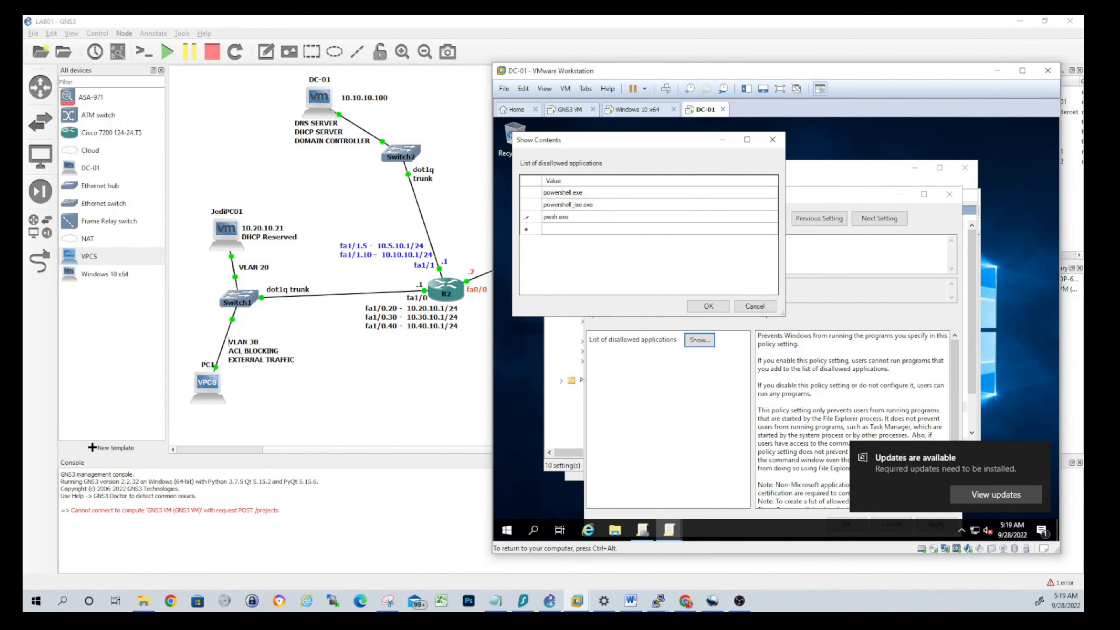
key("Return")
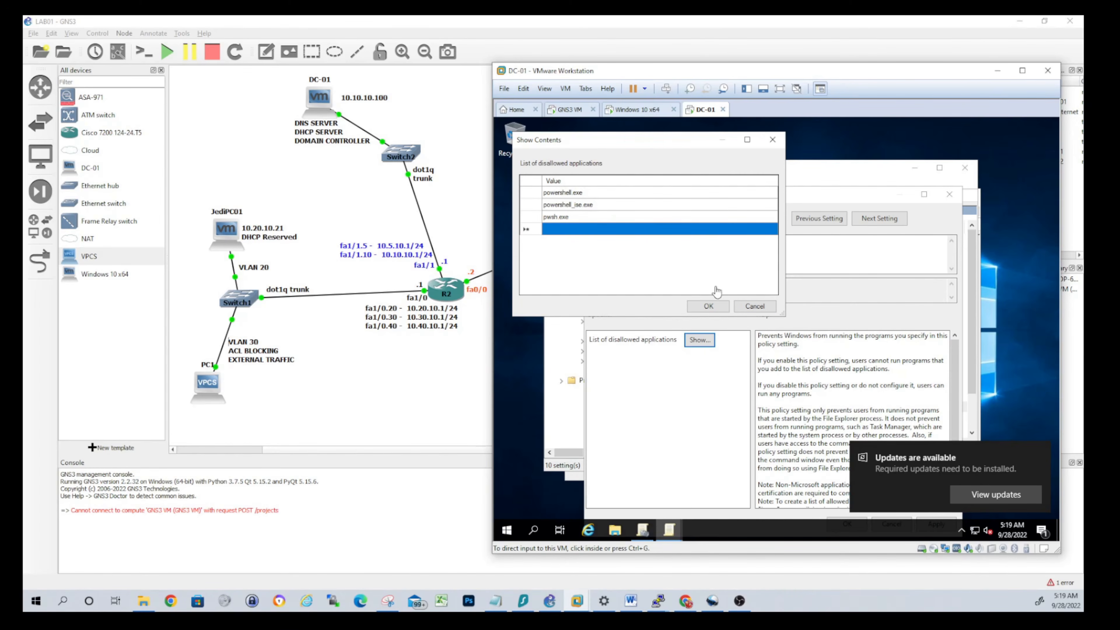
left_click(703, 289)
left_click(713, 307)
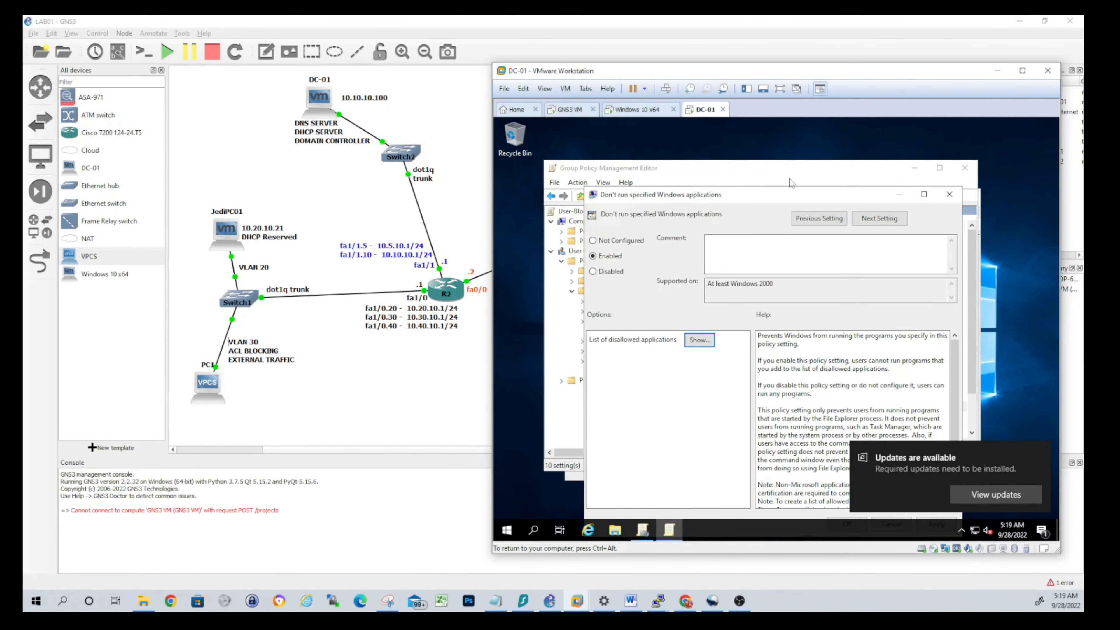
Save the enabled policy setting and close the Group Policy Management Editor
left_click_drag(789, 195, 752, 154)
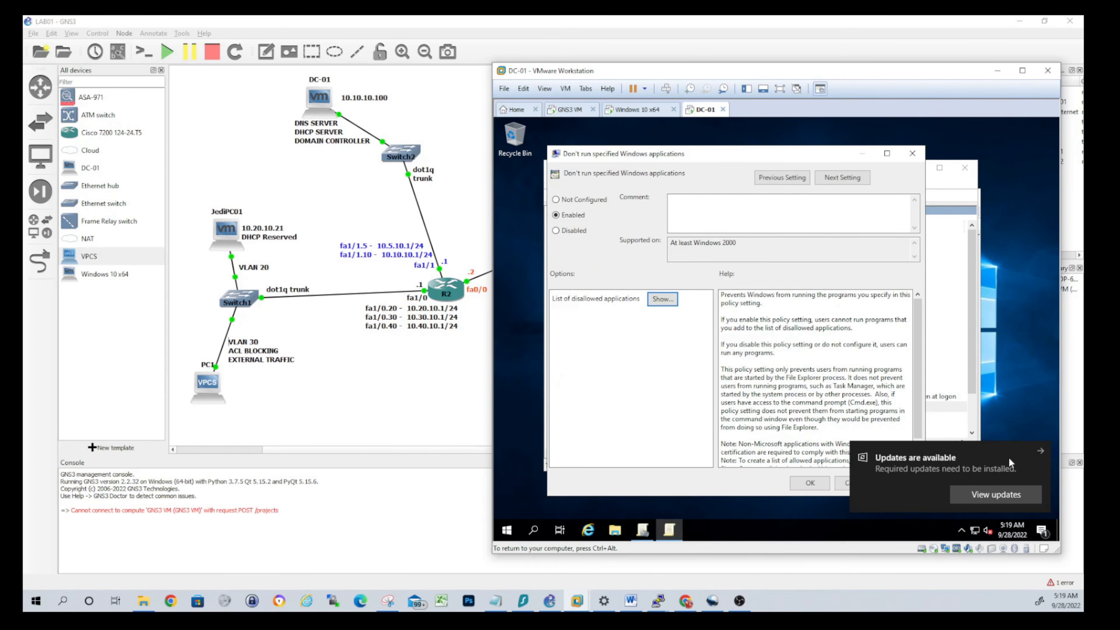
left_click(1041, 452)
left_click(809, 483)
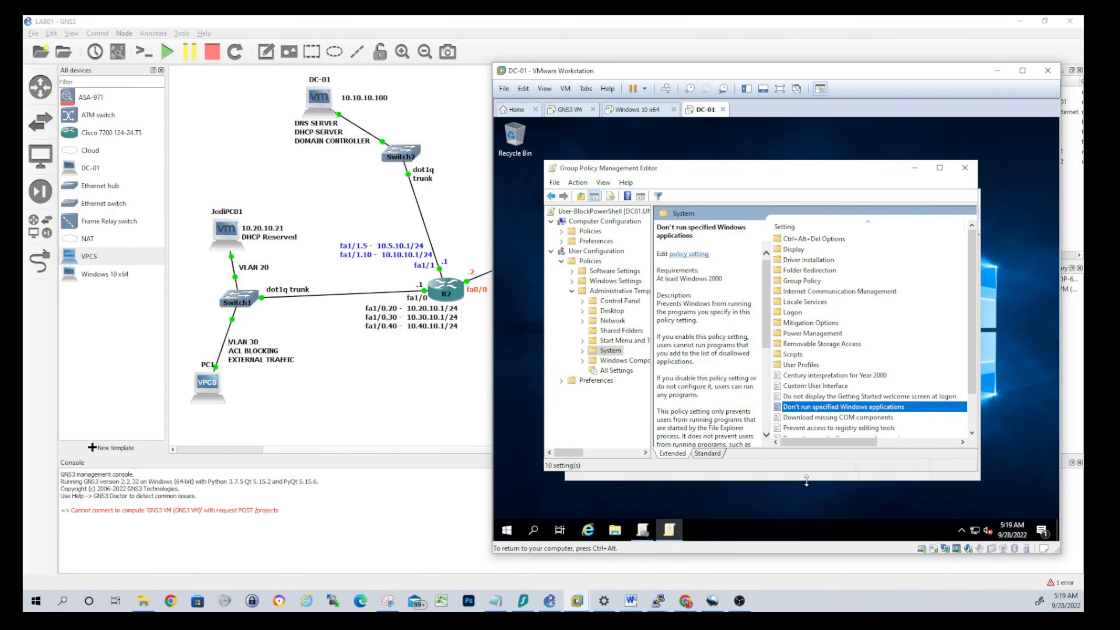
left_click(965, 168)
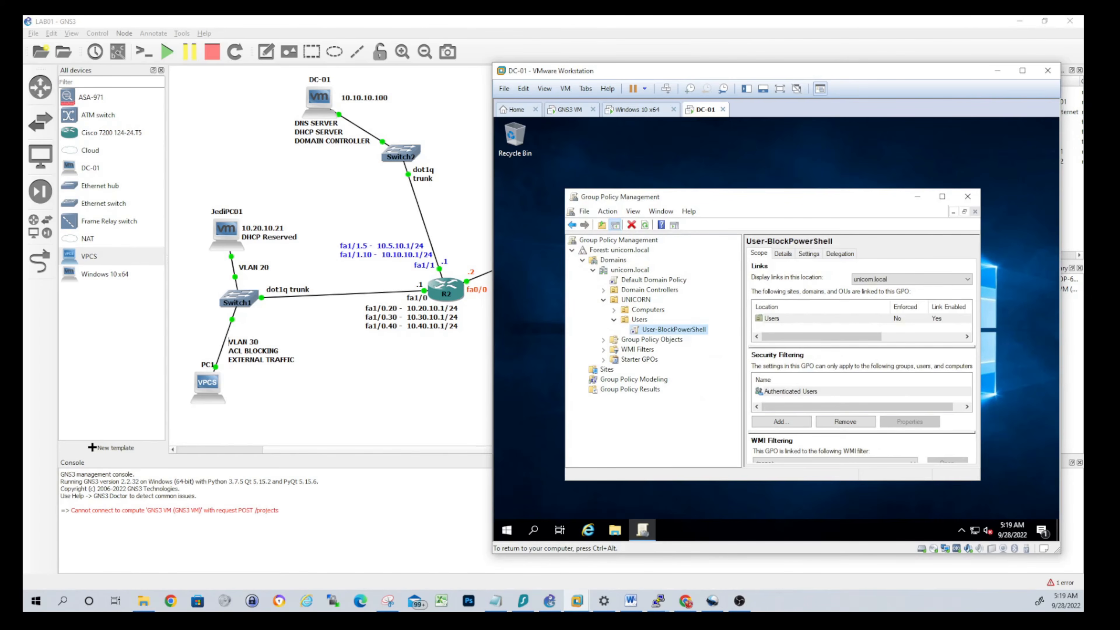
Add the new domain user to User-BlockPowerShell's security filtering
left_click_drag(708, 197, 658, 141)
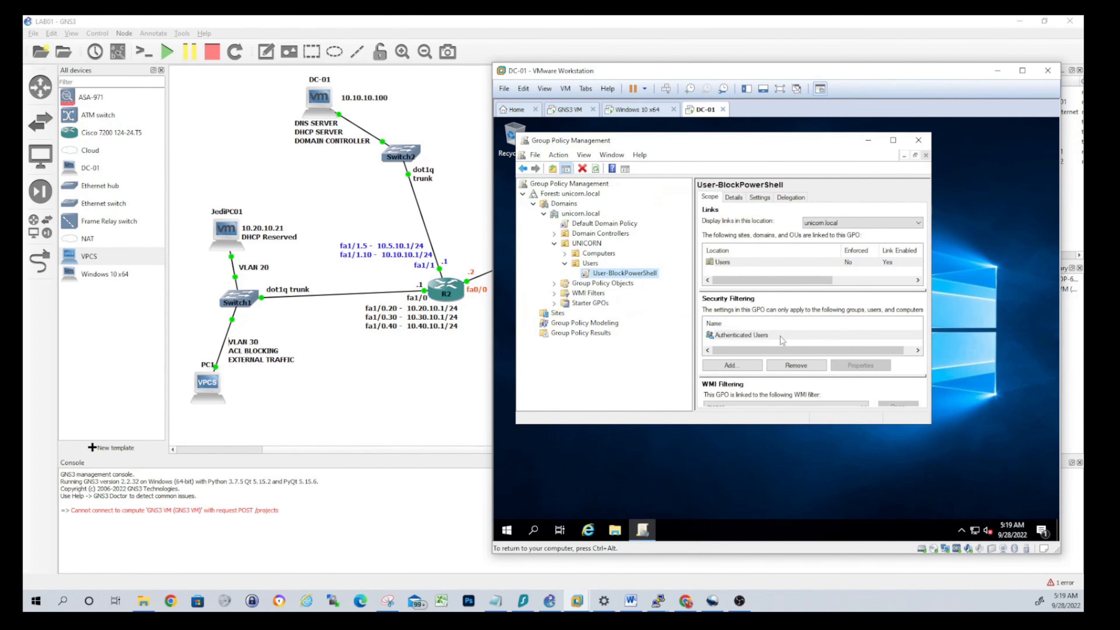
left_click_drag(931, 423, 992, 510)
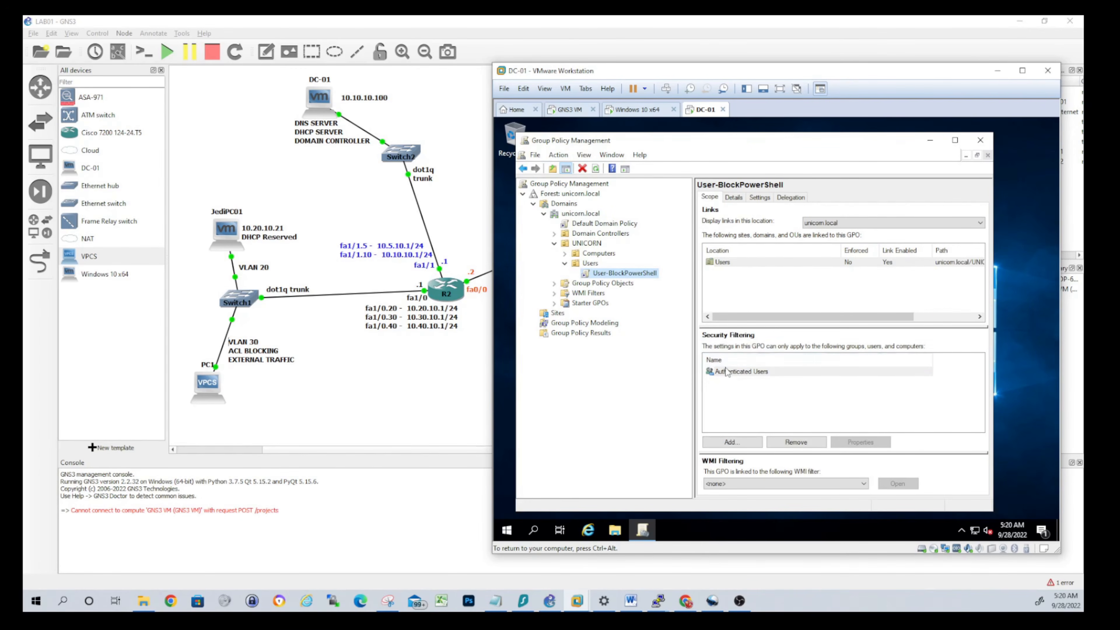
left_click(728, 441)
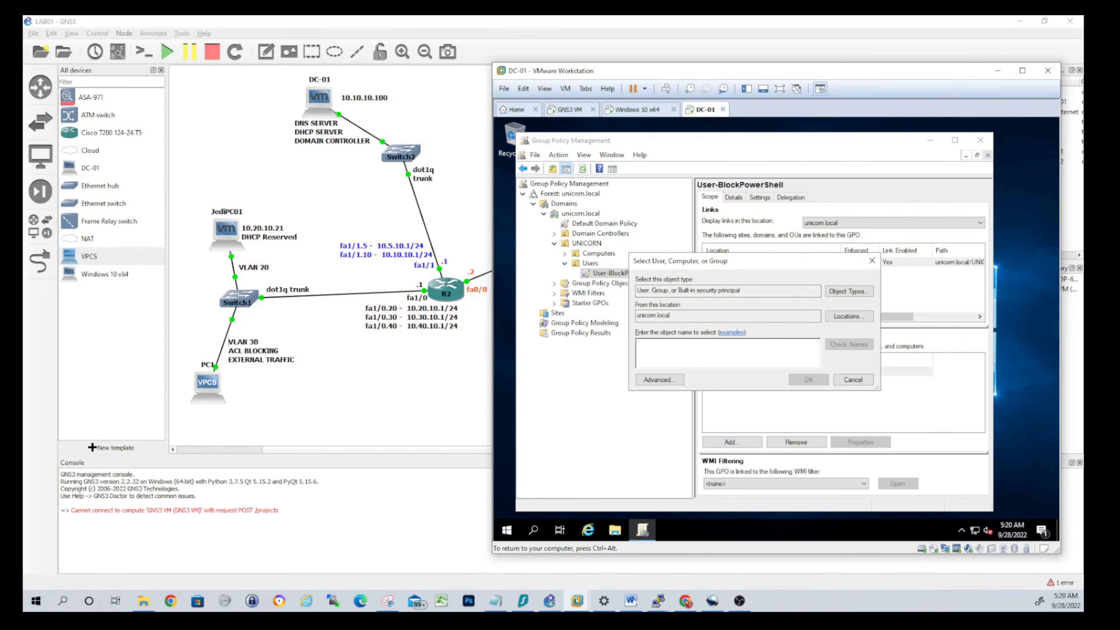
type("Tomn")
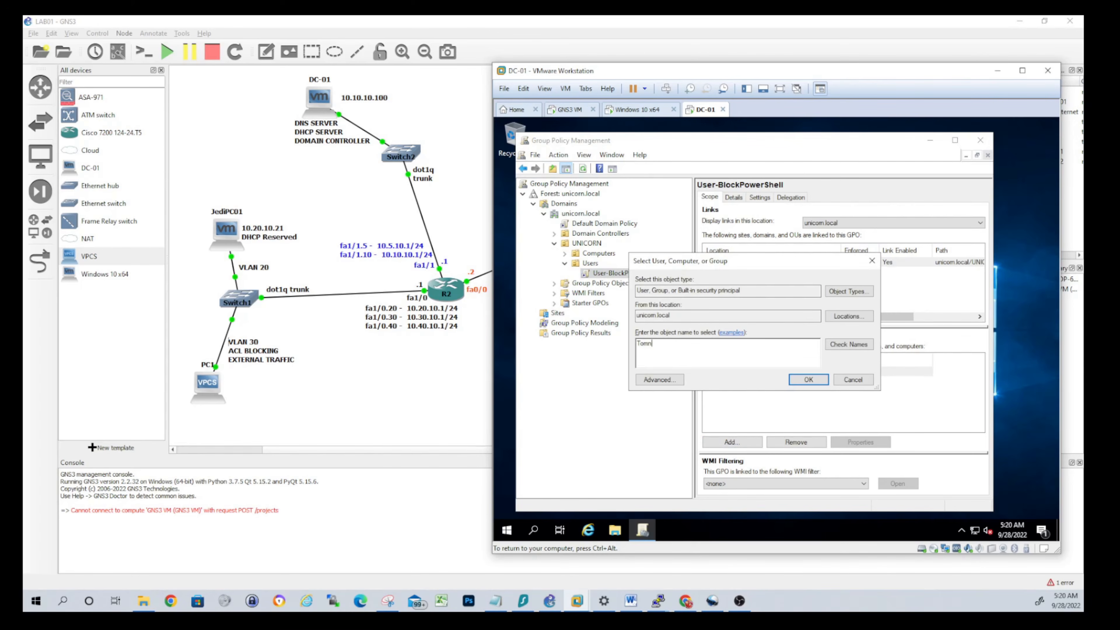
key("Return")
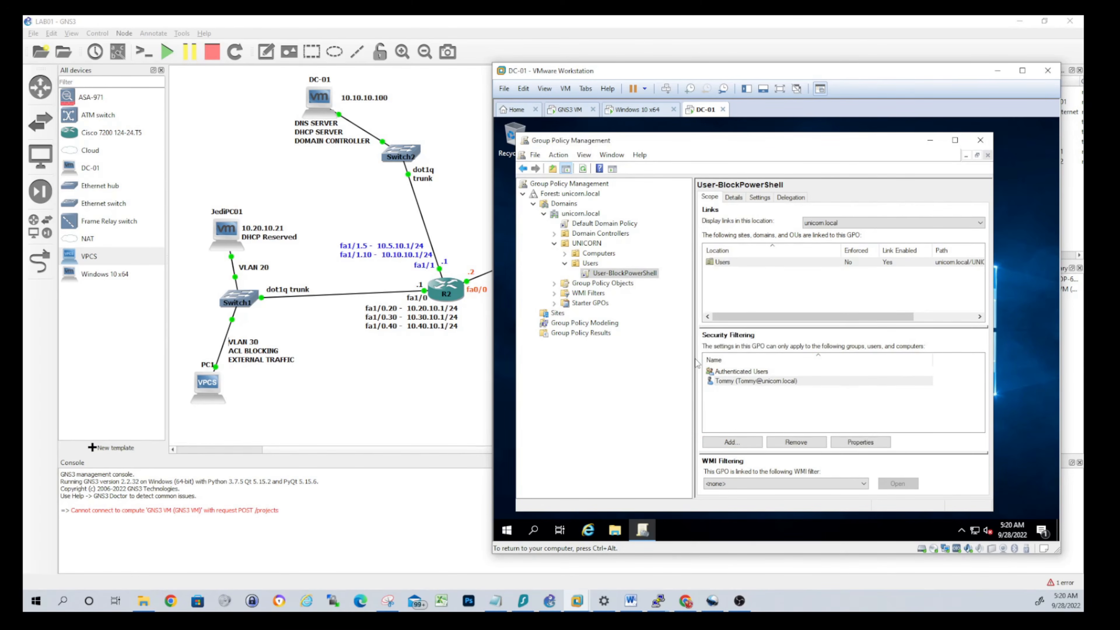
Remove Authenticated Users from security filtering and view the GPO's Delegation permissions
left_click(719, 374)
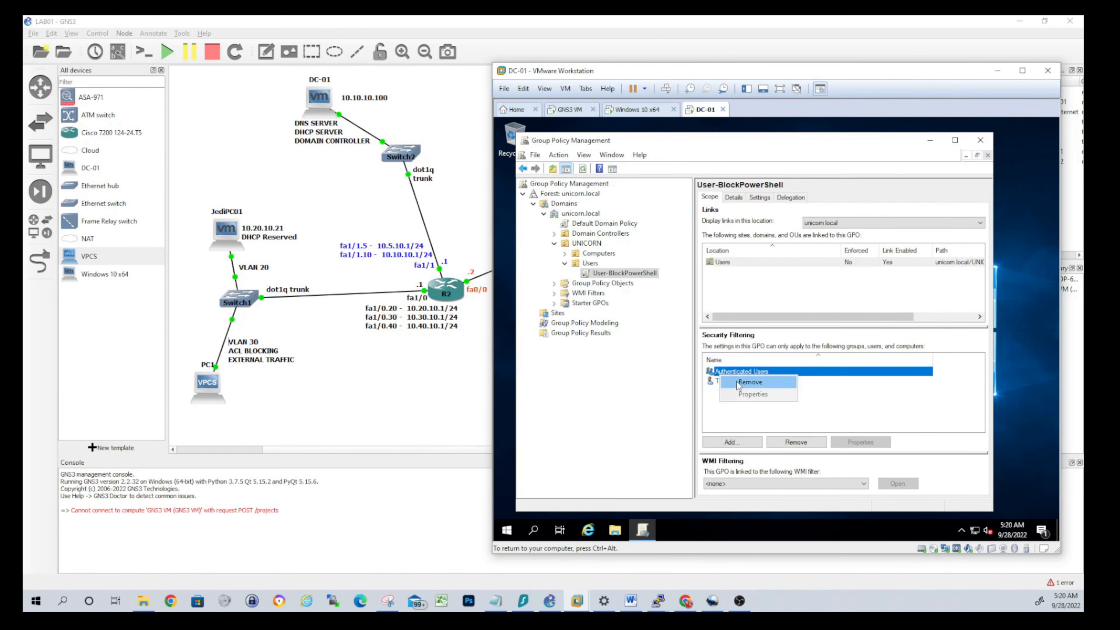
left_click(796, 442)
left_click(776, 353)
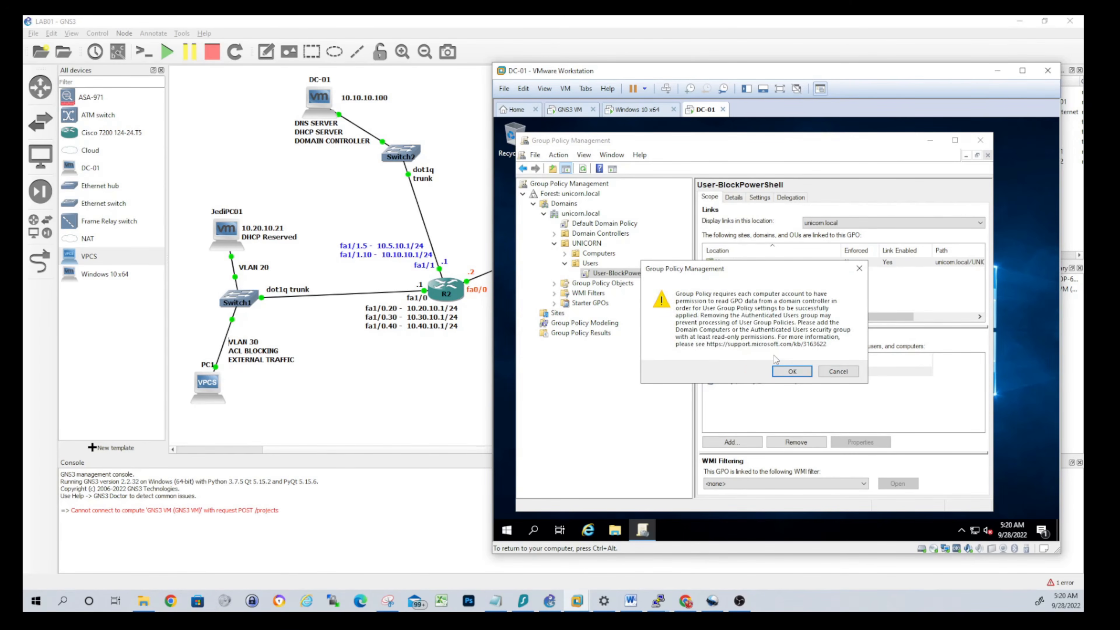
left_click(782, 374)
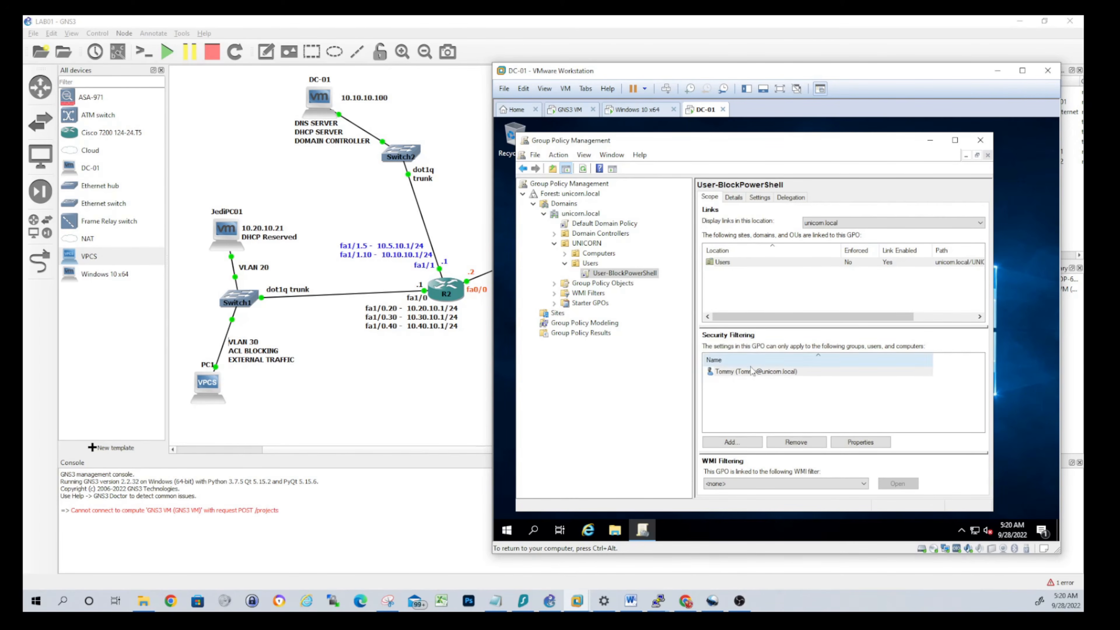
left_click(780, 405)
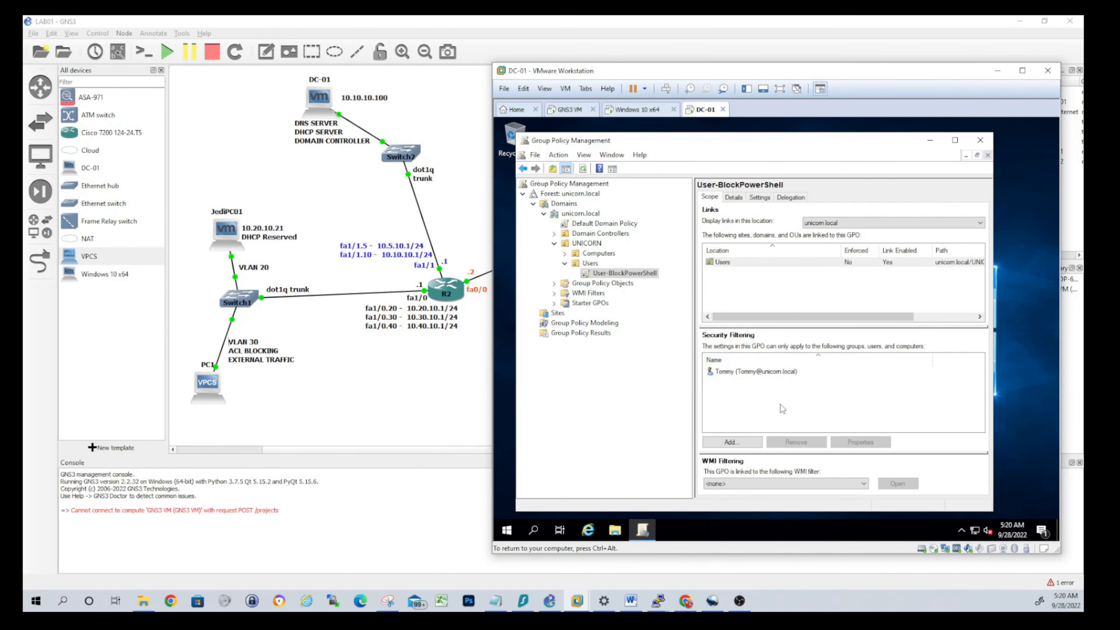
left_click(751, 373)
left_click(779, 402)
left_click(790, 197)
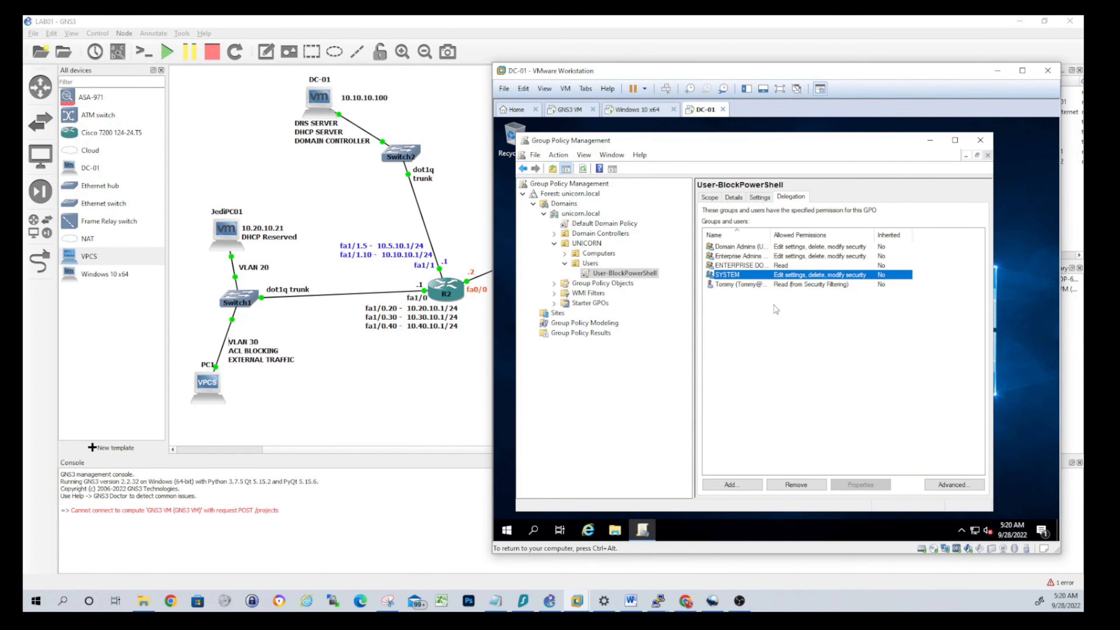
Review the User-BlockPowerShell GPO's delegation permissions and its security filtering on the filtered user
left_click(787, 286)
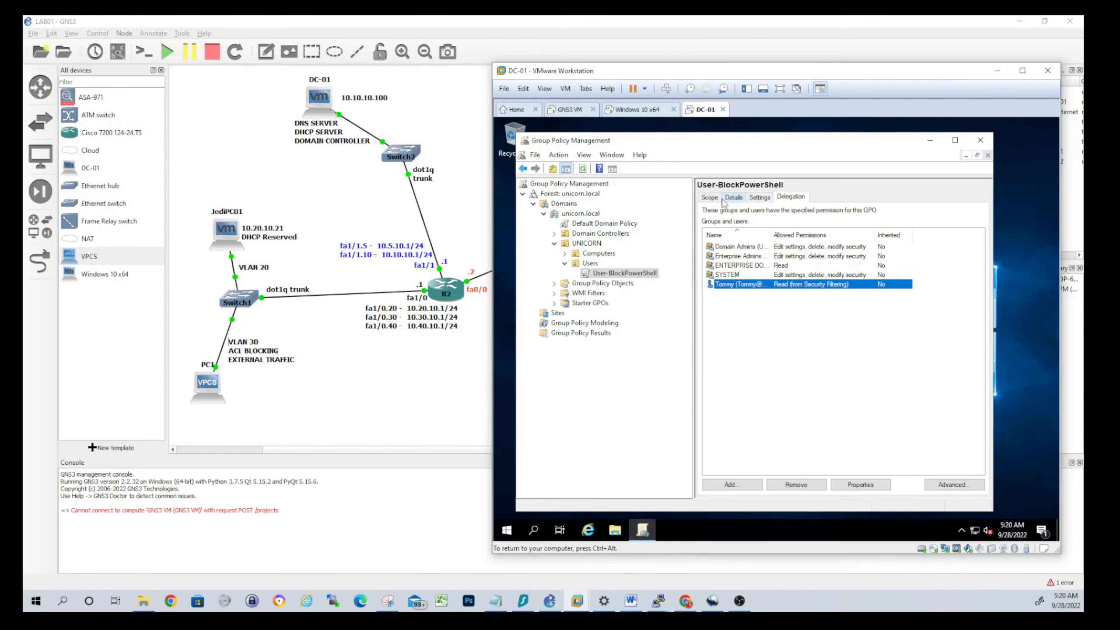
left_click(710, 198)
left_click(739, 373)
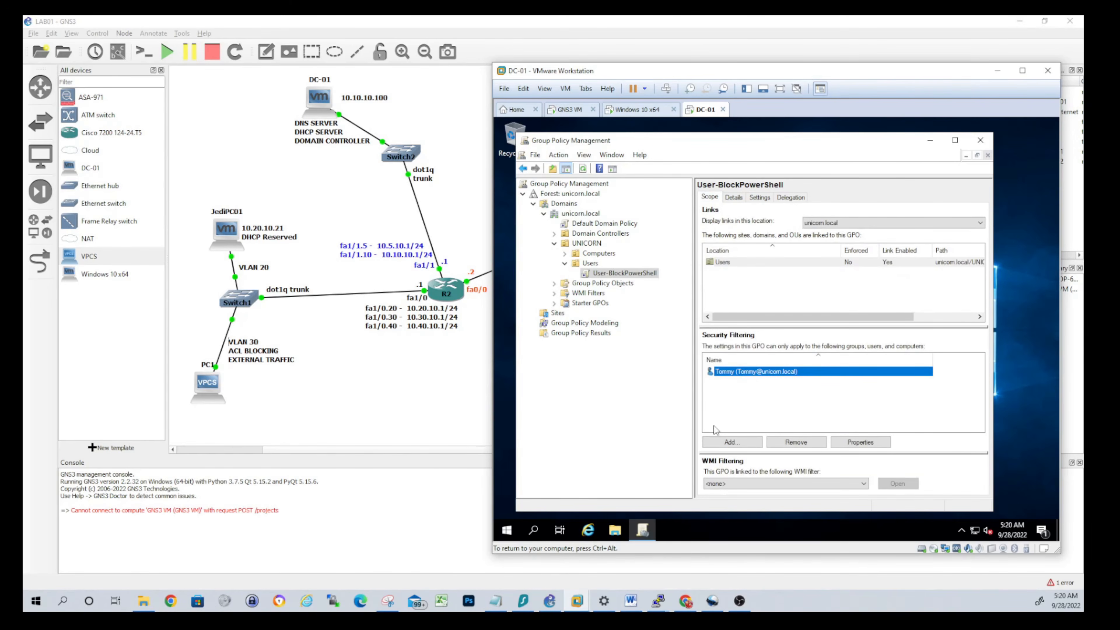
left_click(792, 202)
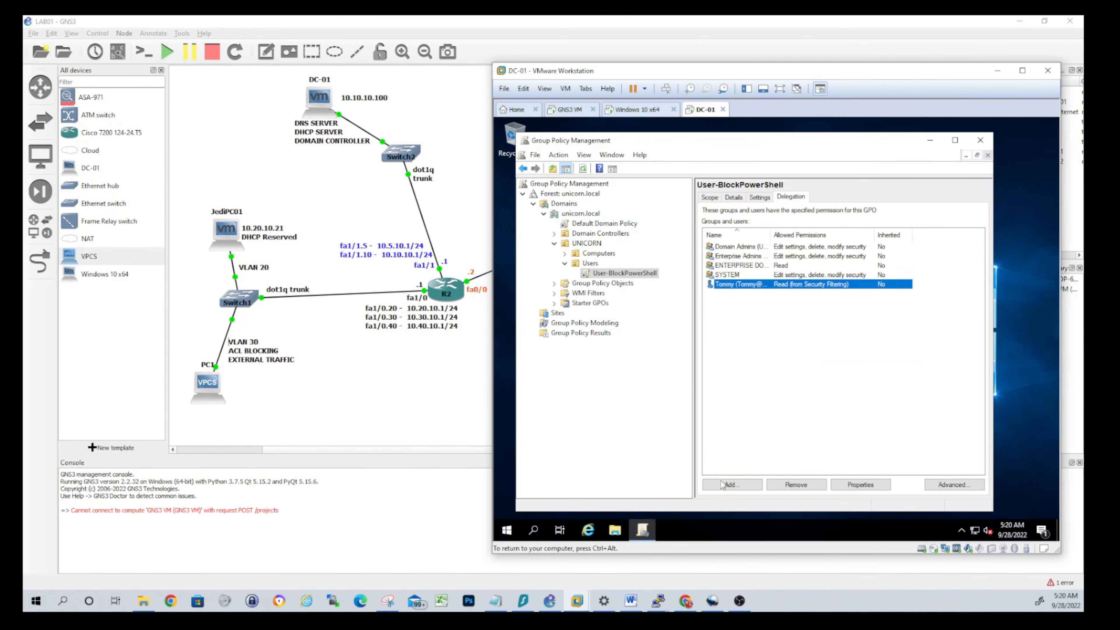
left_click(715, 198)
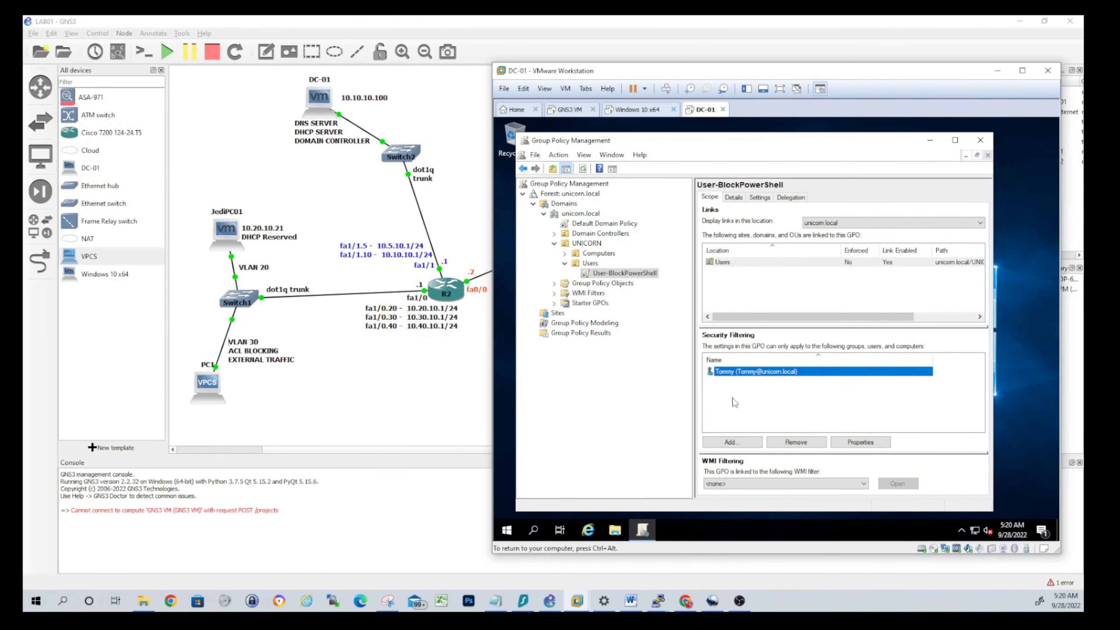
left_click(790, 197)
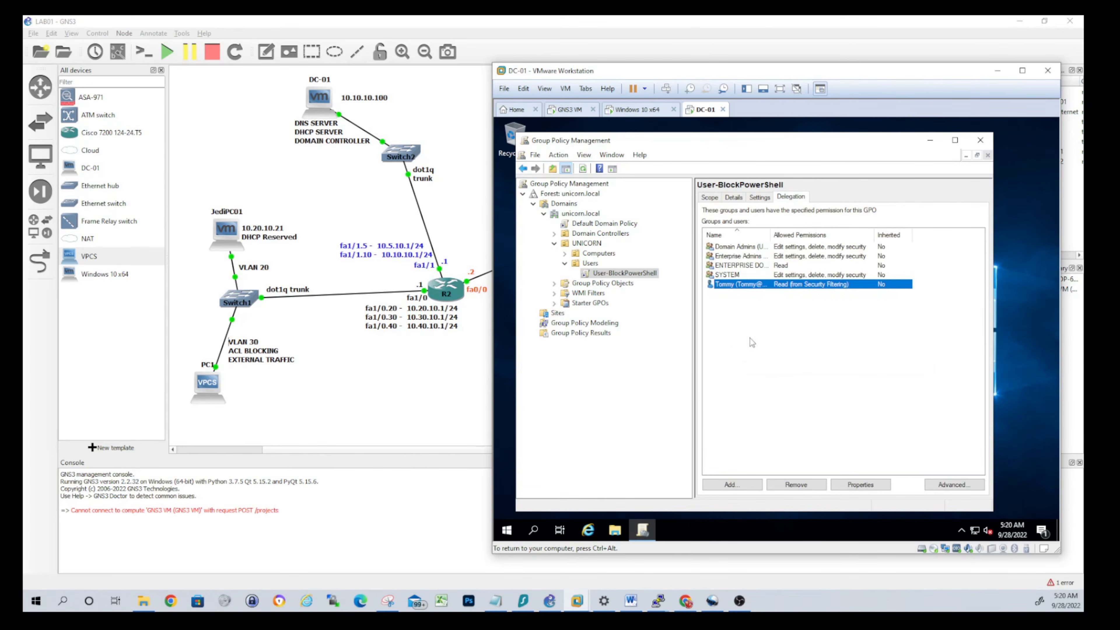
Add Authenticated Users with Read permission to the GPO's delegation, then close Group Policy Management
left_click(739, 487)
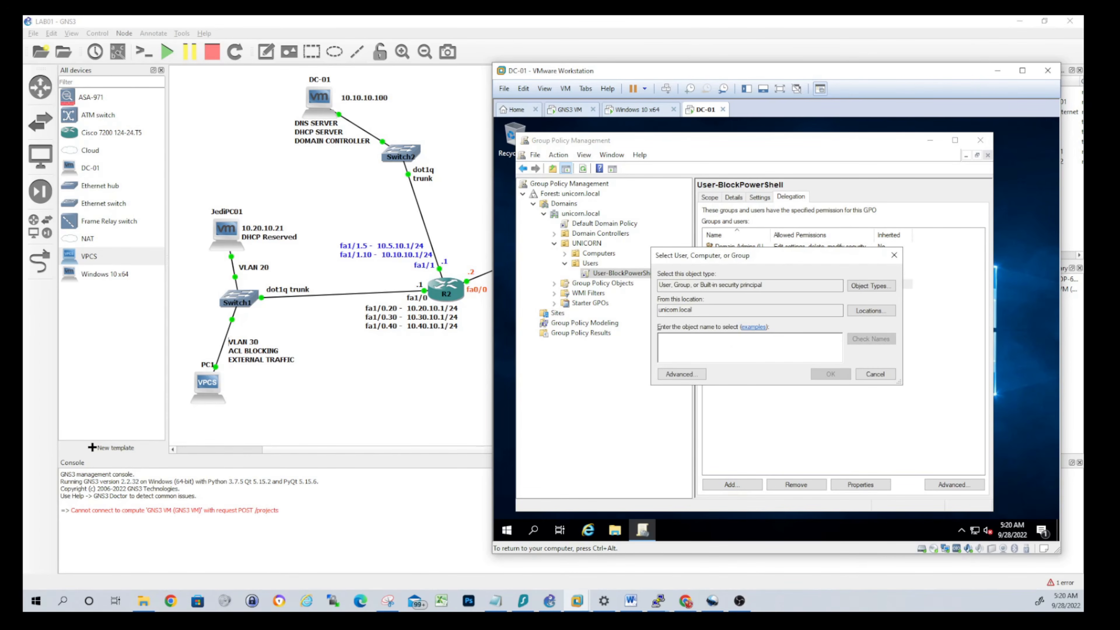
type("authe")
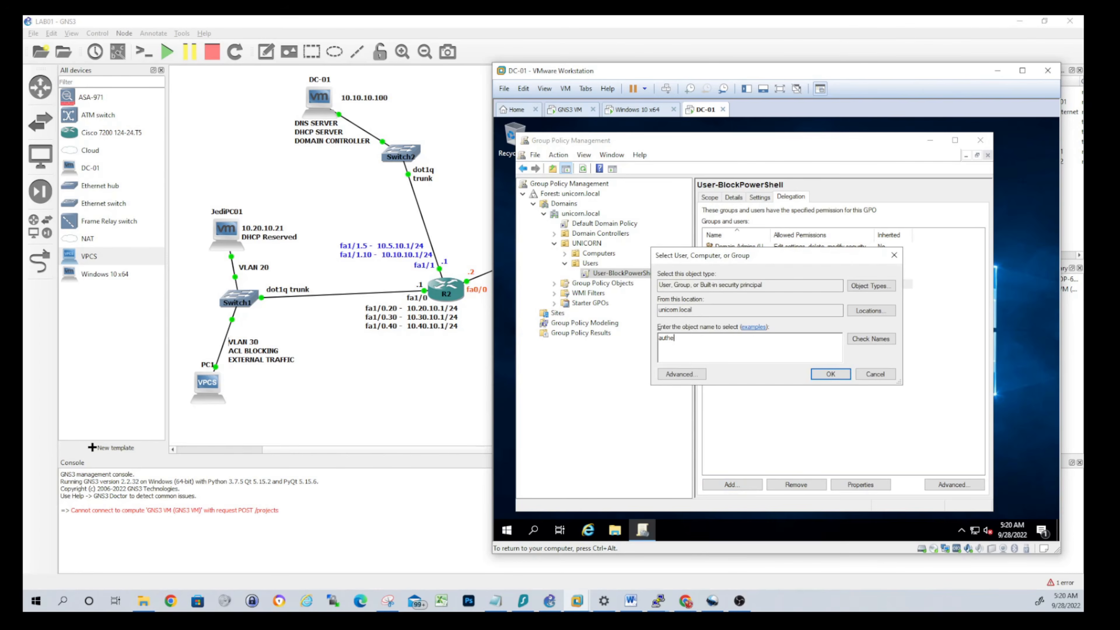
type("nticated users")
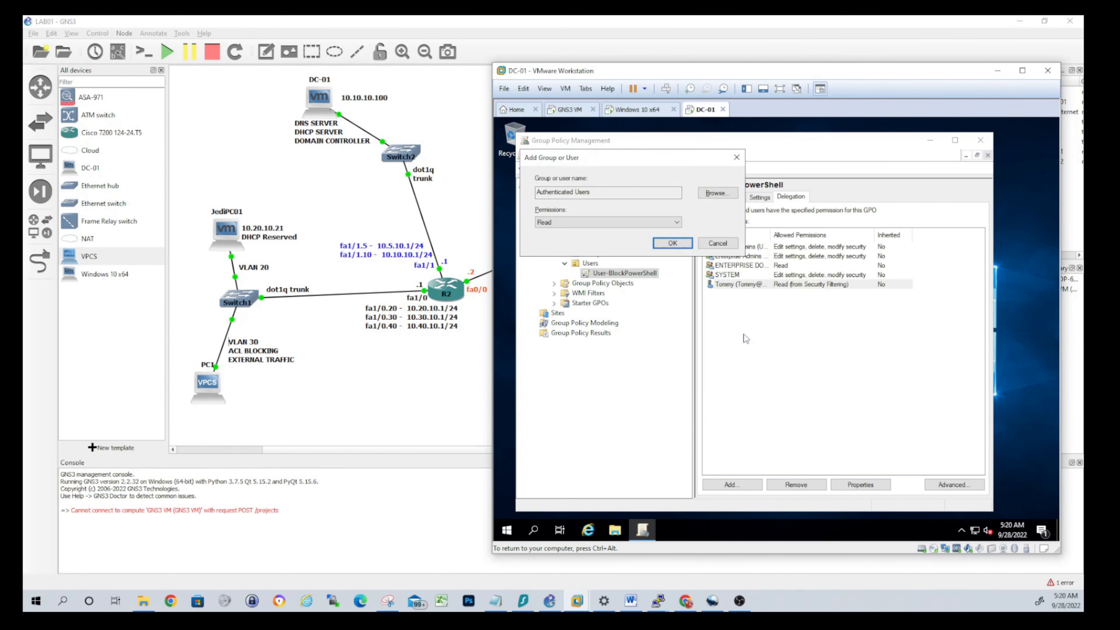
key("Return")
left_click(679, 244)
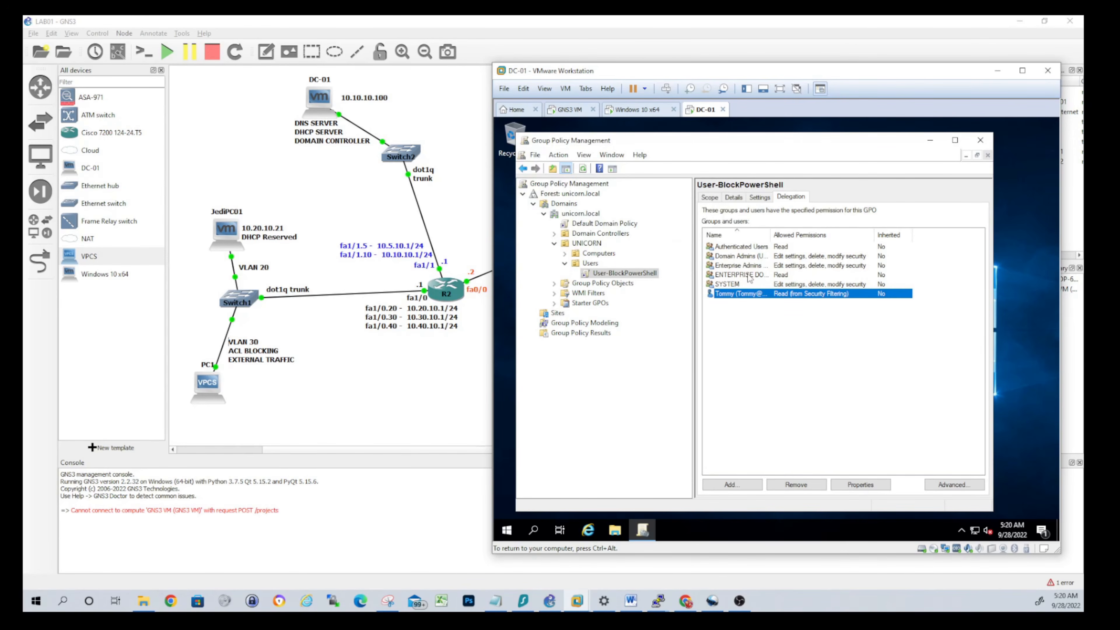
left_click(848, 248)
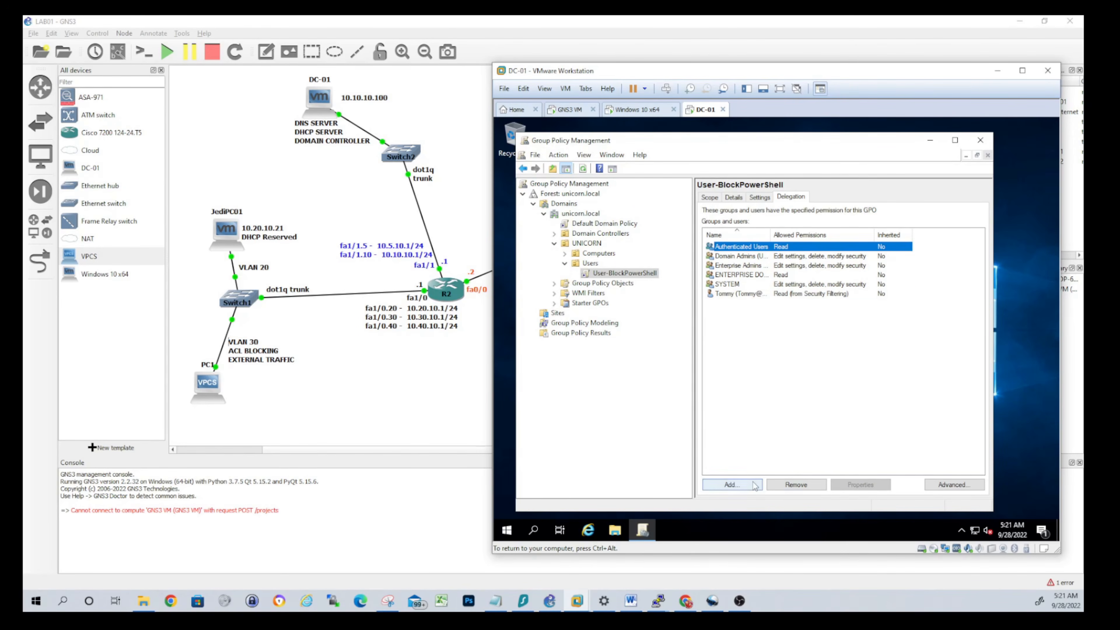
left_click(980, 140)
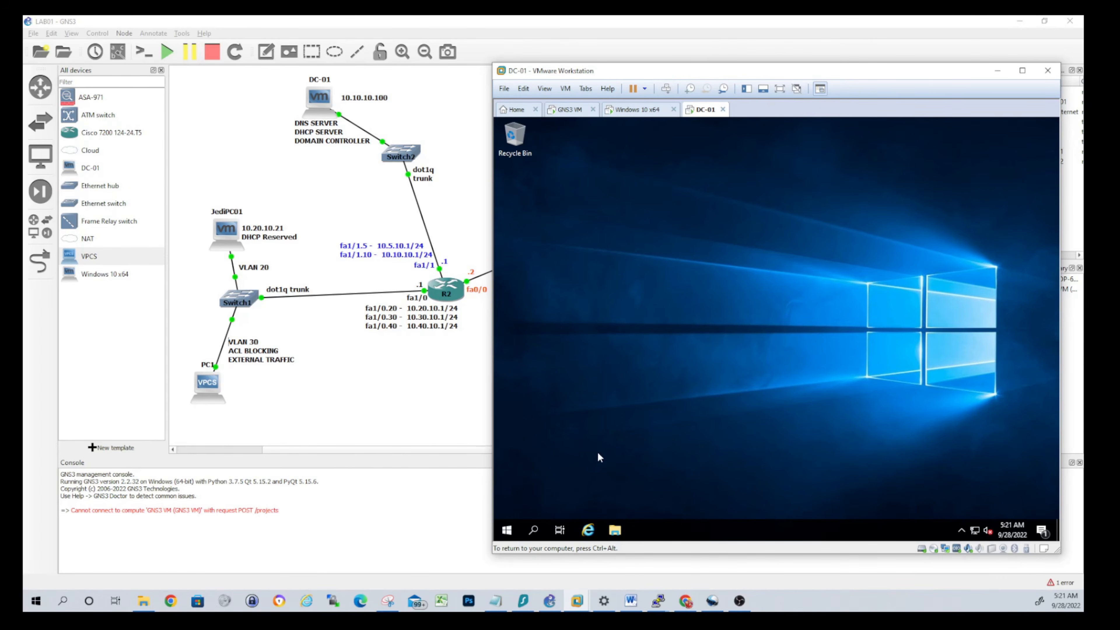
Sign in to the Windows 10 x64 VM as the filtered domain user with the account password
left_click(640, 111)
left_click(681, 407)
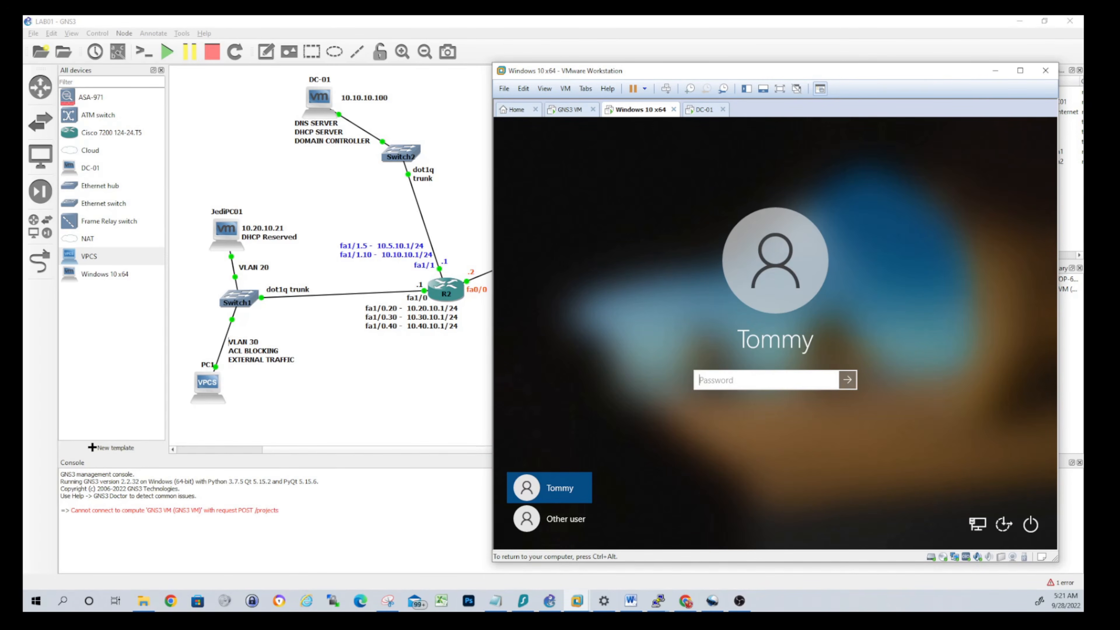
type("•••••••••••")
key("Return")
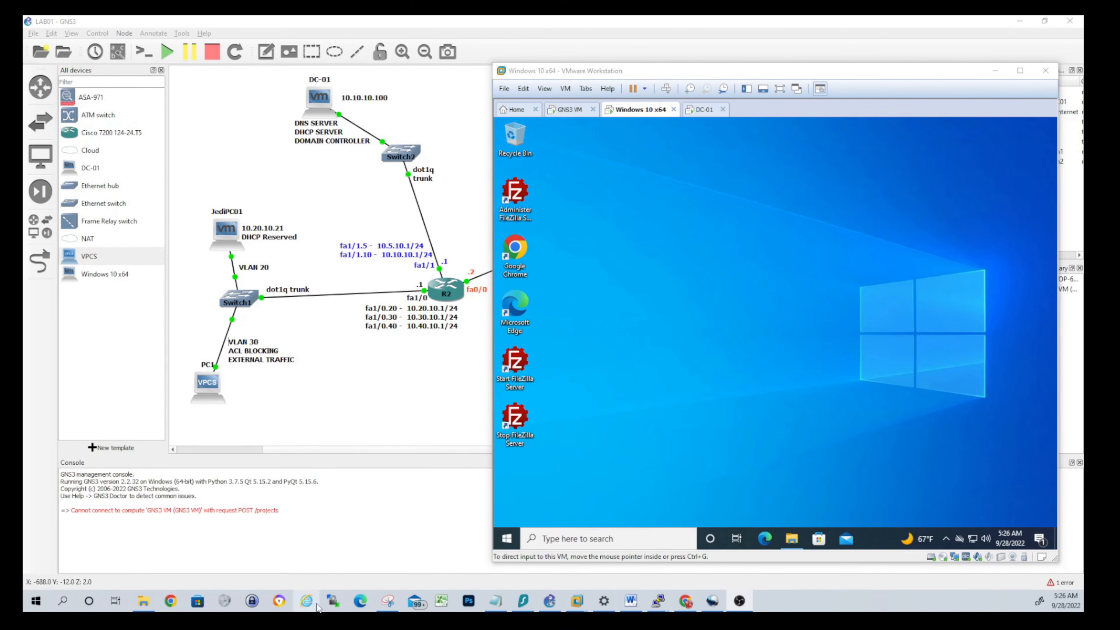
Search 'power' from Start to try Windows PowerShell ISE, then open File Explorer at Quick access
left_click(508, 541)
left_click(508, 541)
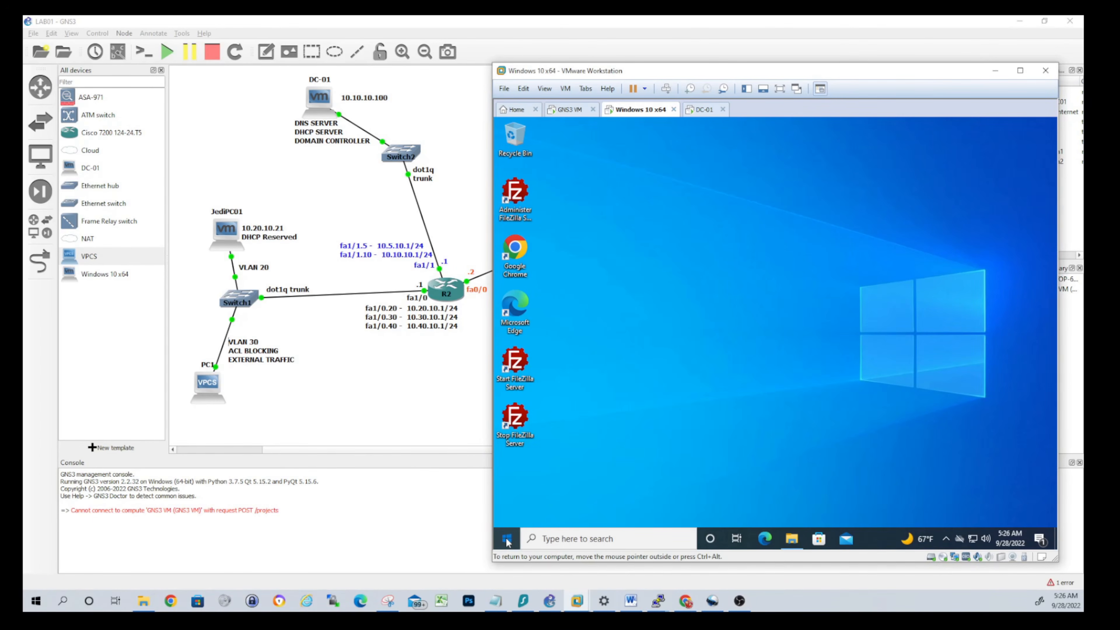
type("power")
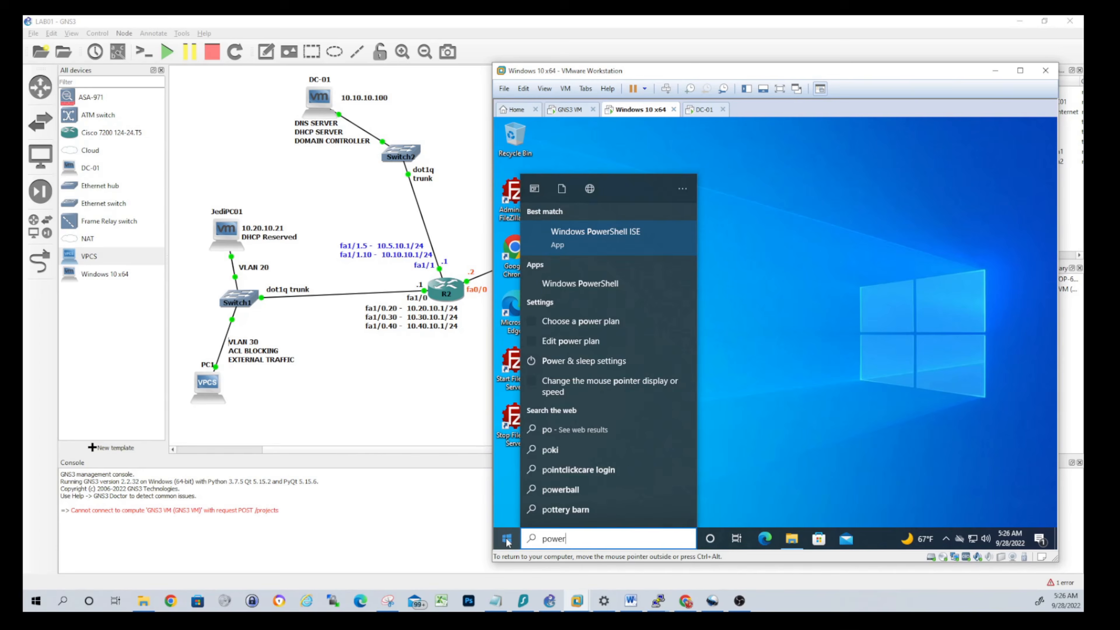
left_click(611, 240)
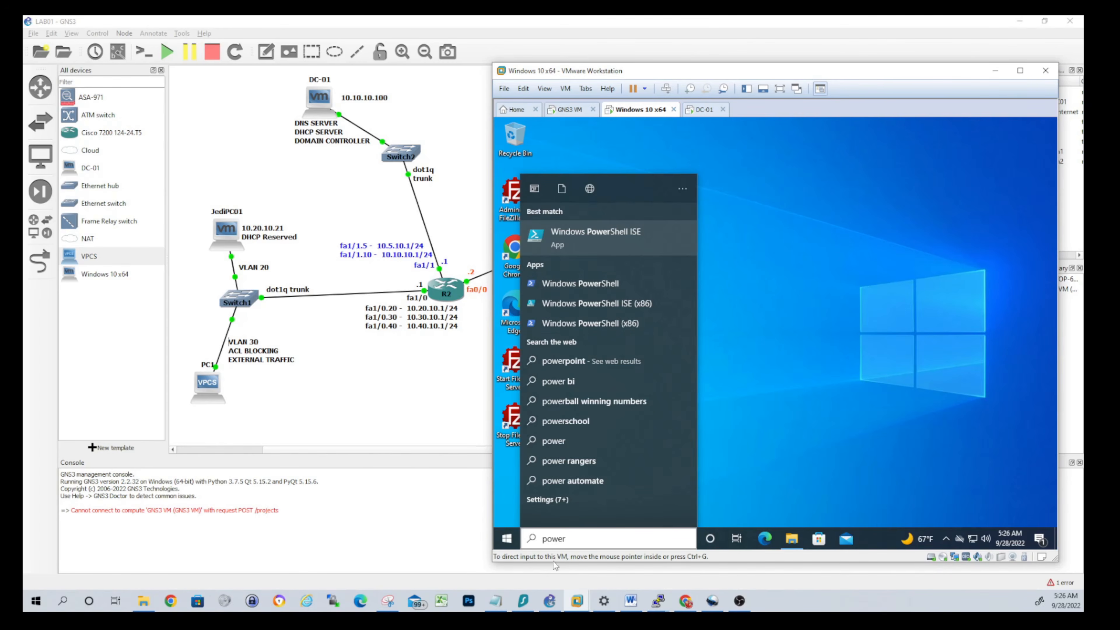
left_click(794, 546)
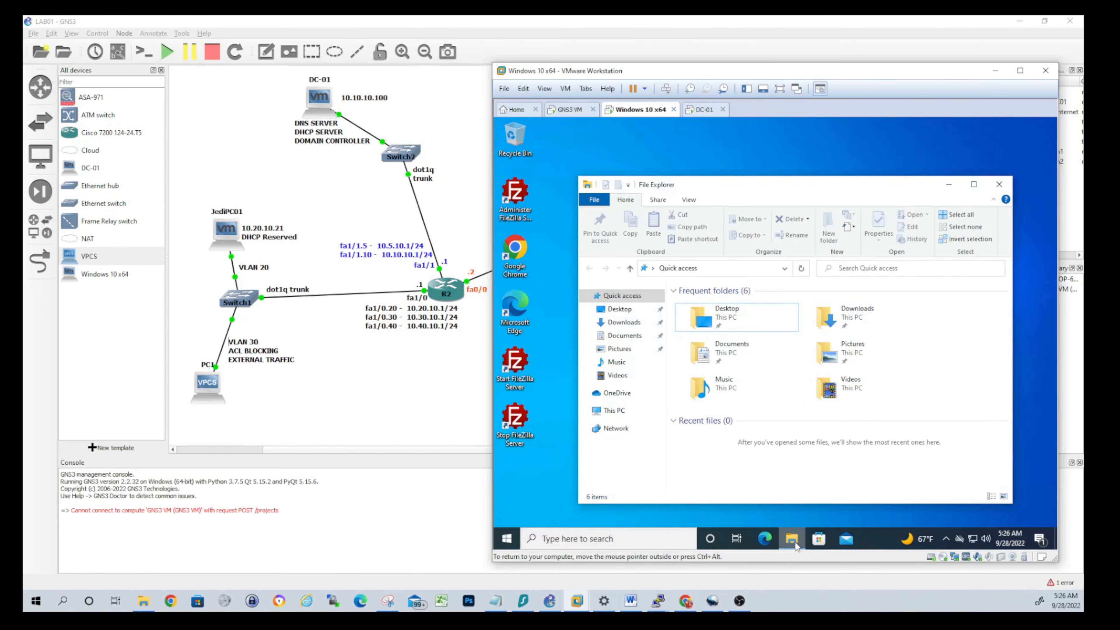
Browse to C:\Windows\System32\WindowsPowerShell\v1.0 in File Explorer
left_click(727, 269)
type("c")
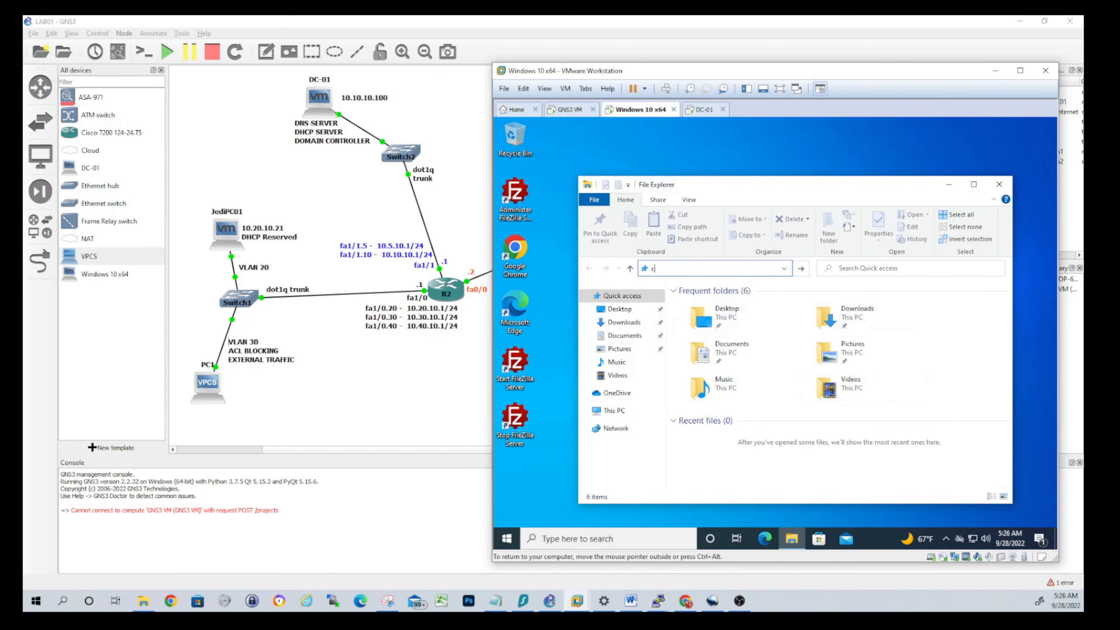
type(":\\Windows")
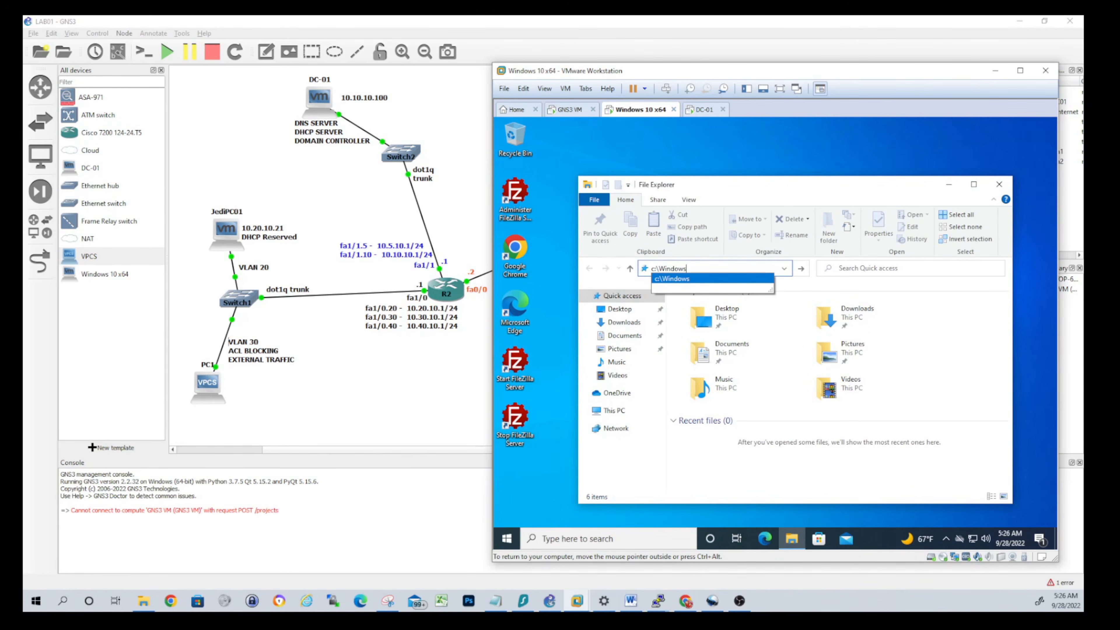
type("\\")
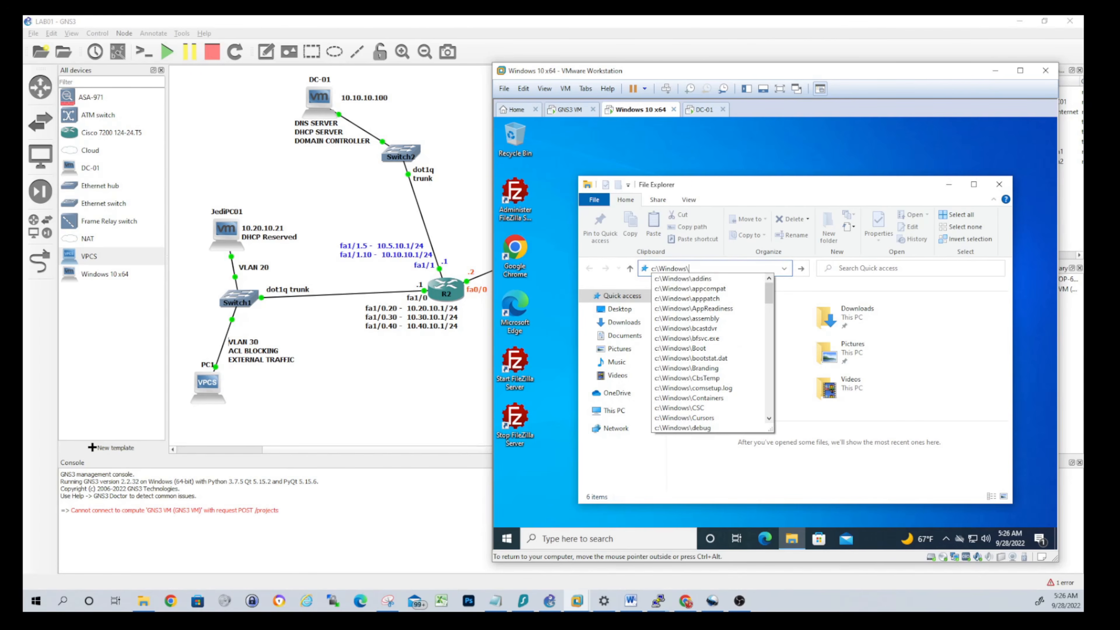
type("sys")
key("Down")
key("Down")
type("\\windows")
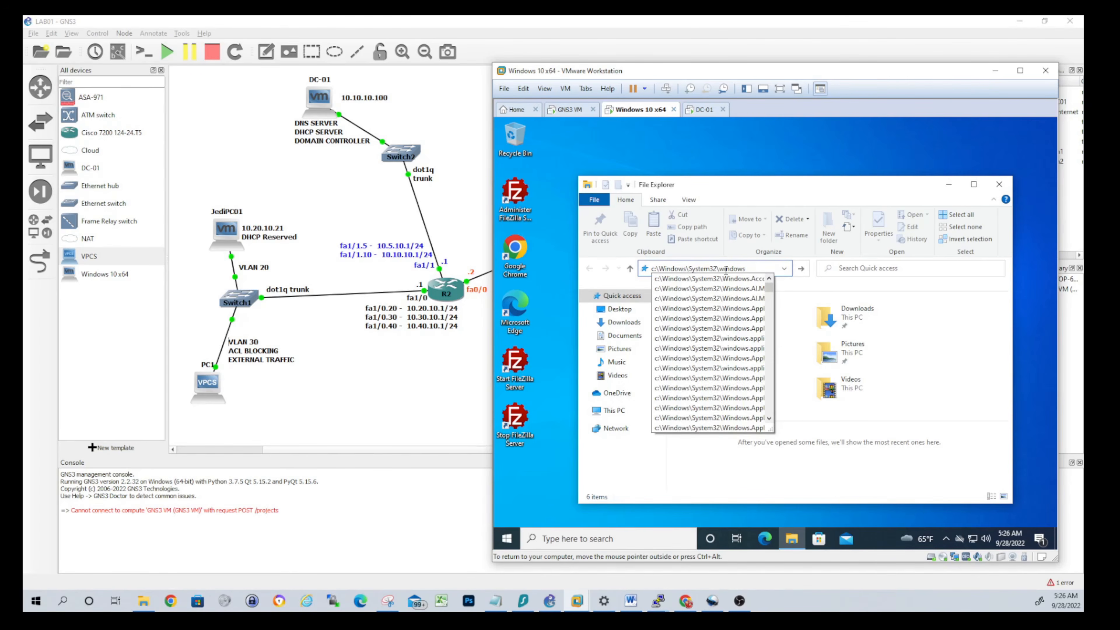
type("powershell")
key("Return")
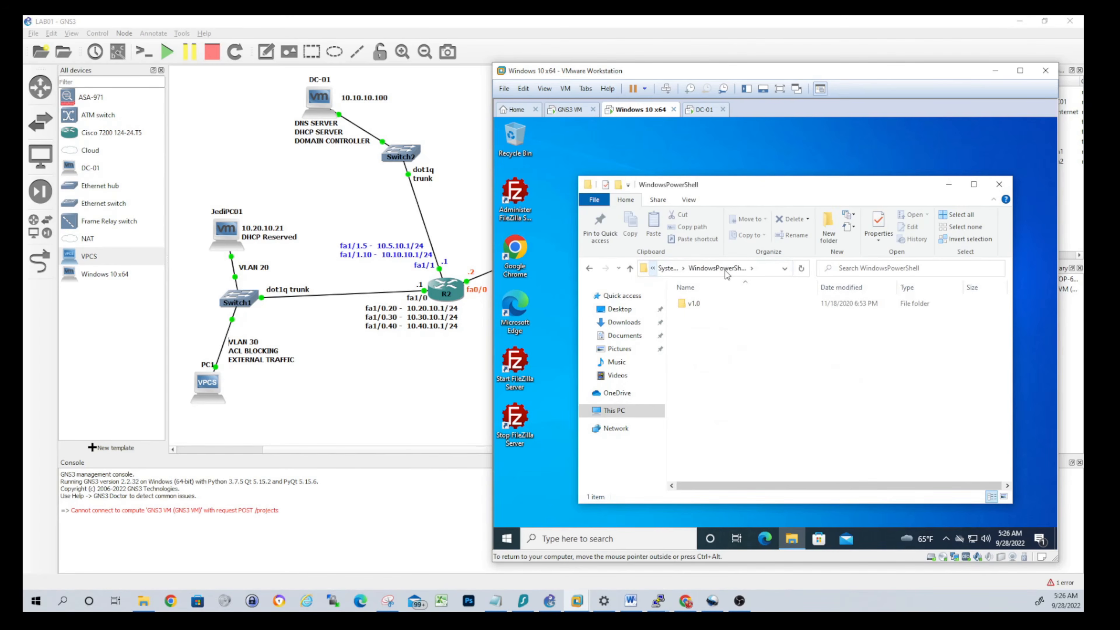
double_click(693, 303)
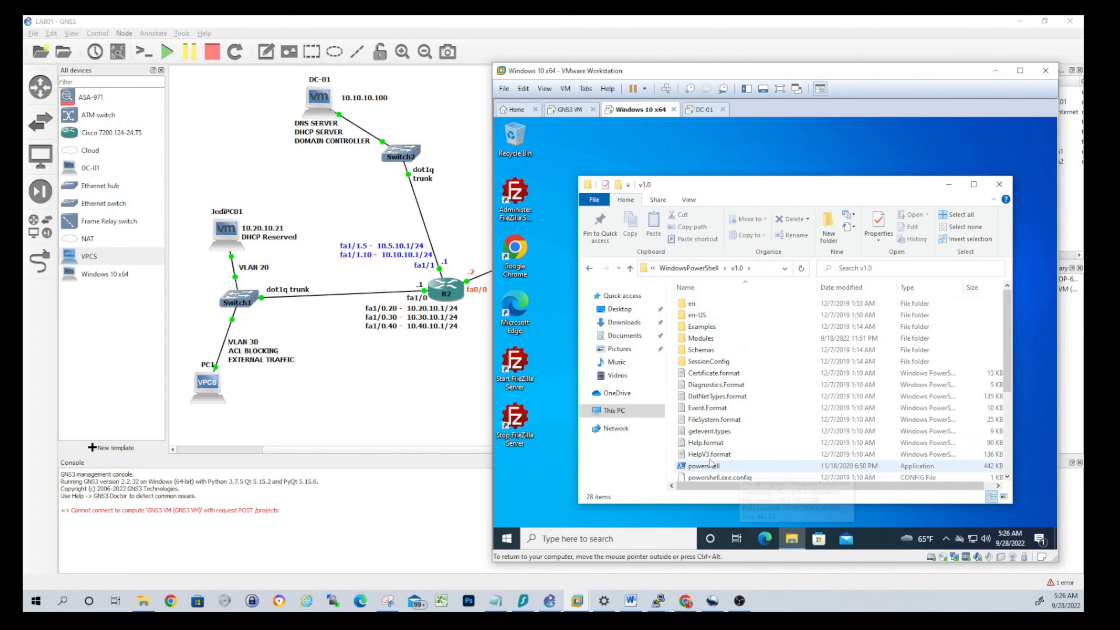
Try launching powershell and powershell_ise, each blocked by the Restrictions error
scroll(710, 462, "down", 3)
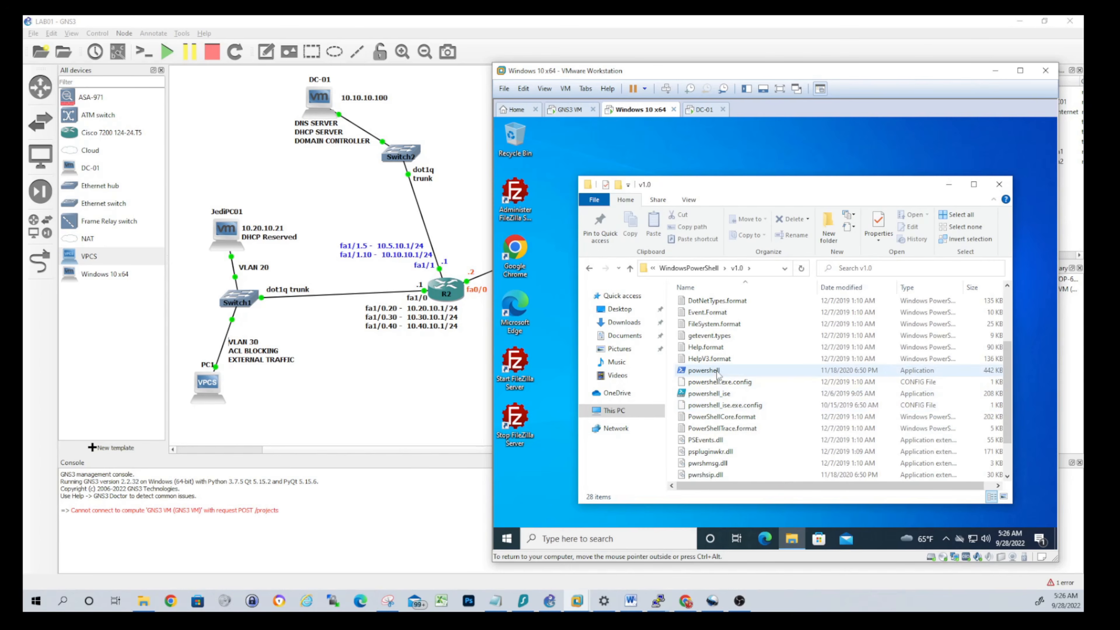
double_click(717, 372)
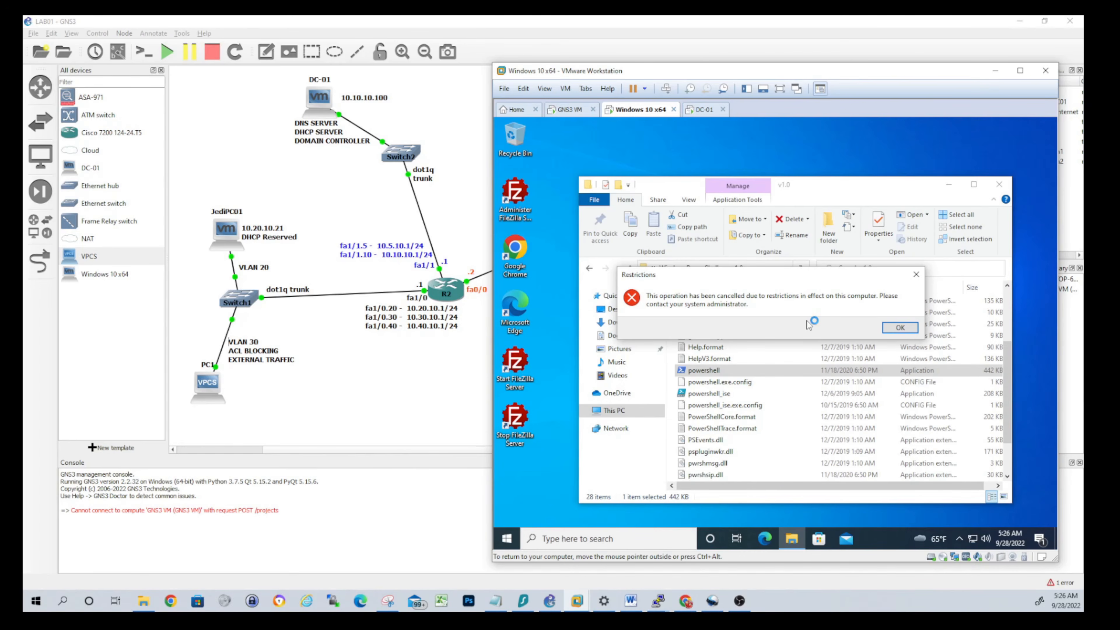
left_click(898, 329)
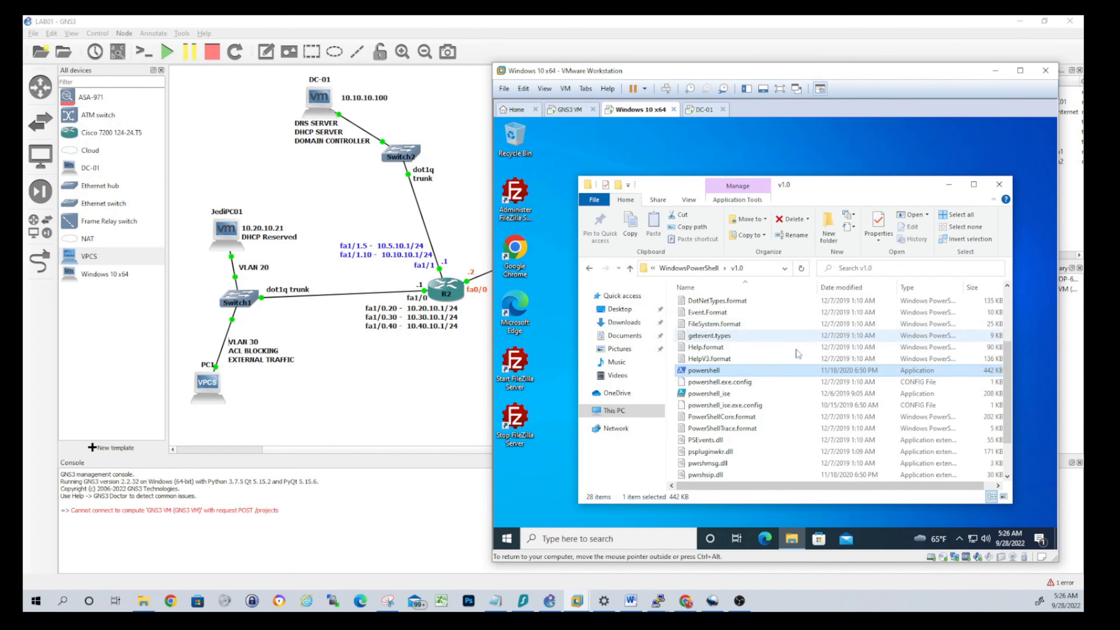
double_click(707, 394)
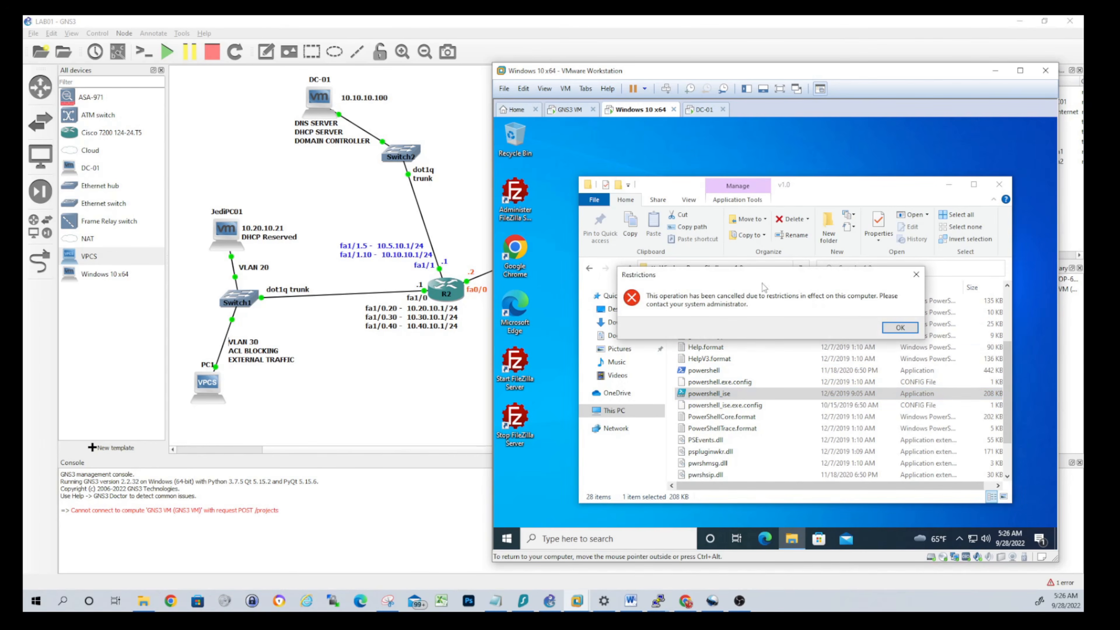